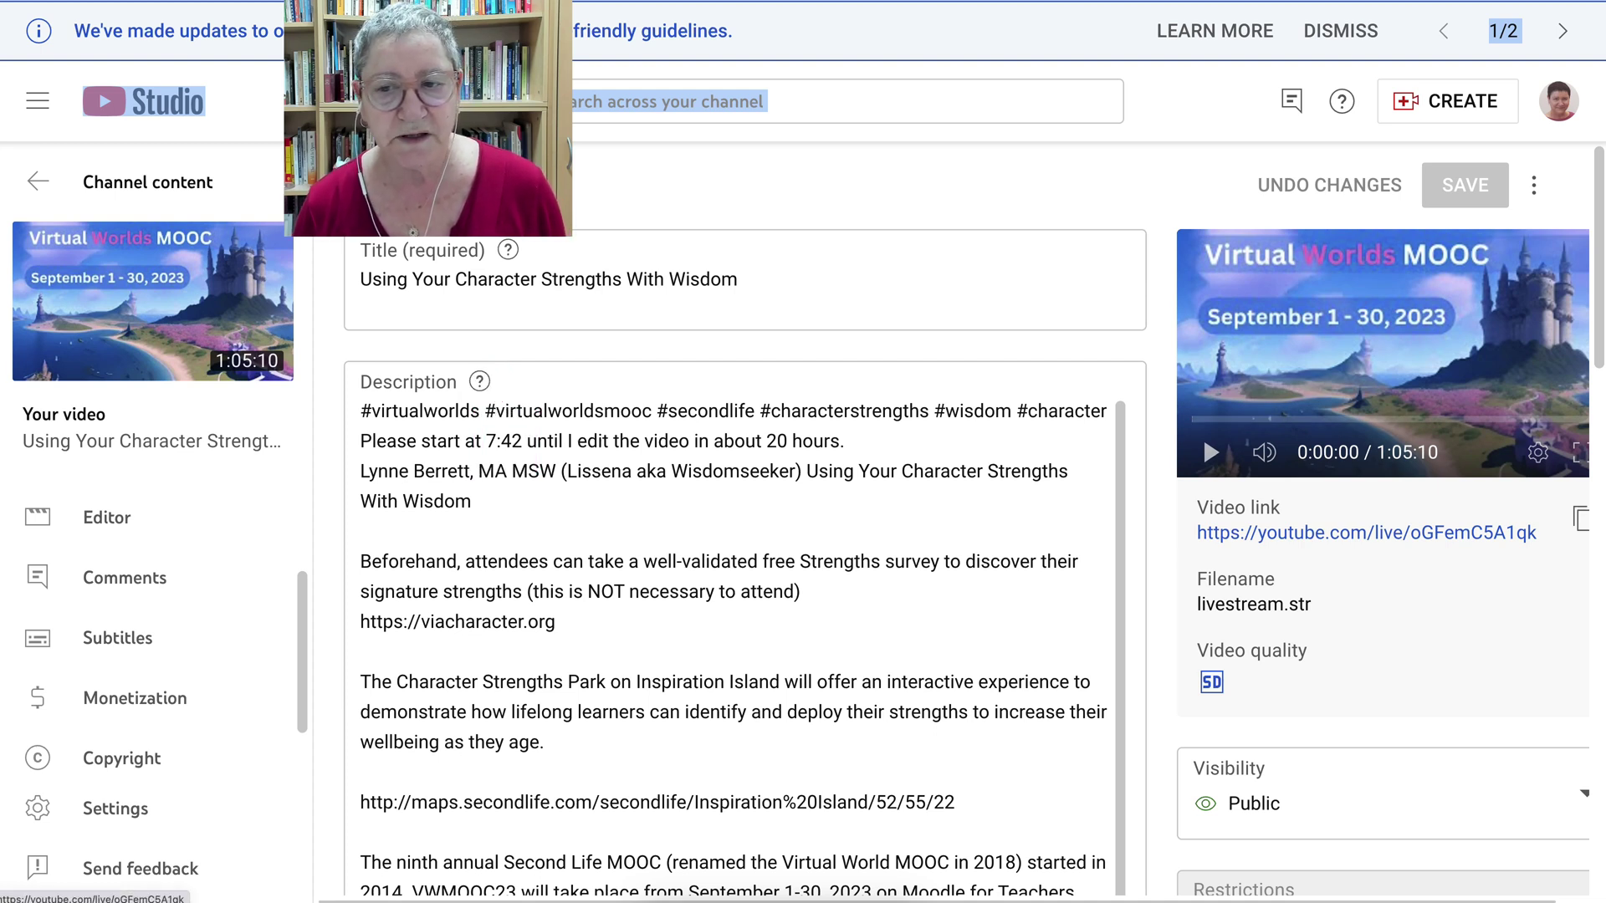
{"action": "scroll", "coordinate": [152, 637], "scroll_direction": "down", "scroll_amount": 1}
{"action": "scroll", "coordinate": [150, 637], "scroll_direction": "up", "scroll_amount": 3}
- Open the Editor for 'Using Your Character Strengths With Wisdom' from its details page
{"action": "left_click", "coordinate": [106, 683]}
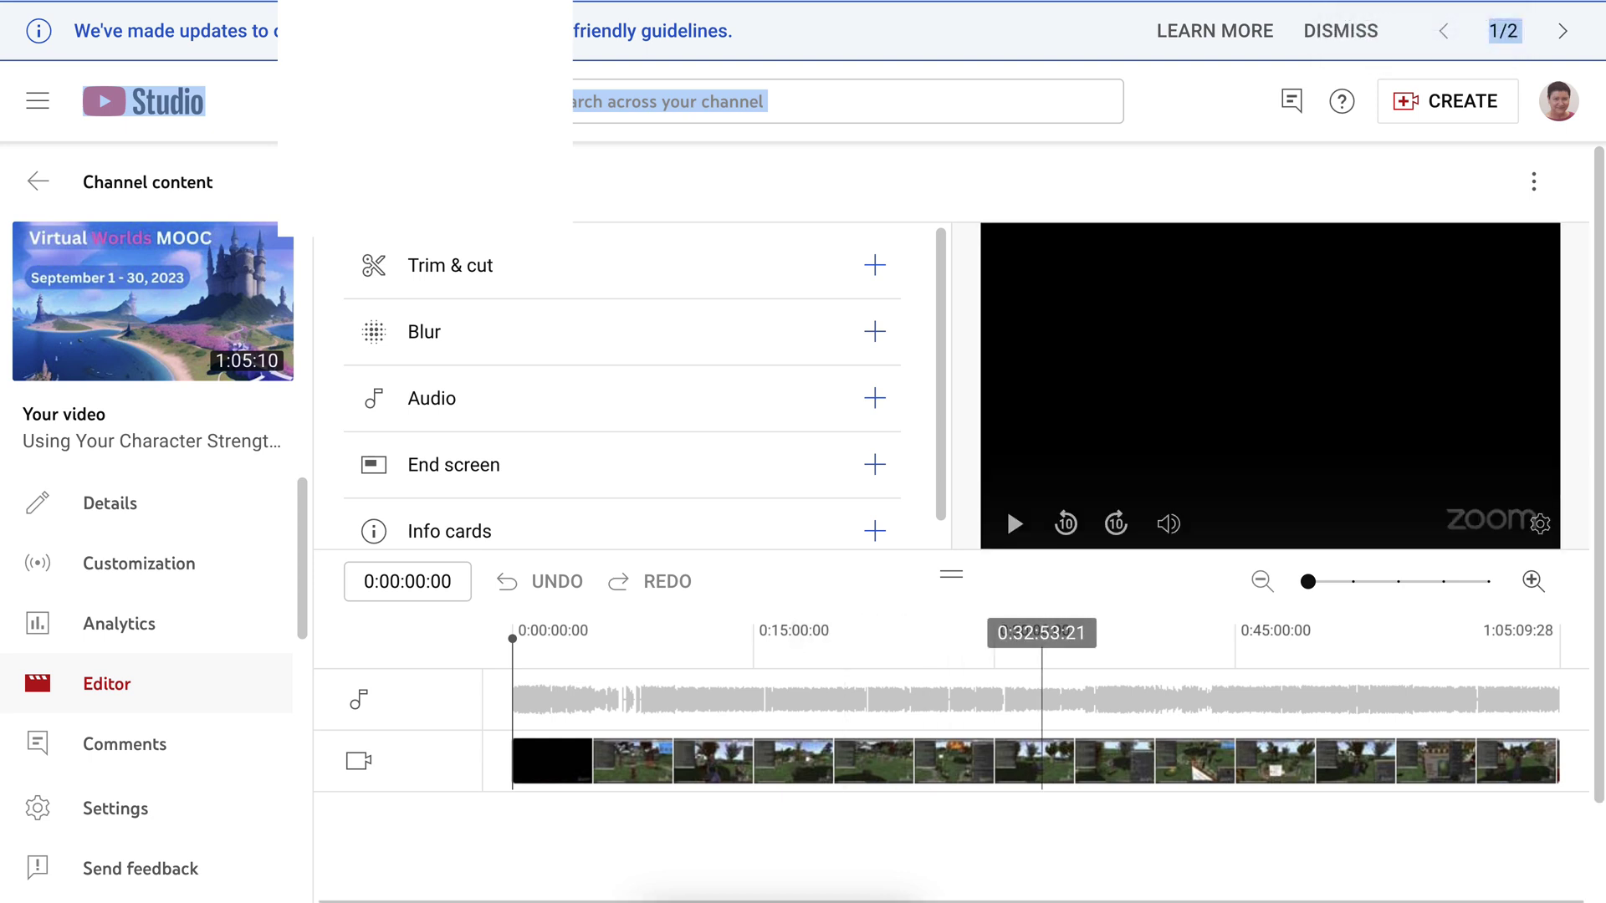
- Play the livestream and skim ahead past the three-minute mark
{"action": "left_click", "coordinate": [1014, 524]}
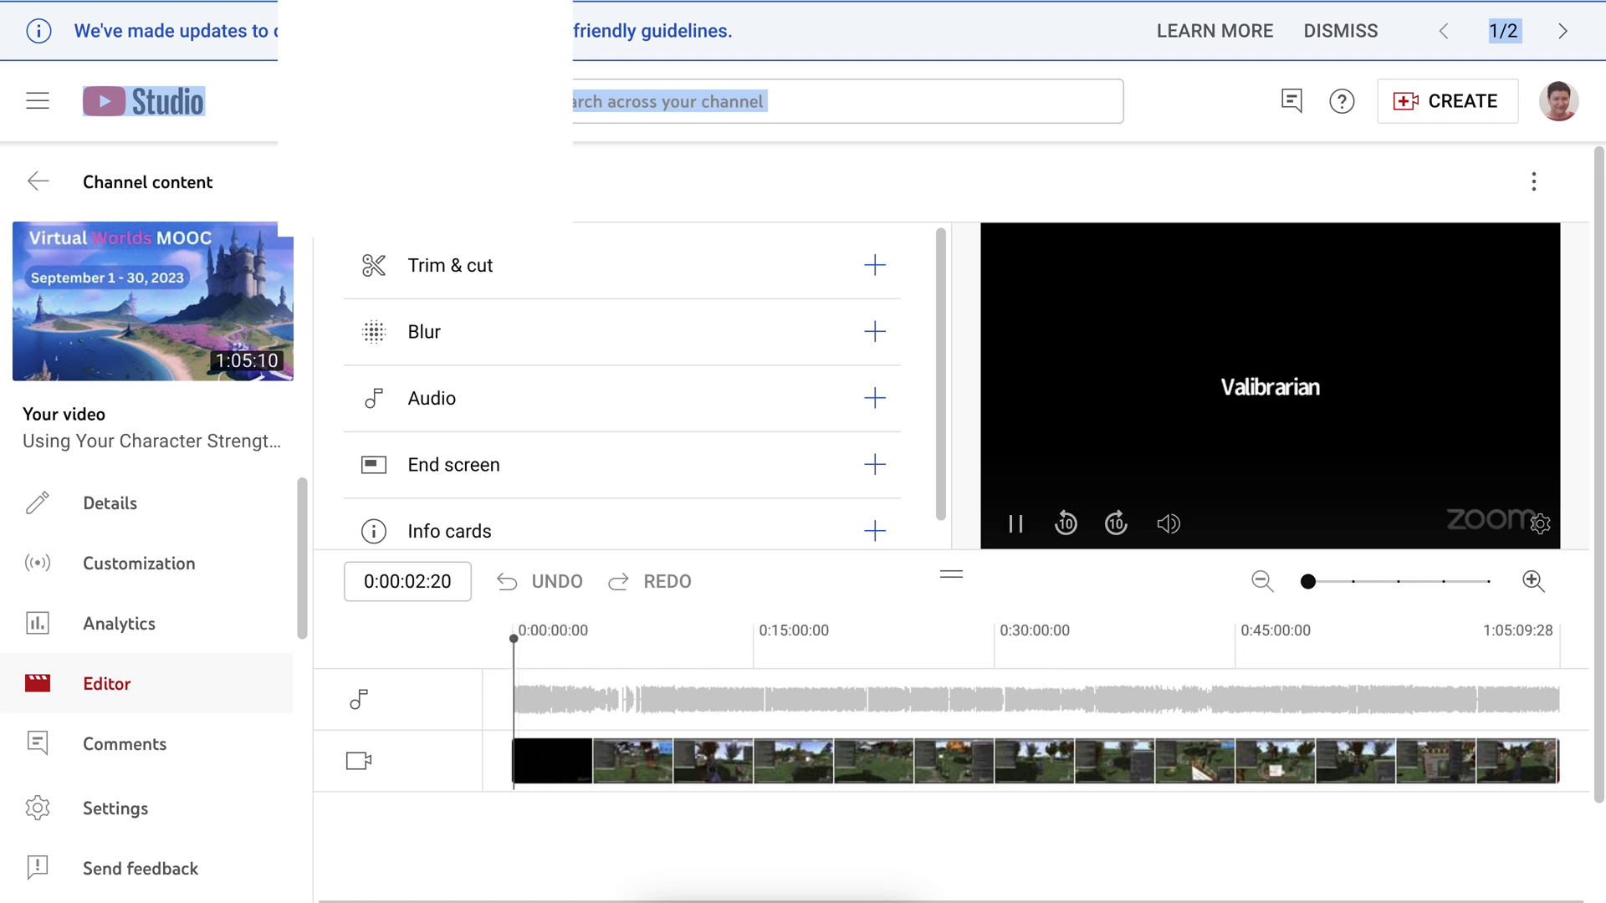
{"action": "left_click_drag", "start_coordinate": [513, 702], "coordinate": [560, 703]}
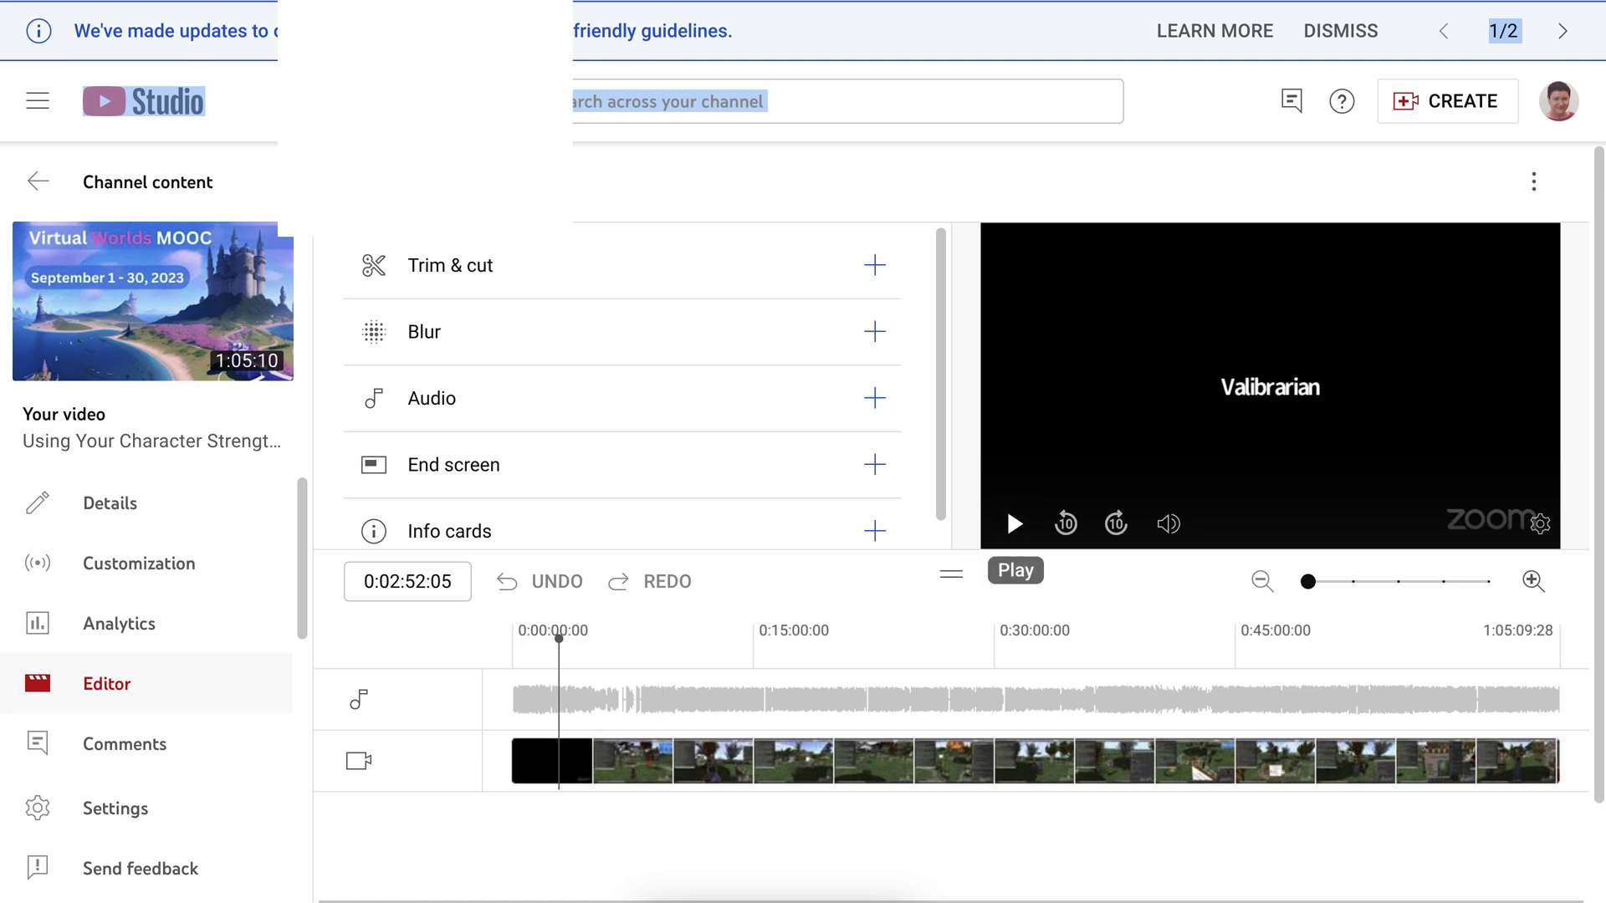
{"action": "left_click", "coordinate": [1014, 525]}
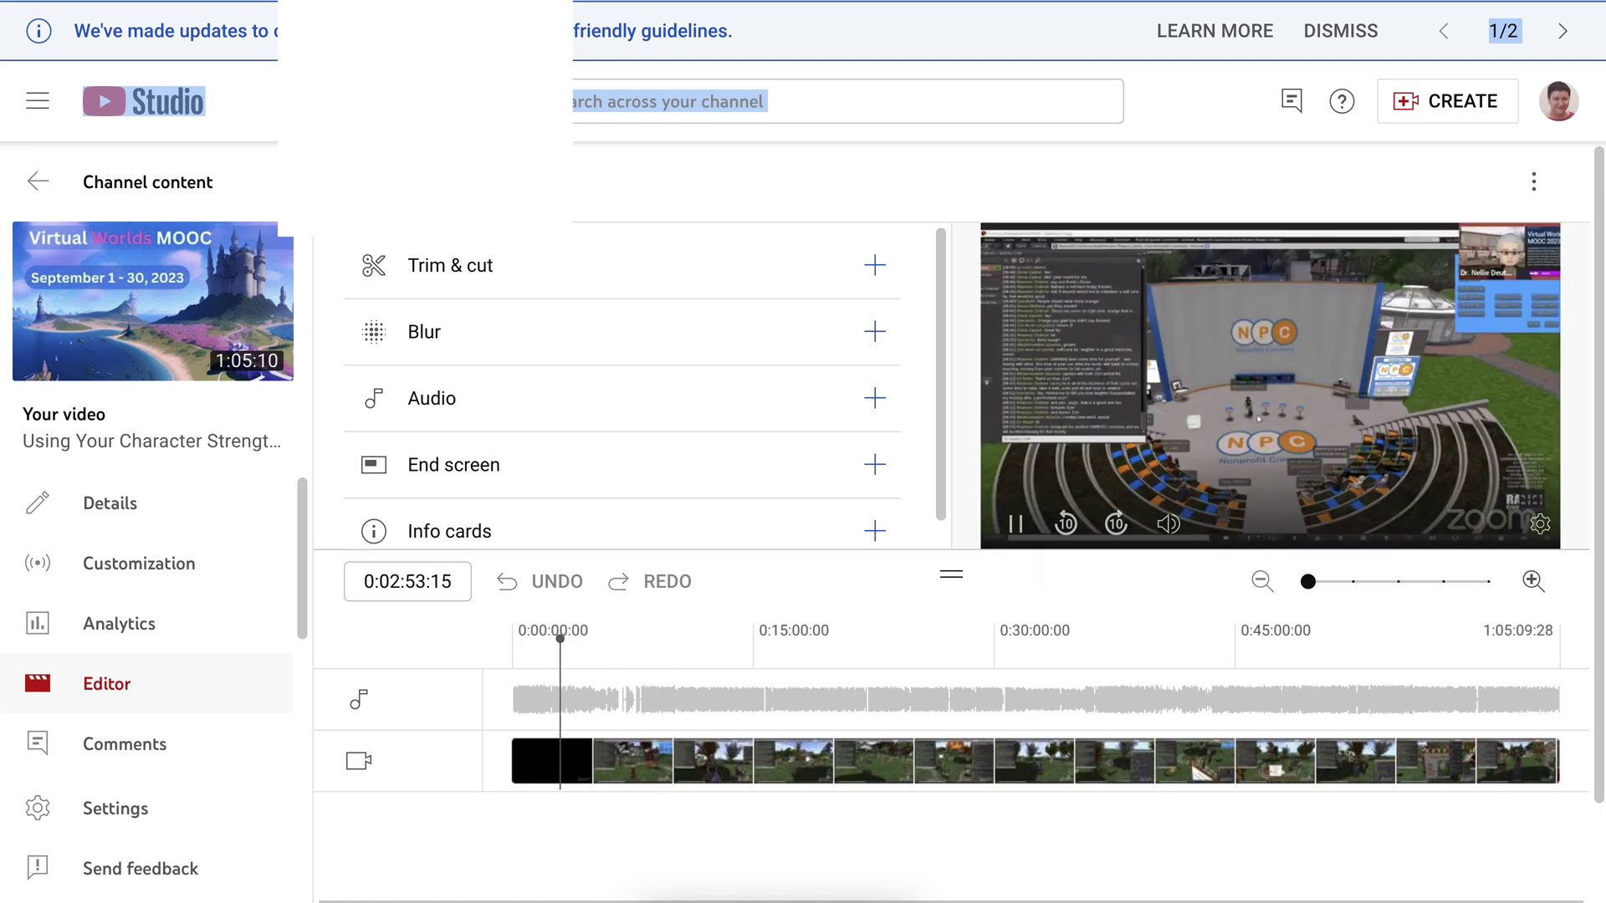
{"action": "left_click_drag", "start_coordinate": [560, 639], "coordinate": [585, 639]}
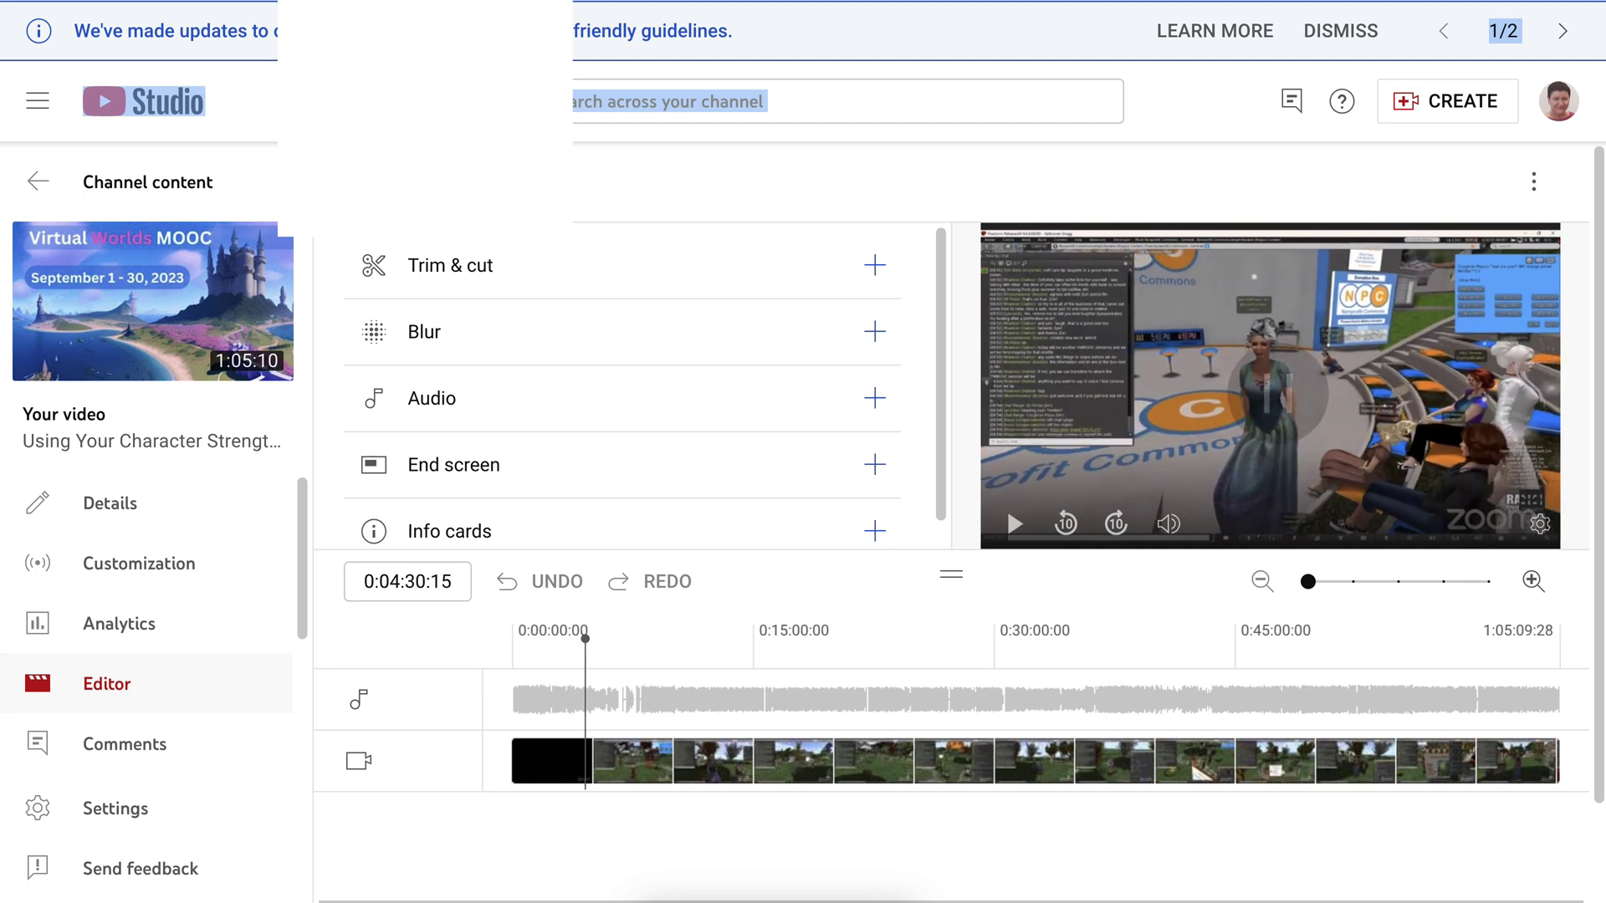
{"action": "left_click", "coordinate": [607, 761]}
- Review the footage around eight minutes and park the playhead at 0:07:56
{"action": "left_click_drag", "start_coordinate": [607, 643], "coordinate": [641, 642]}
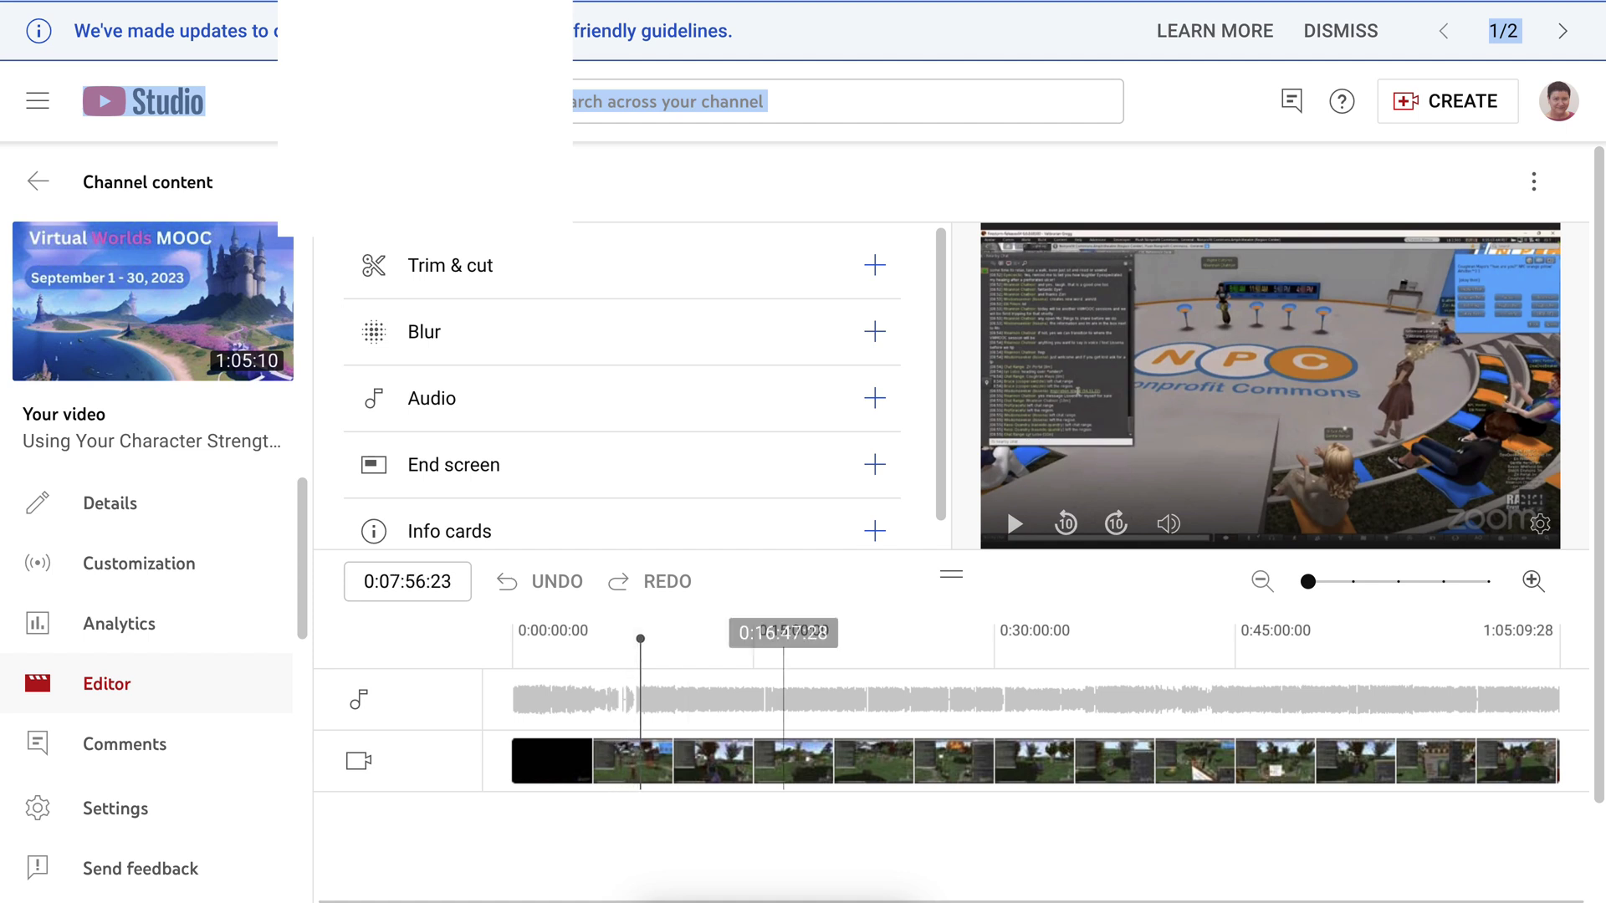
{"action": "left_click", "coordinate": [1014, 523]}
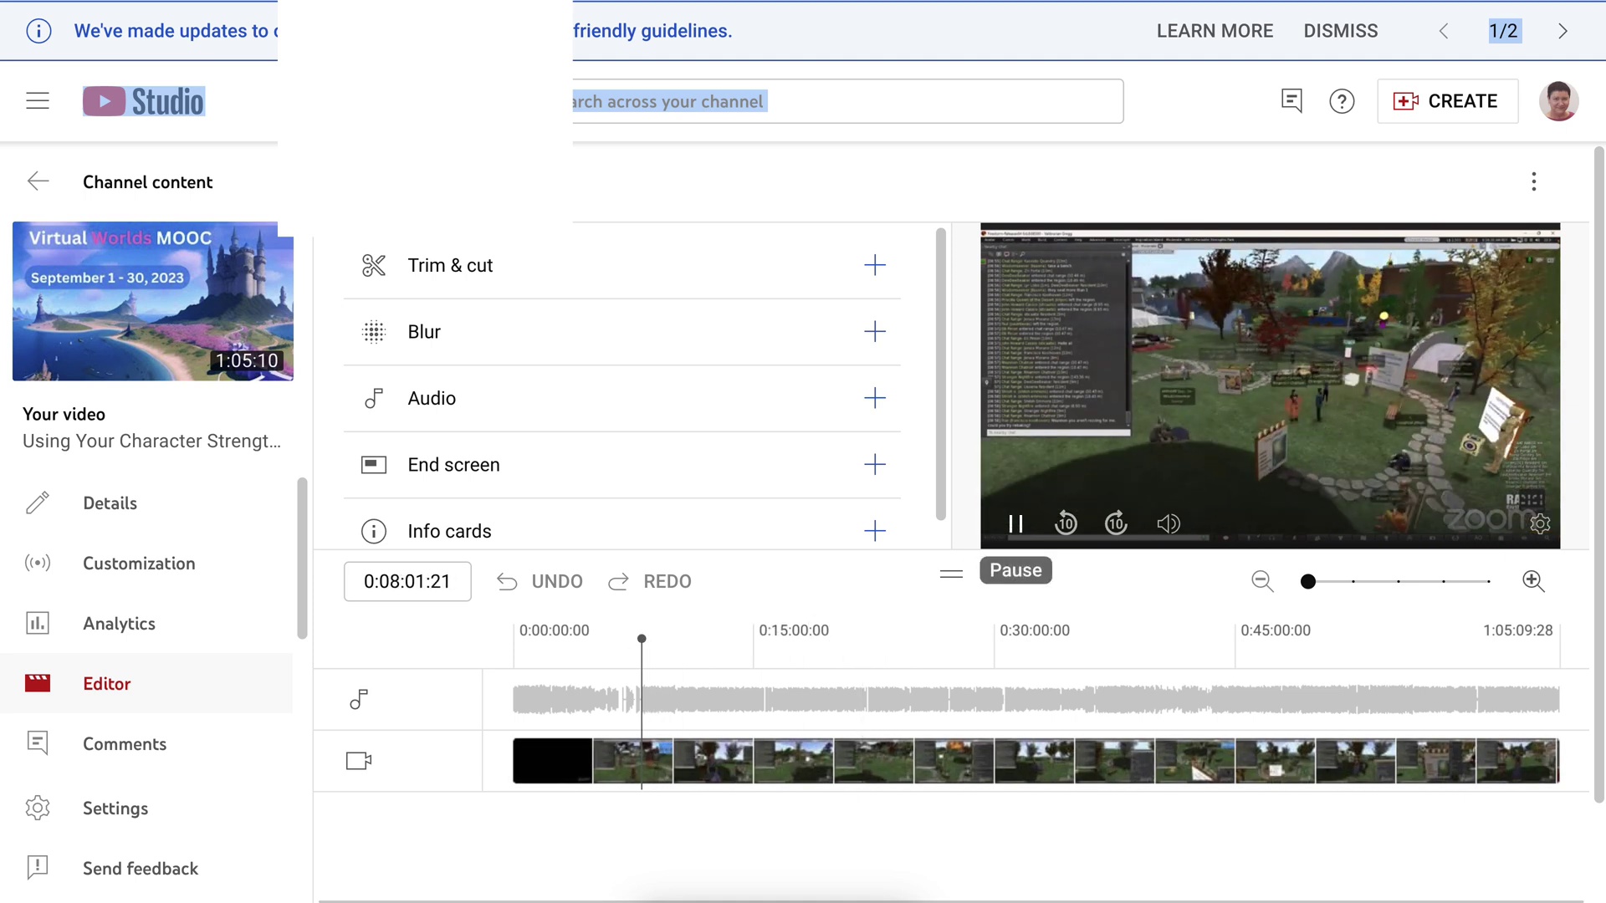
{"action": "left_click", "coordinate": [1013, 523]}
{"action": "left_click", "coordinate": [640, 733]}
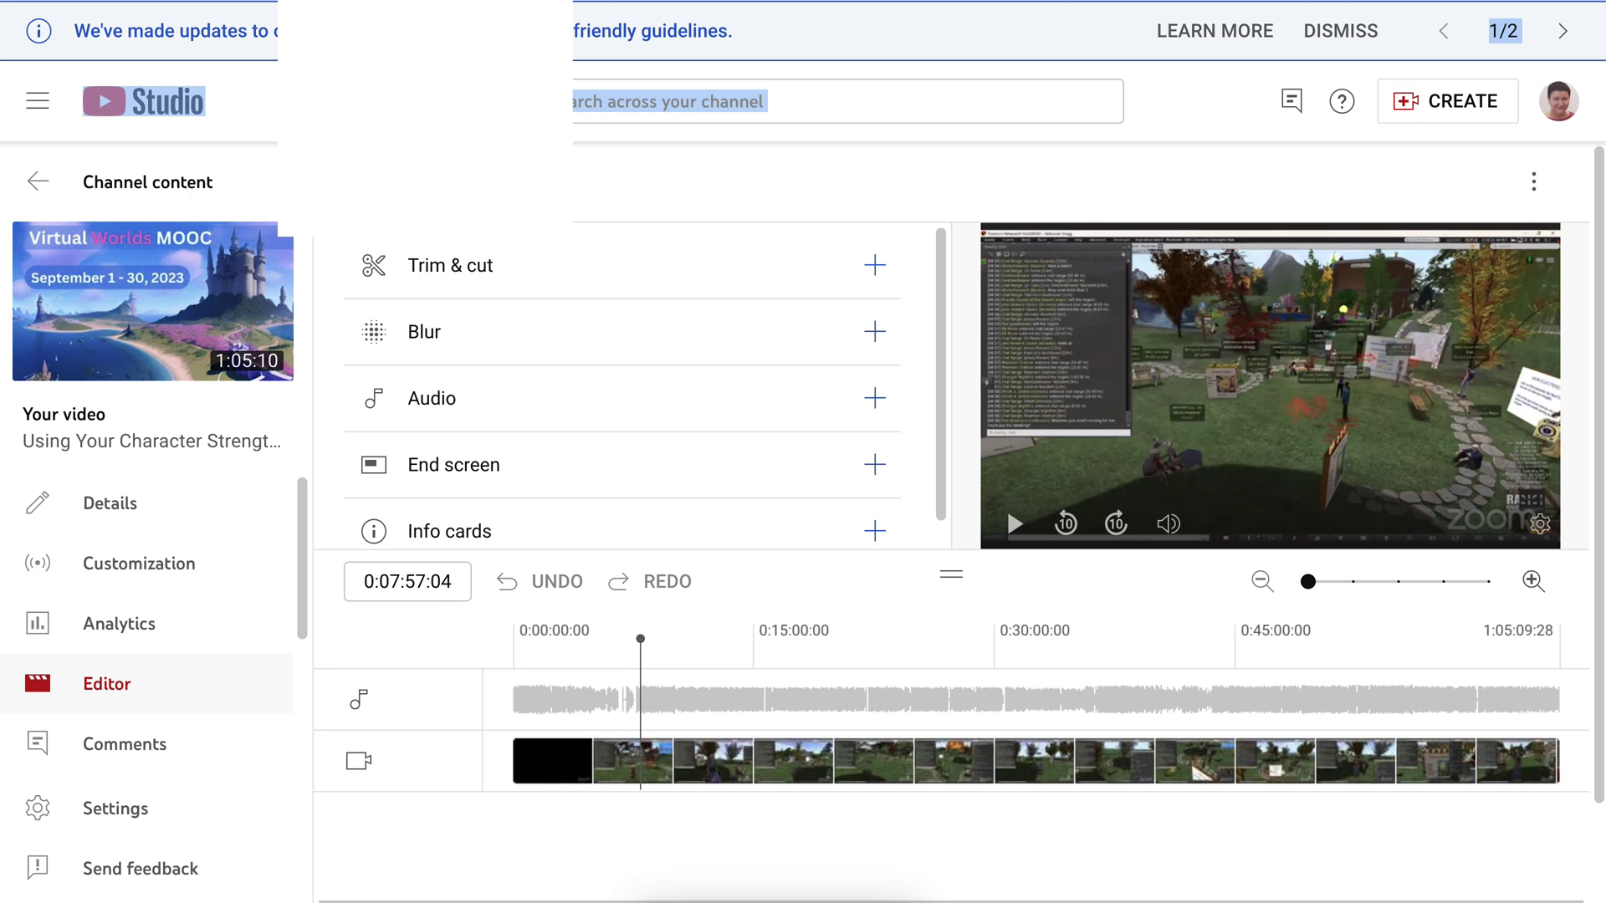
{"action": "left_click_drag", "start_coordinate": [641, 733], "coordinate": [636, 733]}
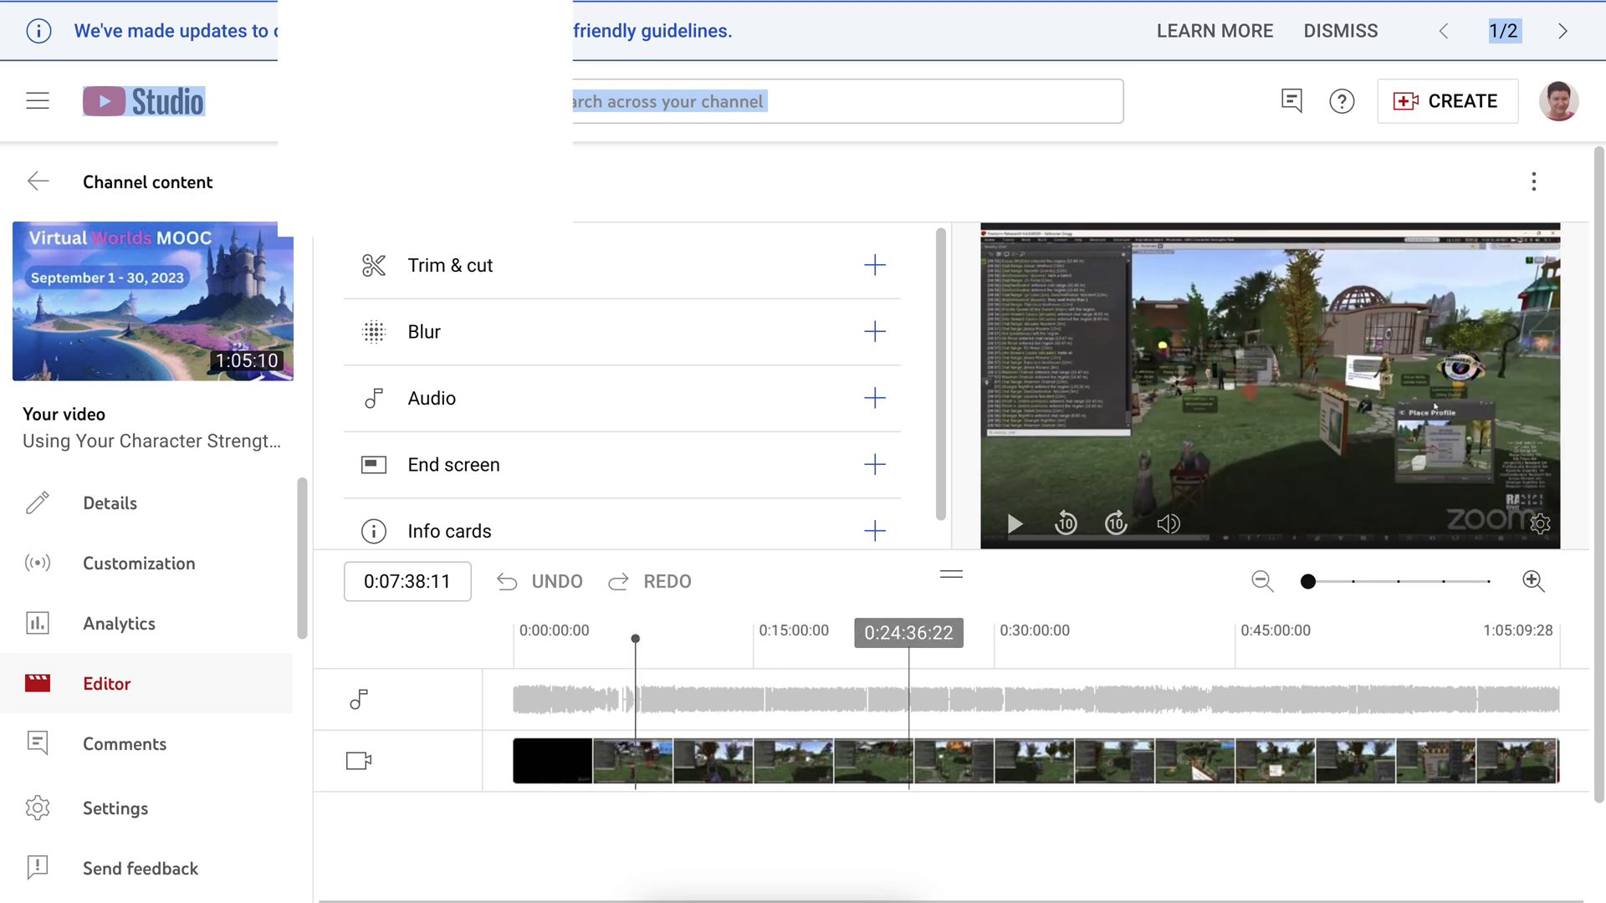
{"action": "left_click", "coordinate": [1014, 523]}
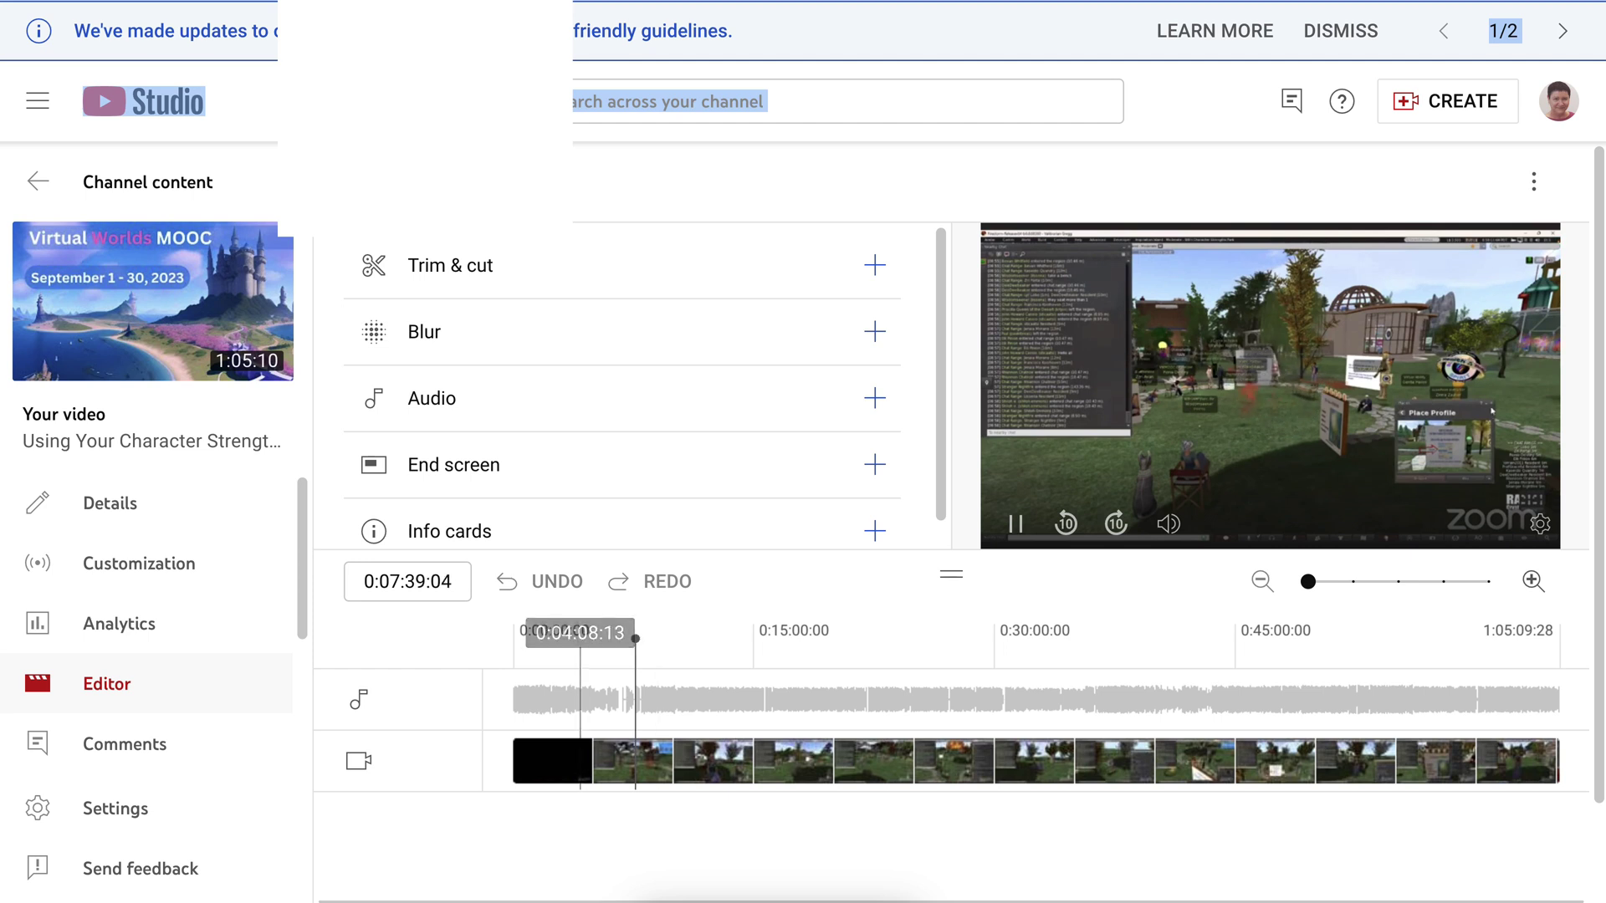
{"action": "key", "text": "space"}
{"action": "key", "text": "space"}
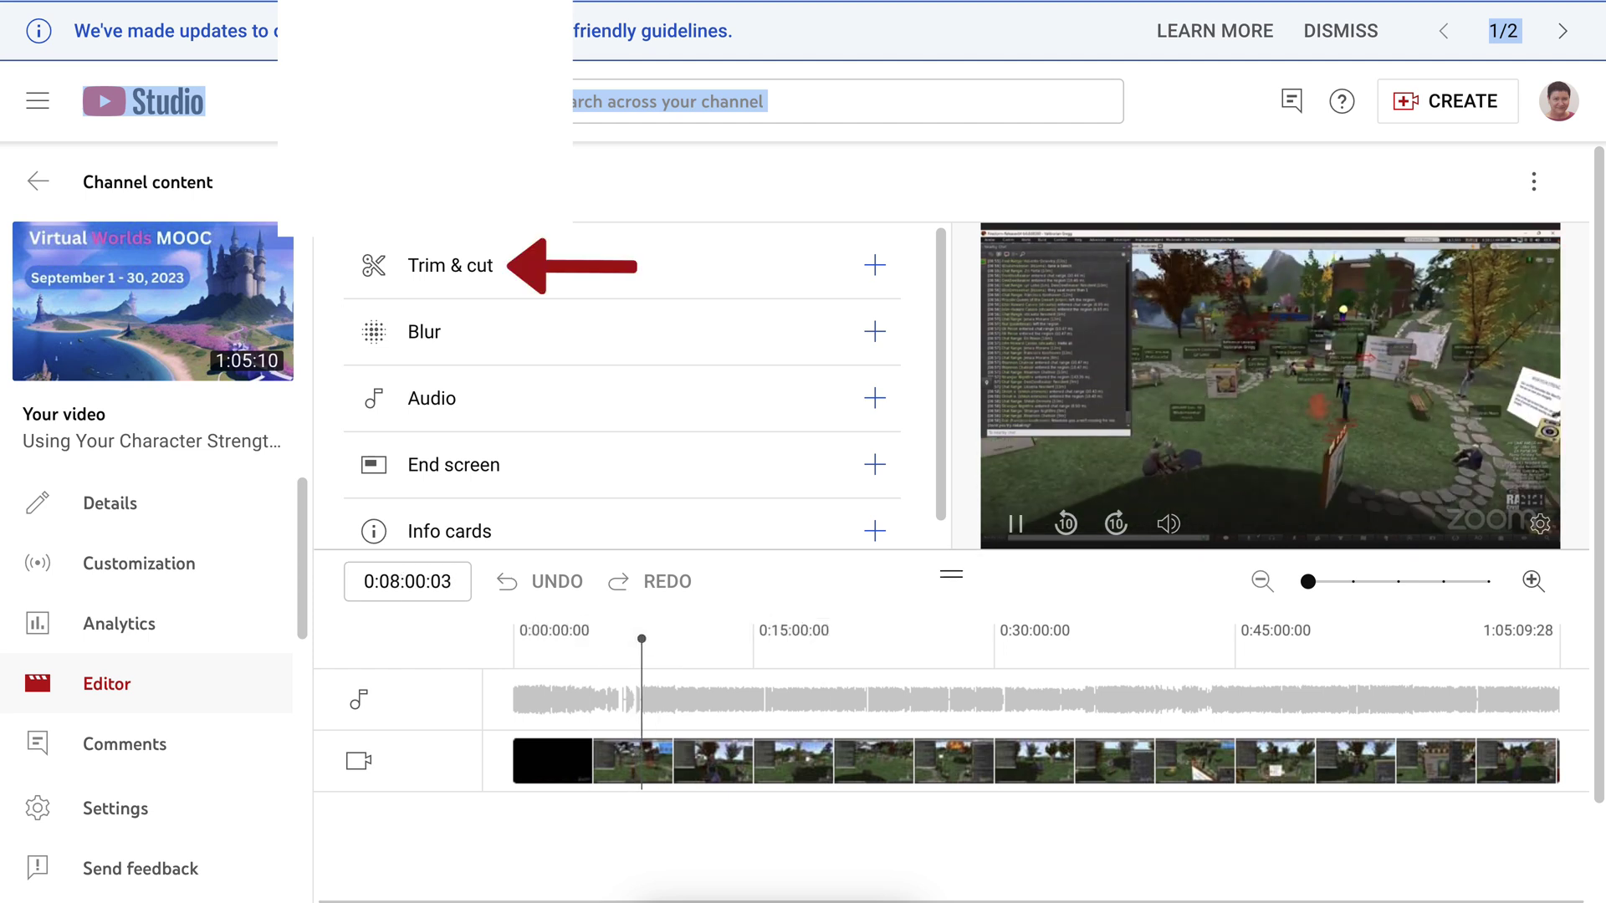
{"action": "left_click", "coordinate": [1015, 524]}
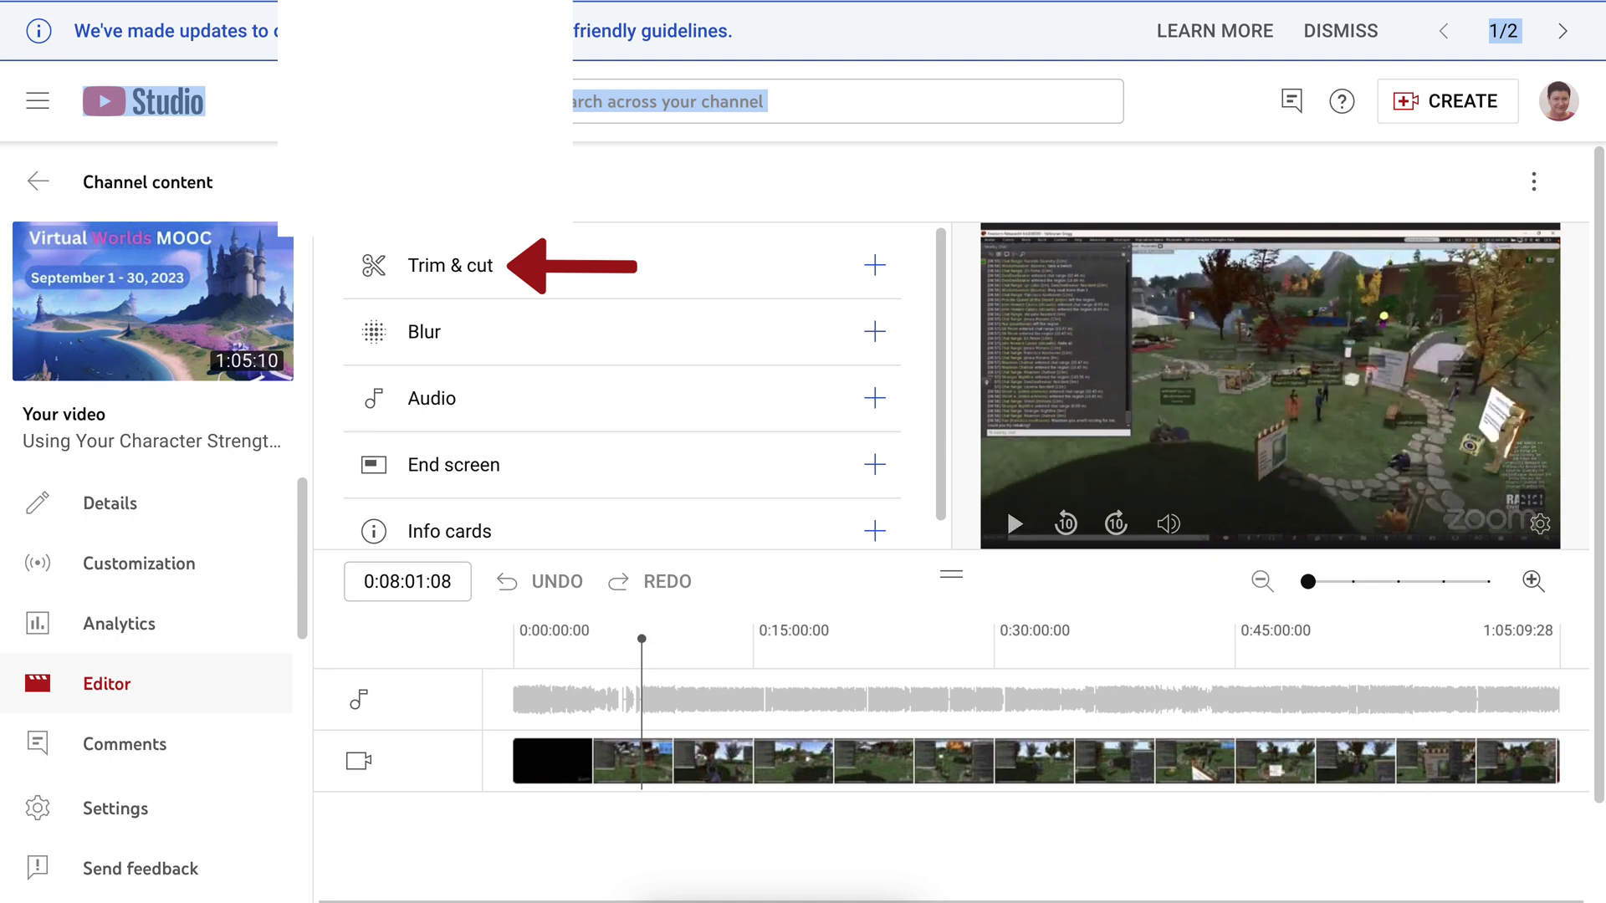
{"action": "key", "text": "Left"}
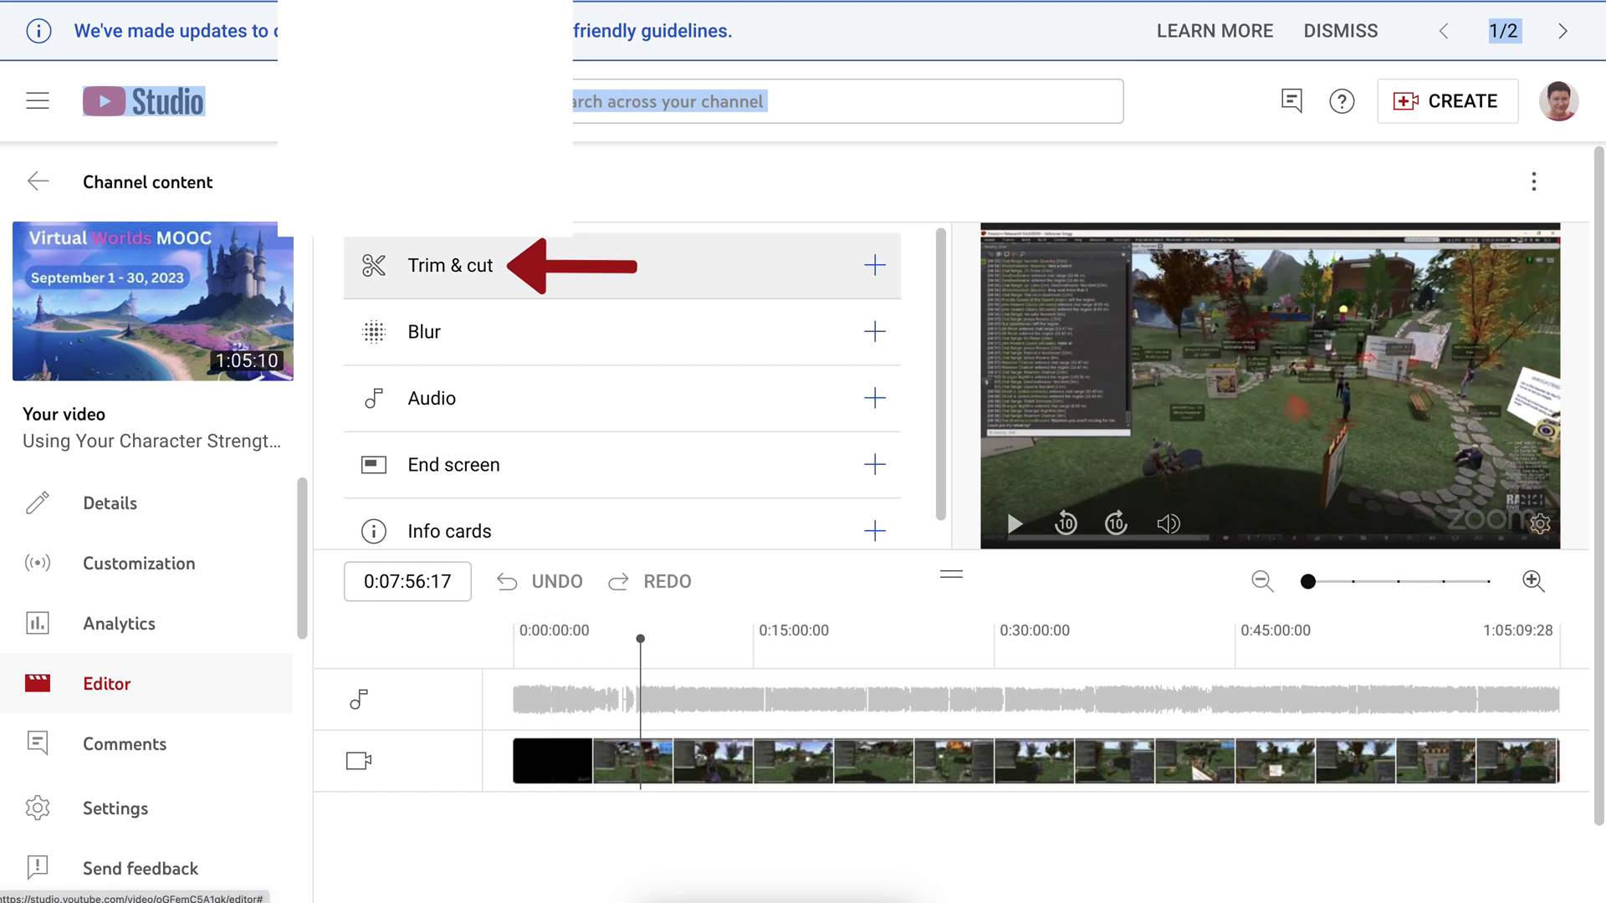
- Start a new trim cut at 0:07:58:05, ending at 0:14:29:04
{"action": "left_click", "coordinate": [450, 265]}
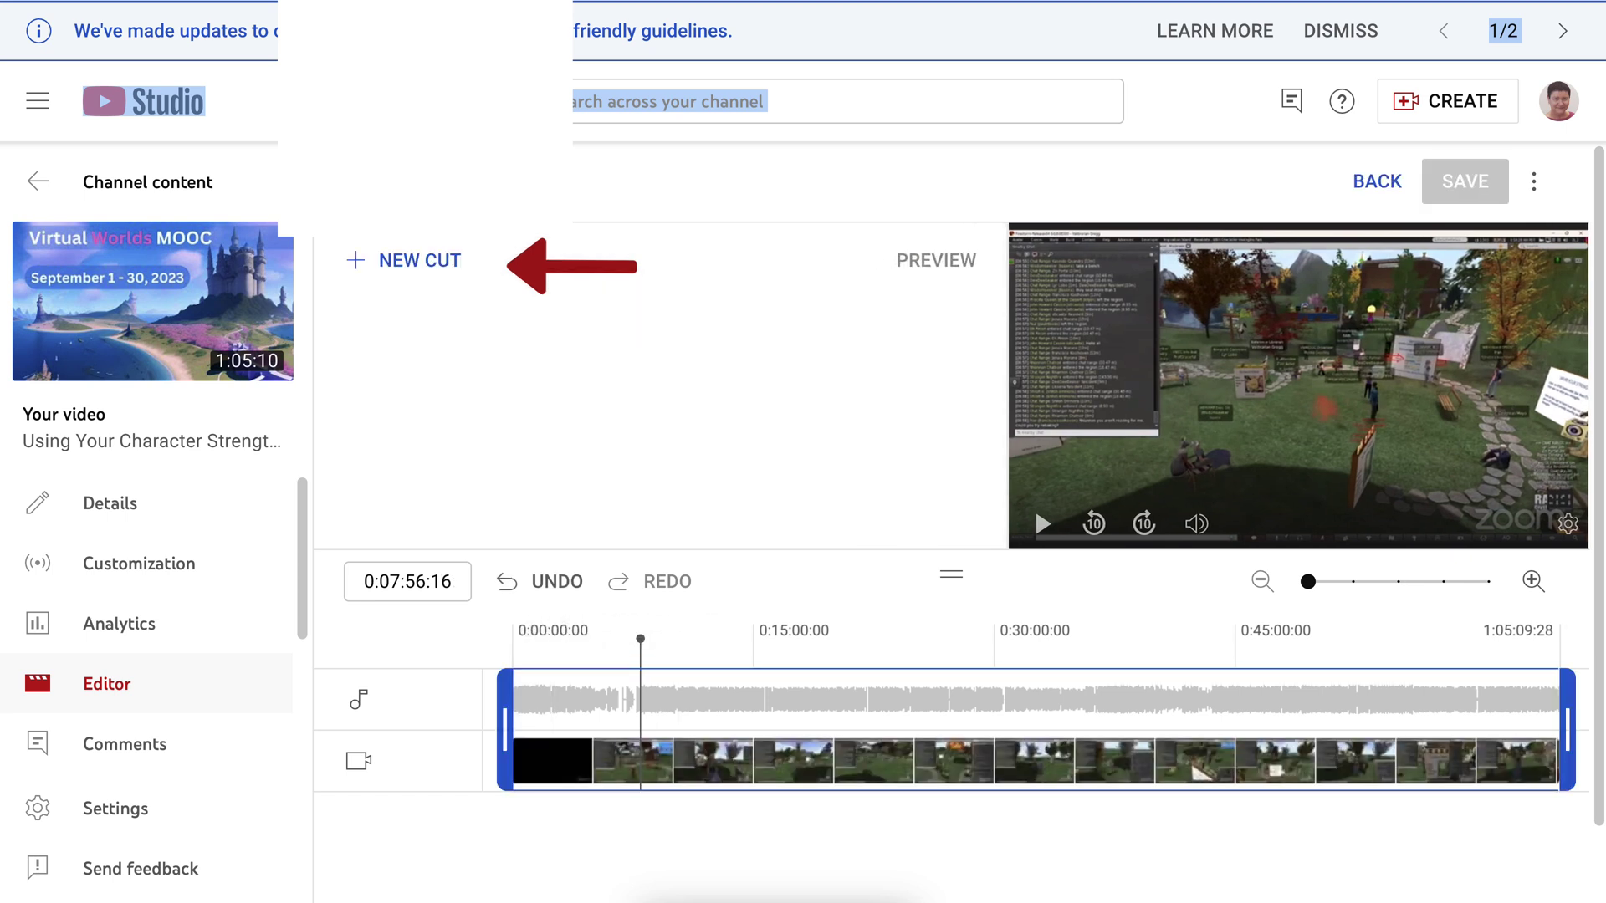
{"action": "left_click_drag", "start_coordinate": [504, 730], "coordinate": [641, 731]}
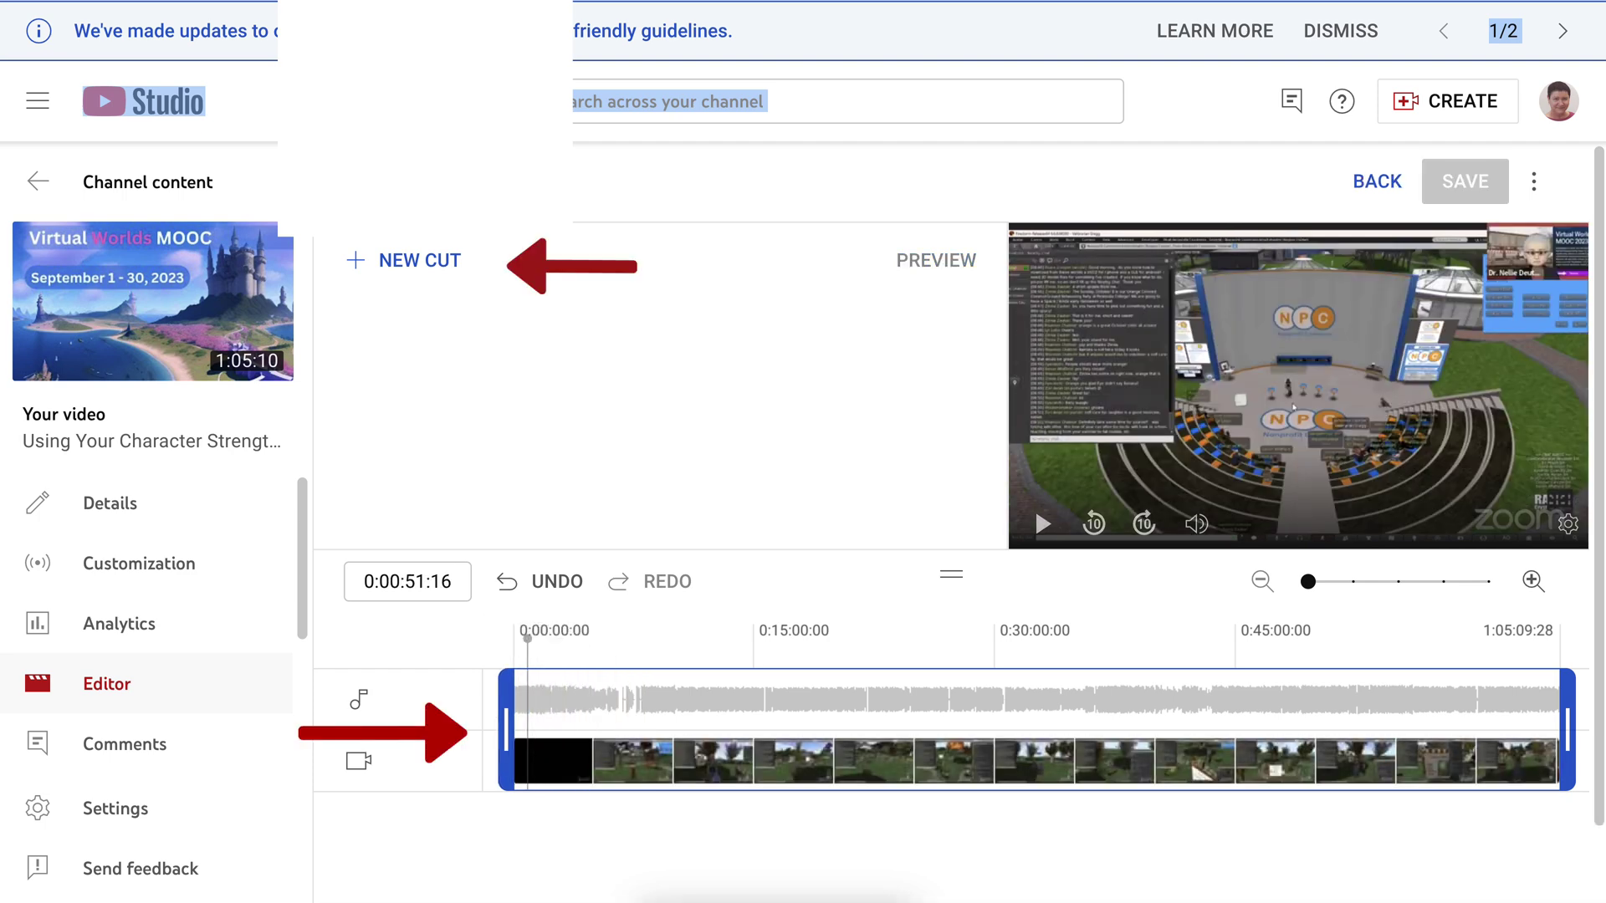
{"action": "left_click_drag", "start_coordinate": [527, 636], "coordinate": [640, 637]}
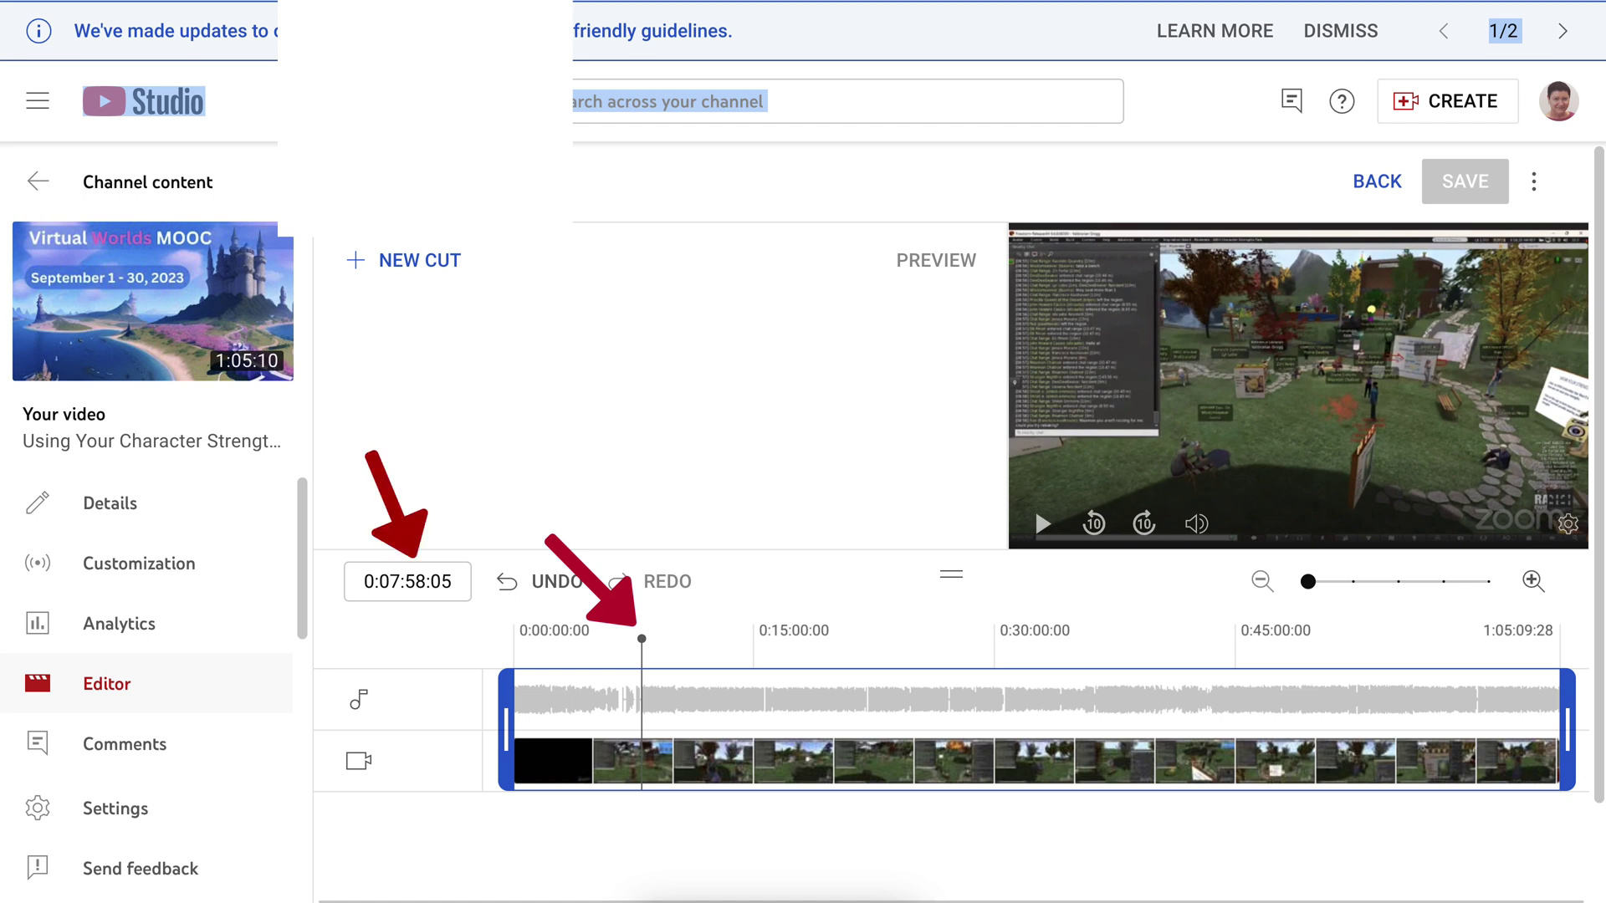
{"action": "left_click", "coordinate": [404, 259]}
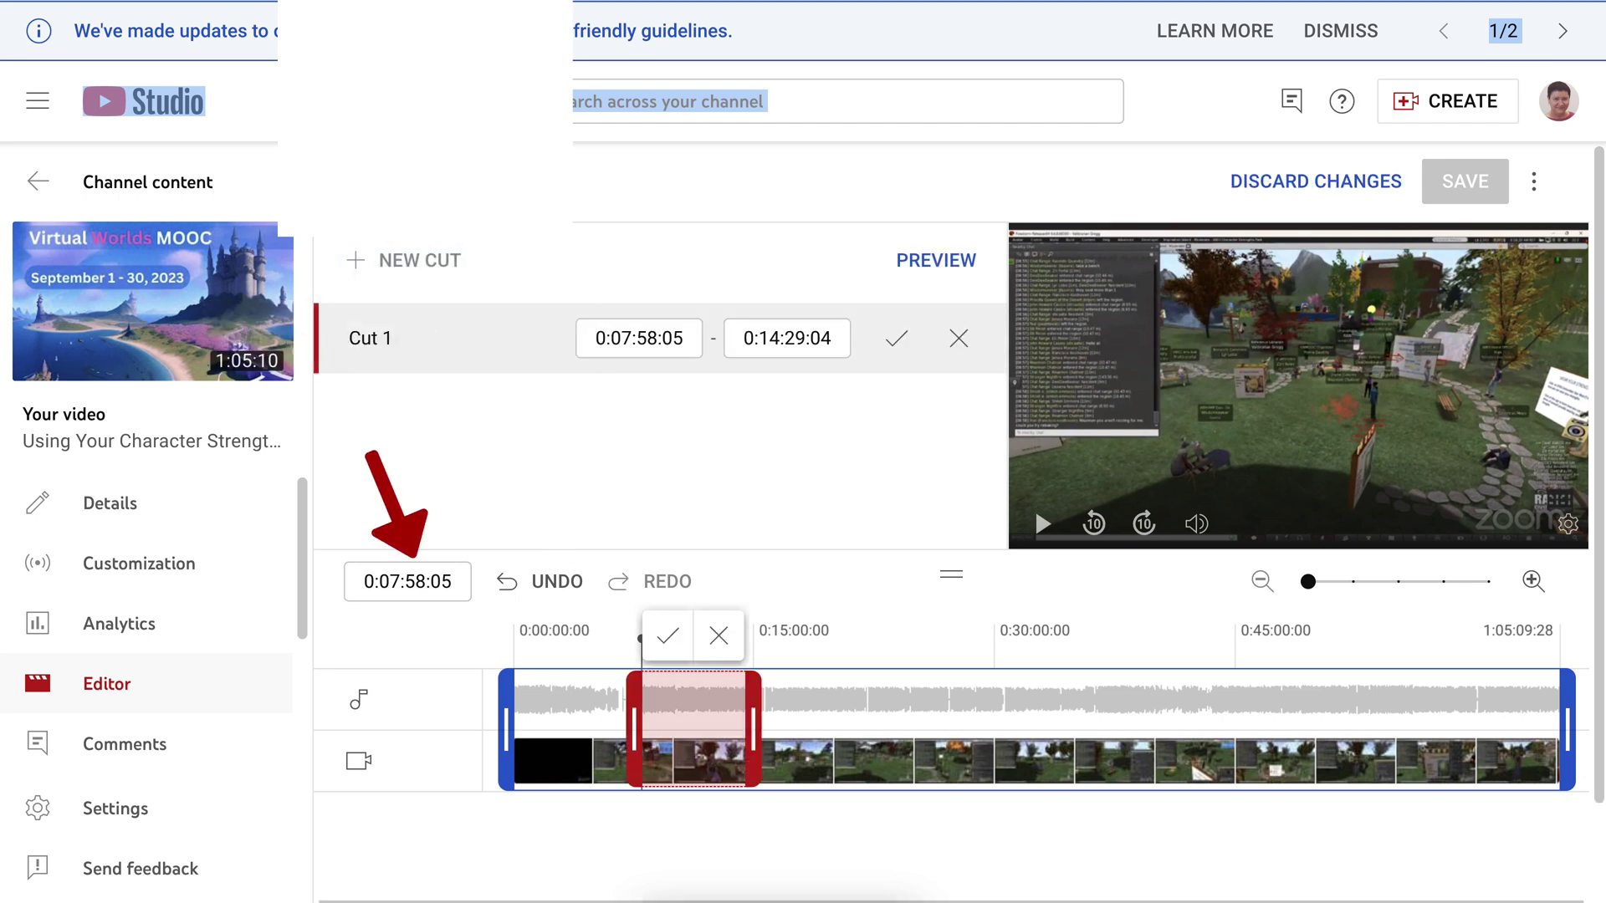
- Drag Cut 1's handles so it spans 0:00:00:00 through 0:08:04:22
{"action": "mouse_move", "coordinate": [636, 730]}
{"action": "left_mouse_down"}
{"action": "mouse_move", "coordinate": [612, 730]}
{"action": "mouse_move", "coordinate": [635, 730]}
{"action": "left_mouse_up"}
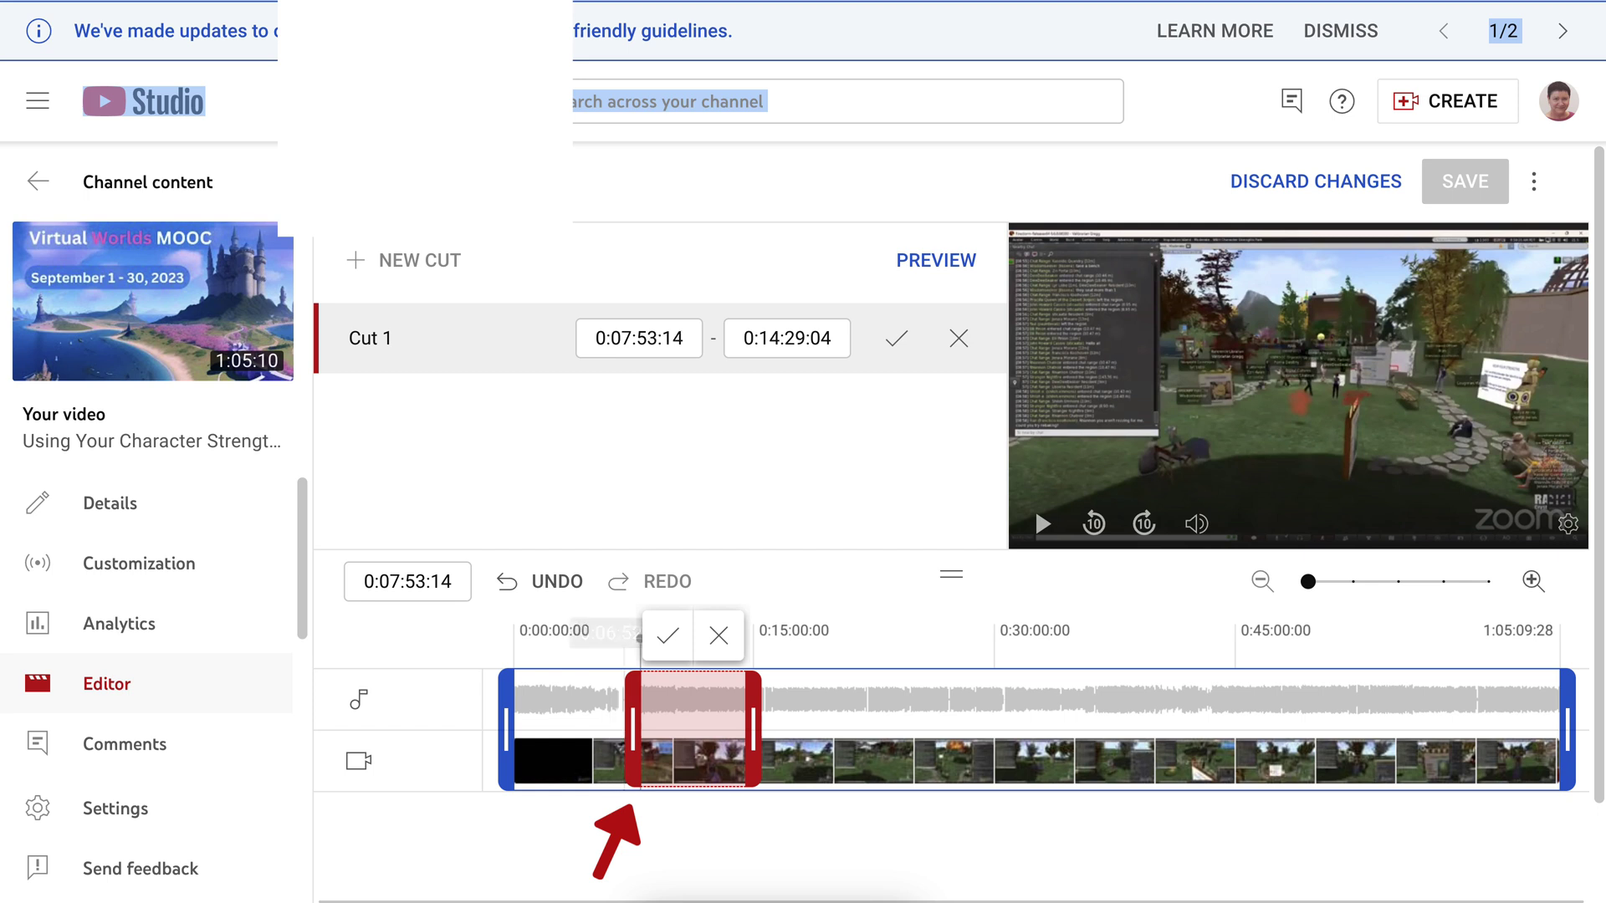
{"action": "mouse_move", "coordinate": [753, 731]}
{"action": "left_mouse_down"}
{"action": "mouse_move", "coordinate": [803, 731]}
{"action": "mouse_move", "coordinate": [507, 730]}
{"action": "left_mouse_up"}
{"action": "left_click_drag", "start_coordinate": [679, 731], "coordinate": [648, 730]}
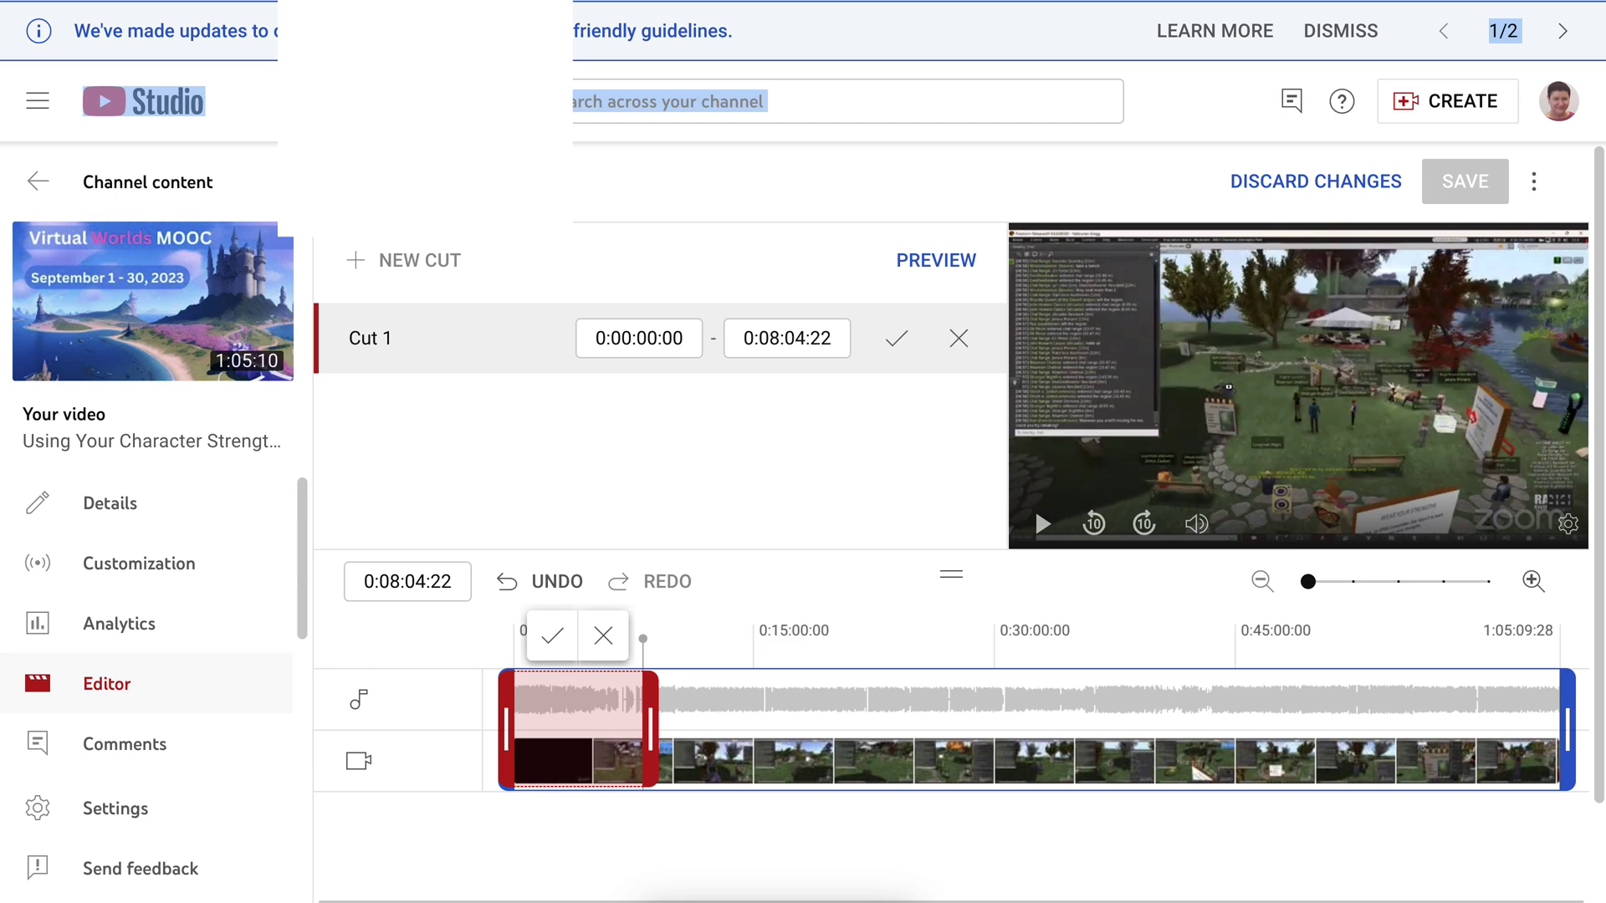
{"action": "left_click_drag", "start_coordinate": [642, 640], "coordinate": [642, 640]}
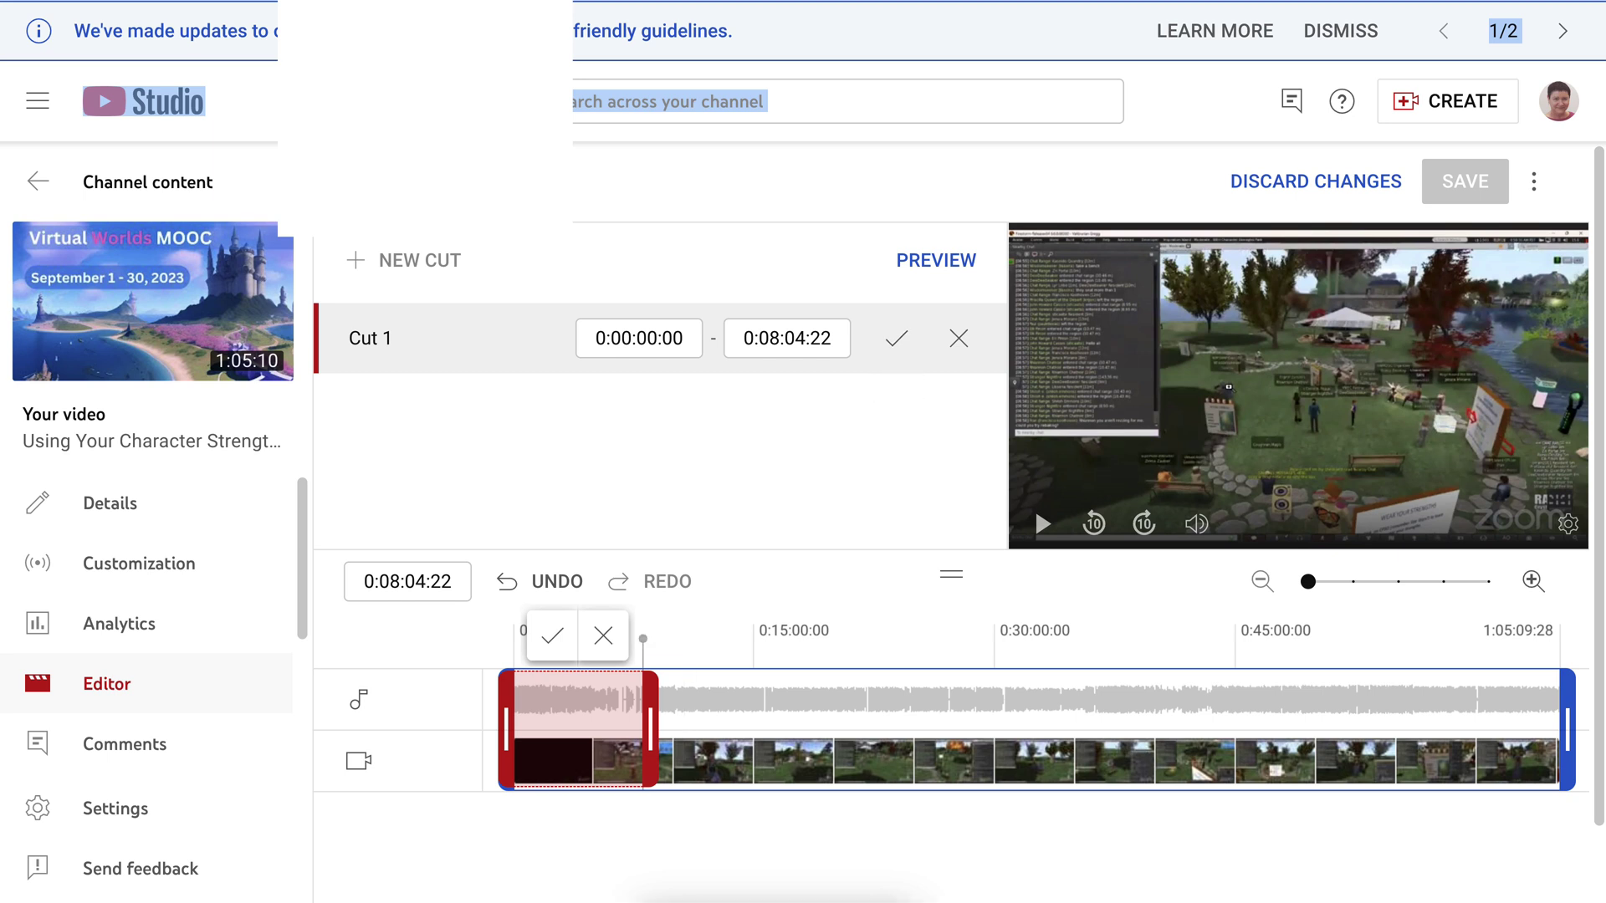
- Preview the footage around 0:07:55 and tighten Cut 1's end to 0:08:00:01
{"action": "left_click", "coordinate": [936, 259]}
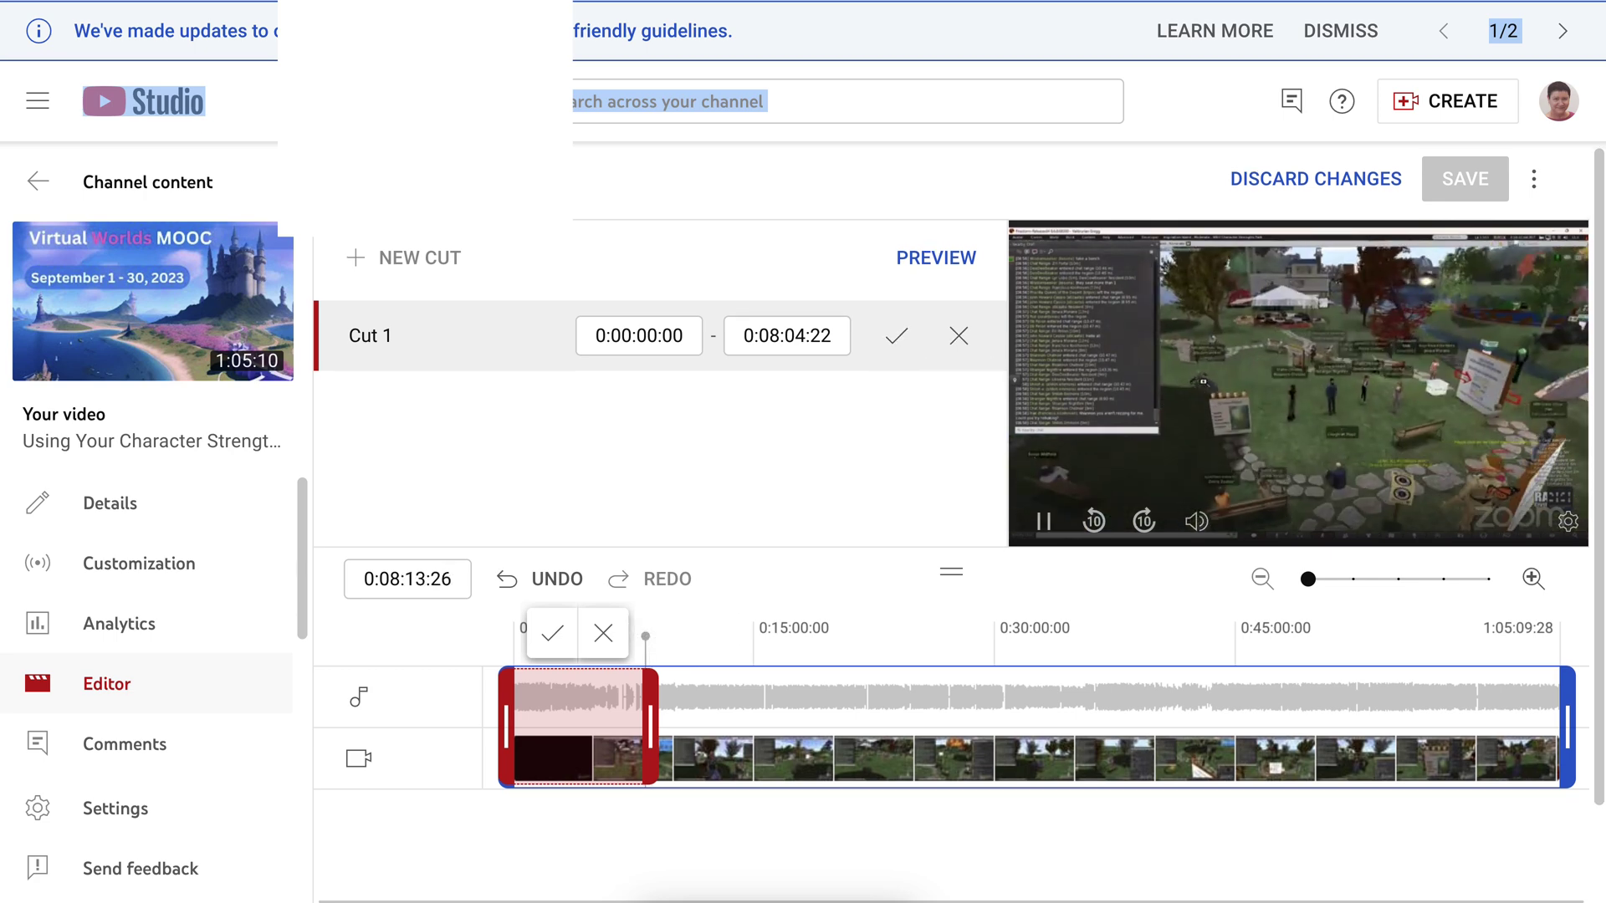
{"action": "left_click_drag", "start_coordinate": [645, 635], "coordinate": [642, 634]}
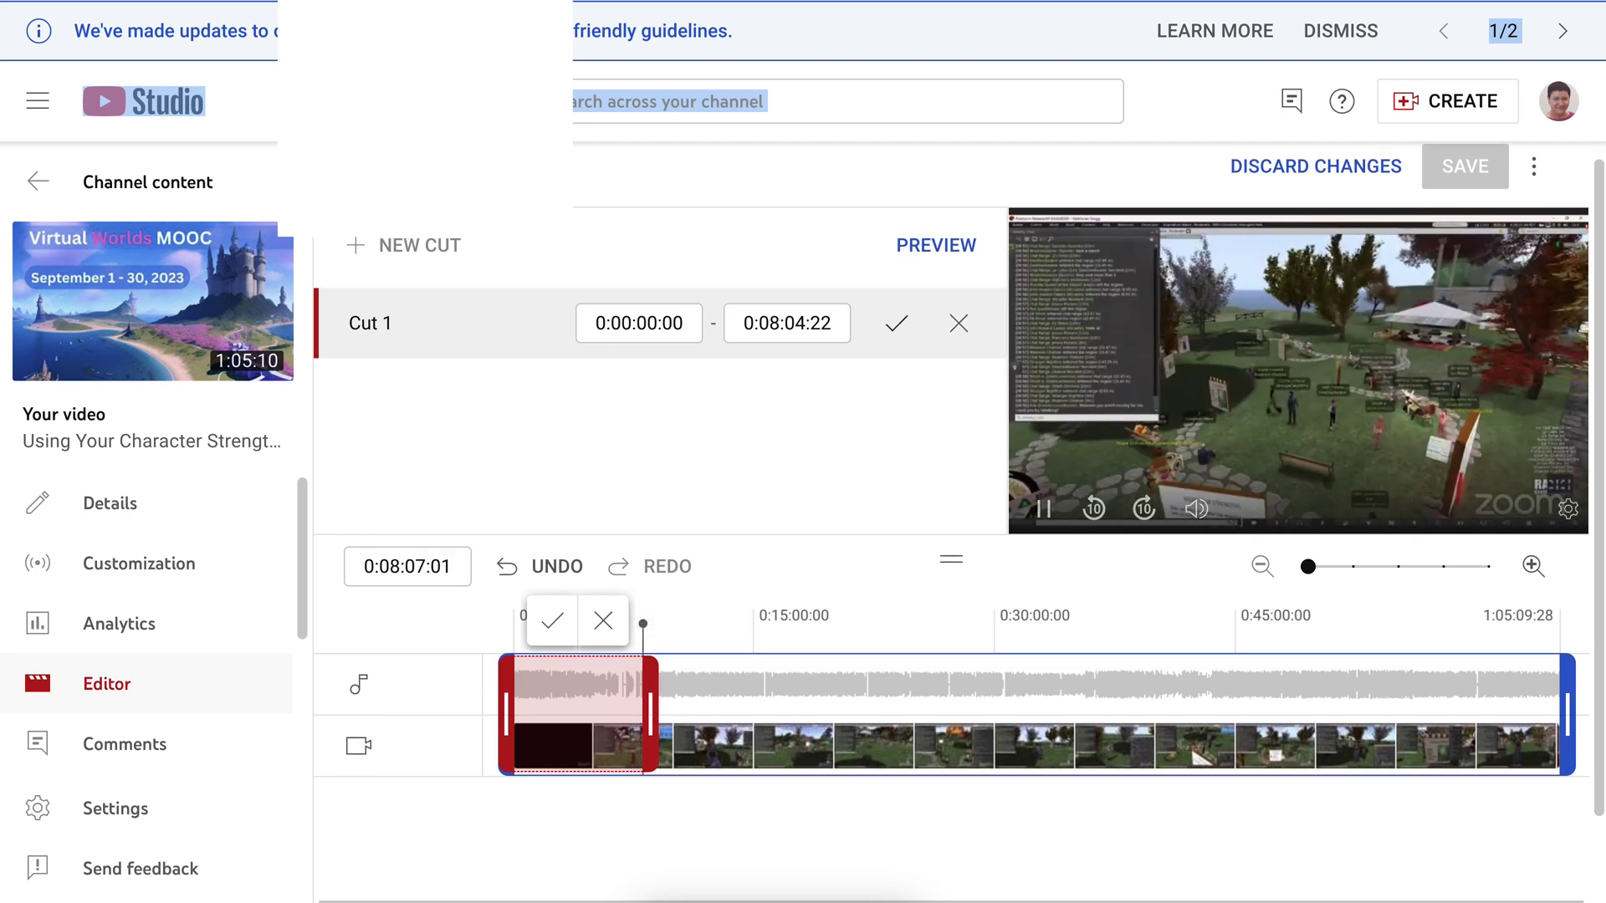
{"action": "key", "text": "space"}
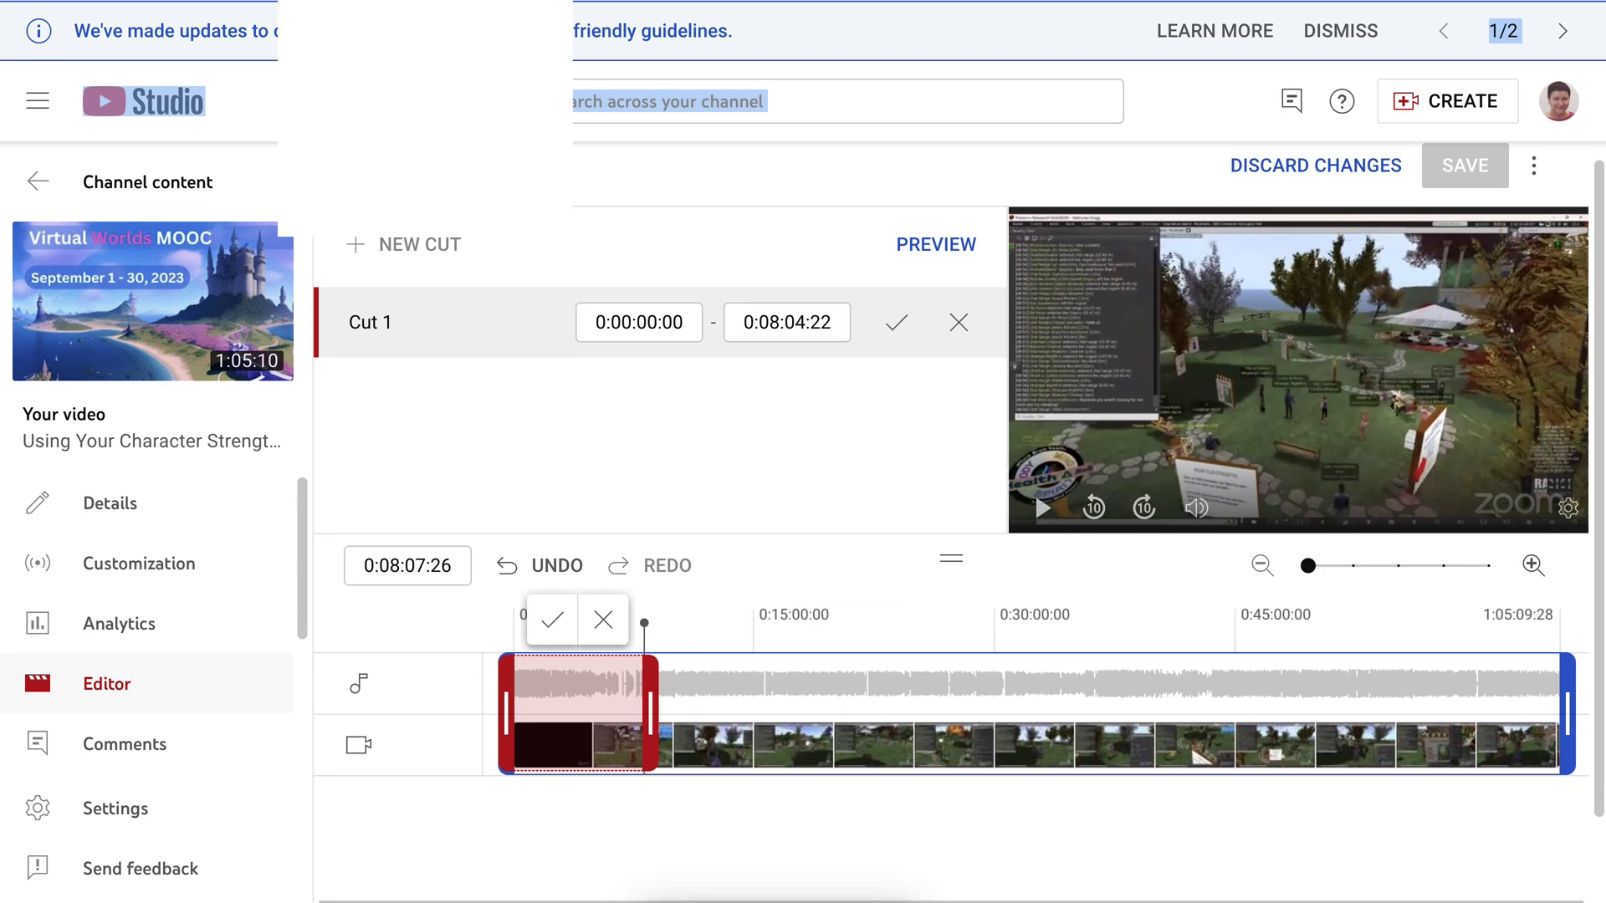
{"action": "left_click_drag", "start_coordinate": [644, 623], "coordinate": [638, 624]}
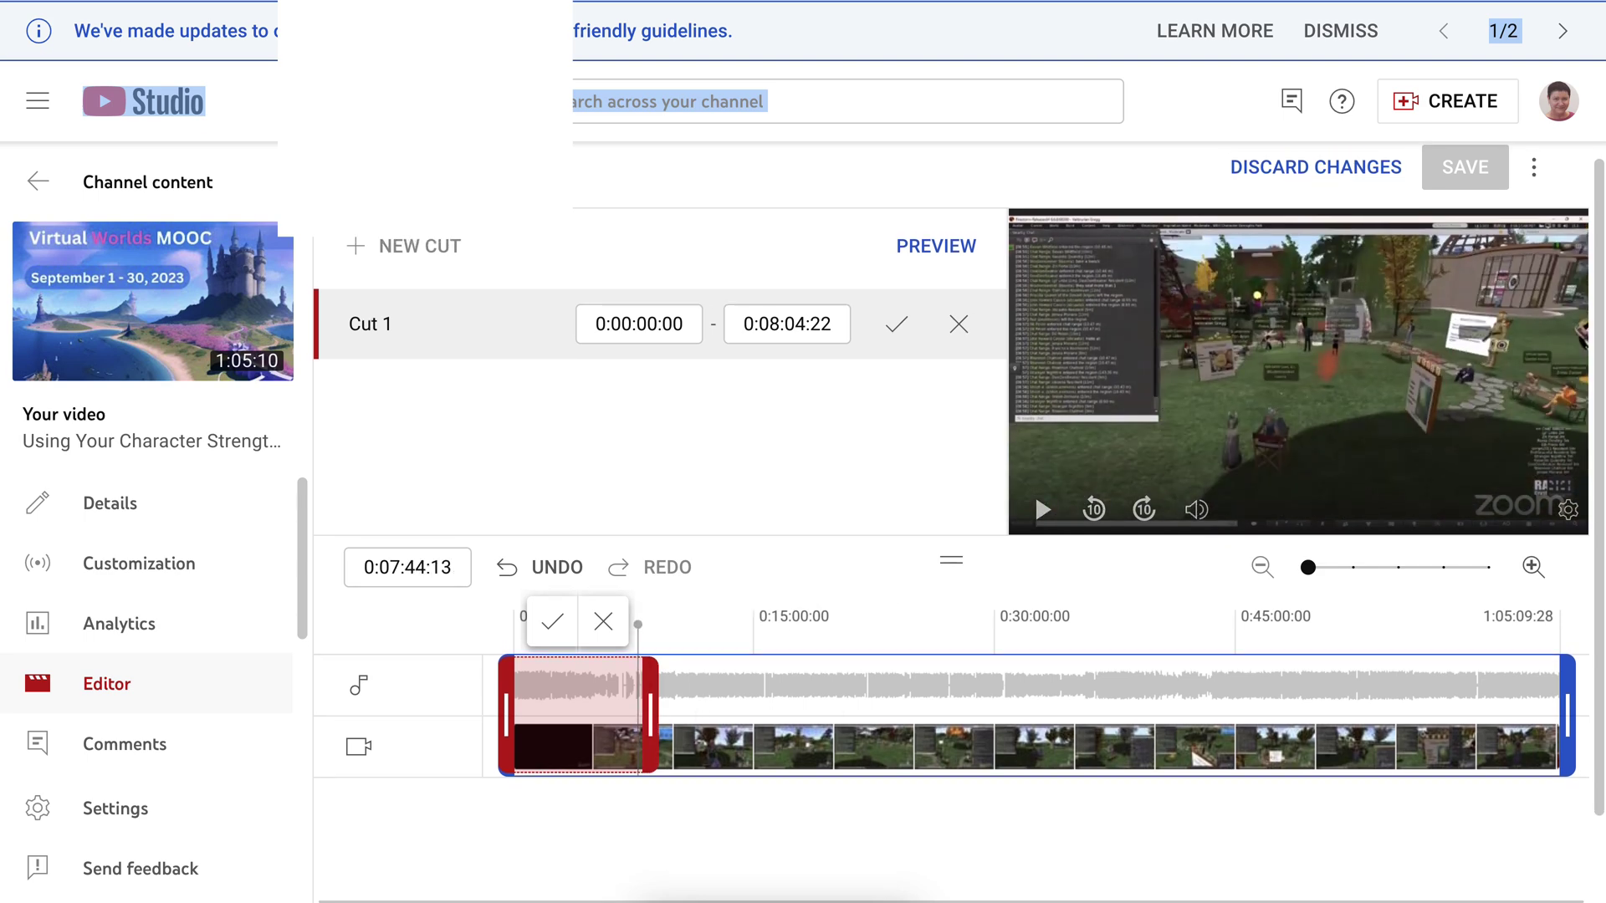
{"action": "scroll", "coordinate": [803, 502], "scroll_direction": "down", "scroll_amount": 1}
{"action": "left_click_drag", "start_coordinate": [641, 615], "coordinate": [639, 615]}
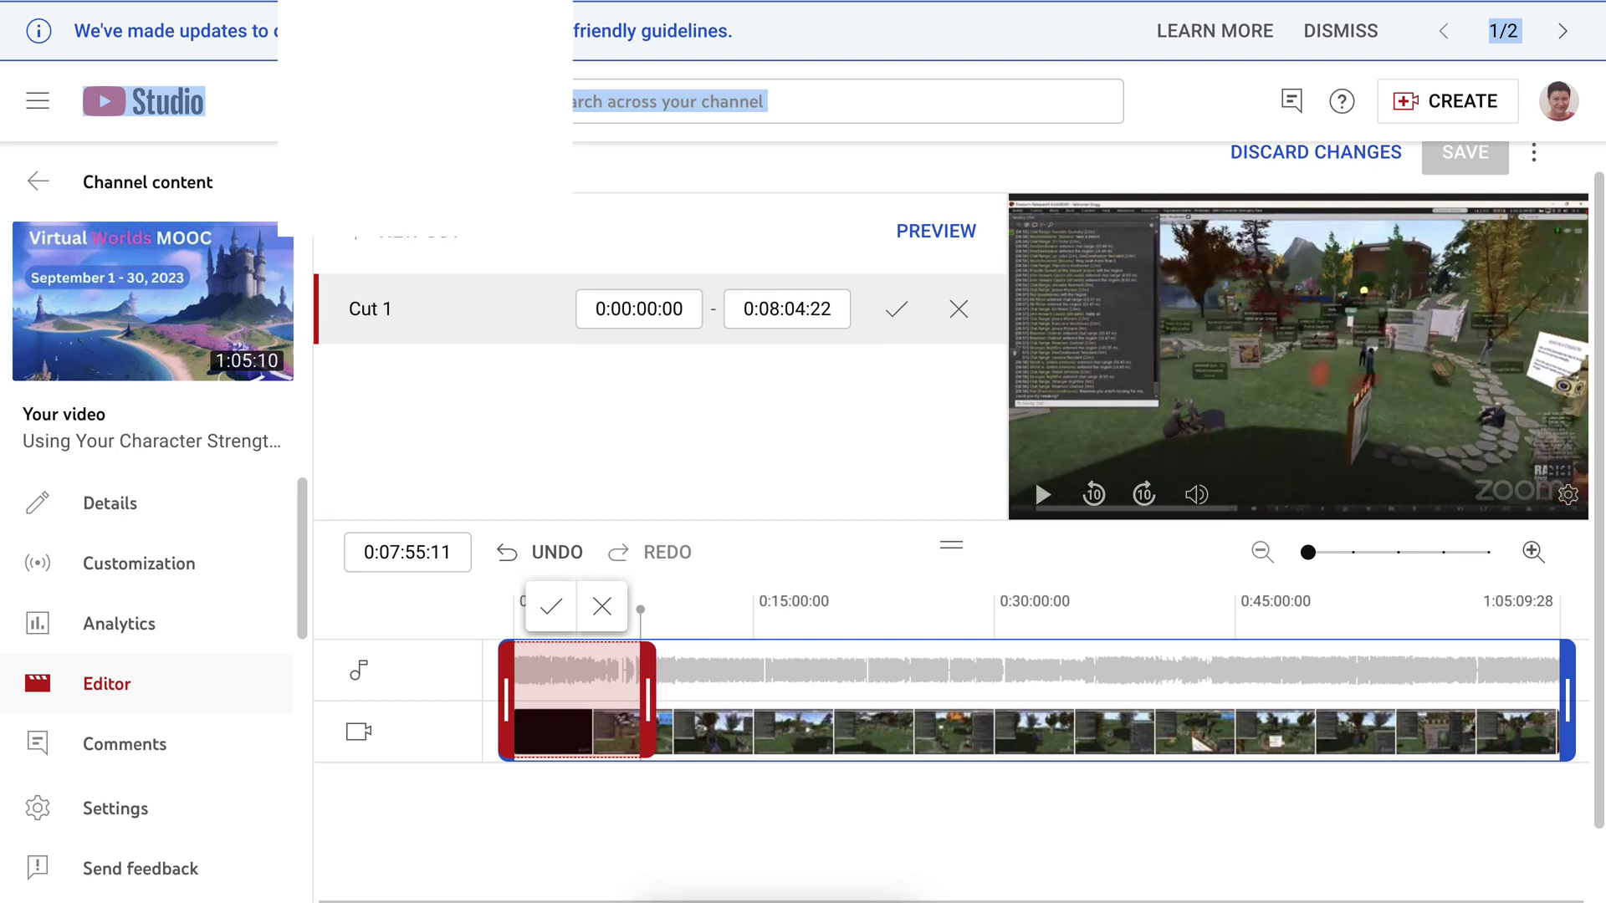
{"action": "scroll", "coordinate": [804, 502], "scroll_direction": "down", "scroll_amount": 1}
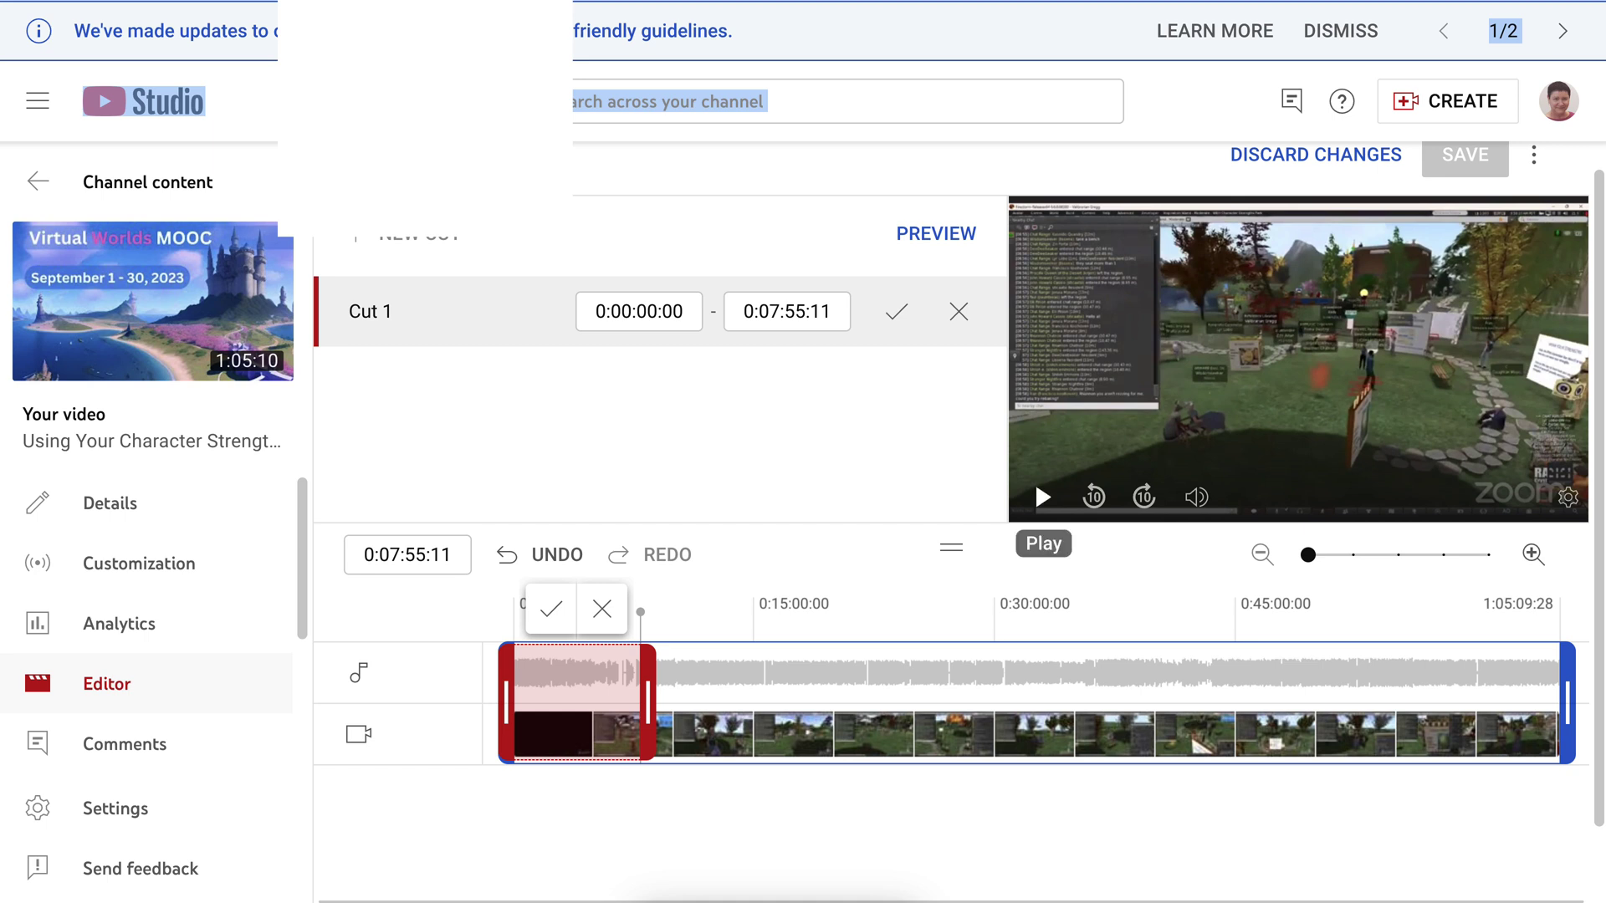
{"action": "left_click", "coordinate": [1041, 497]}
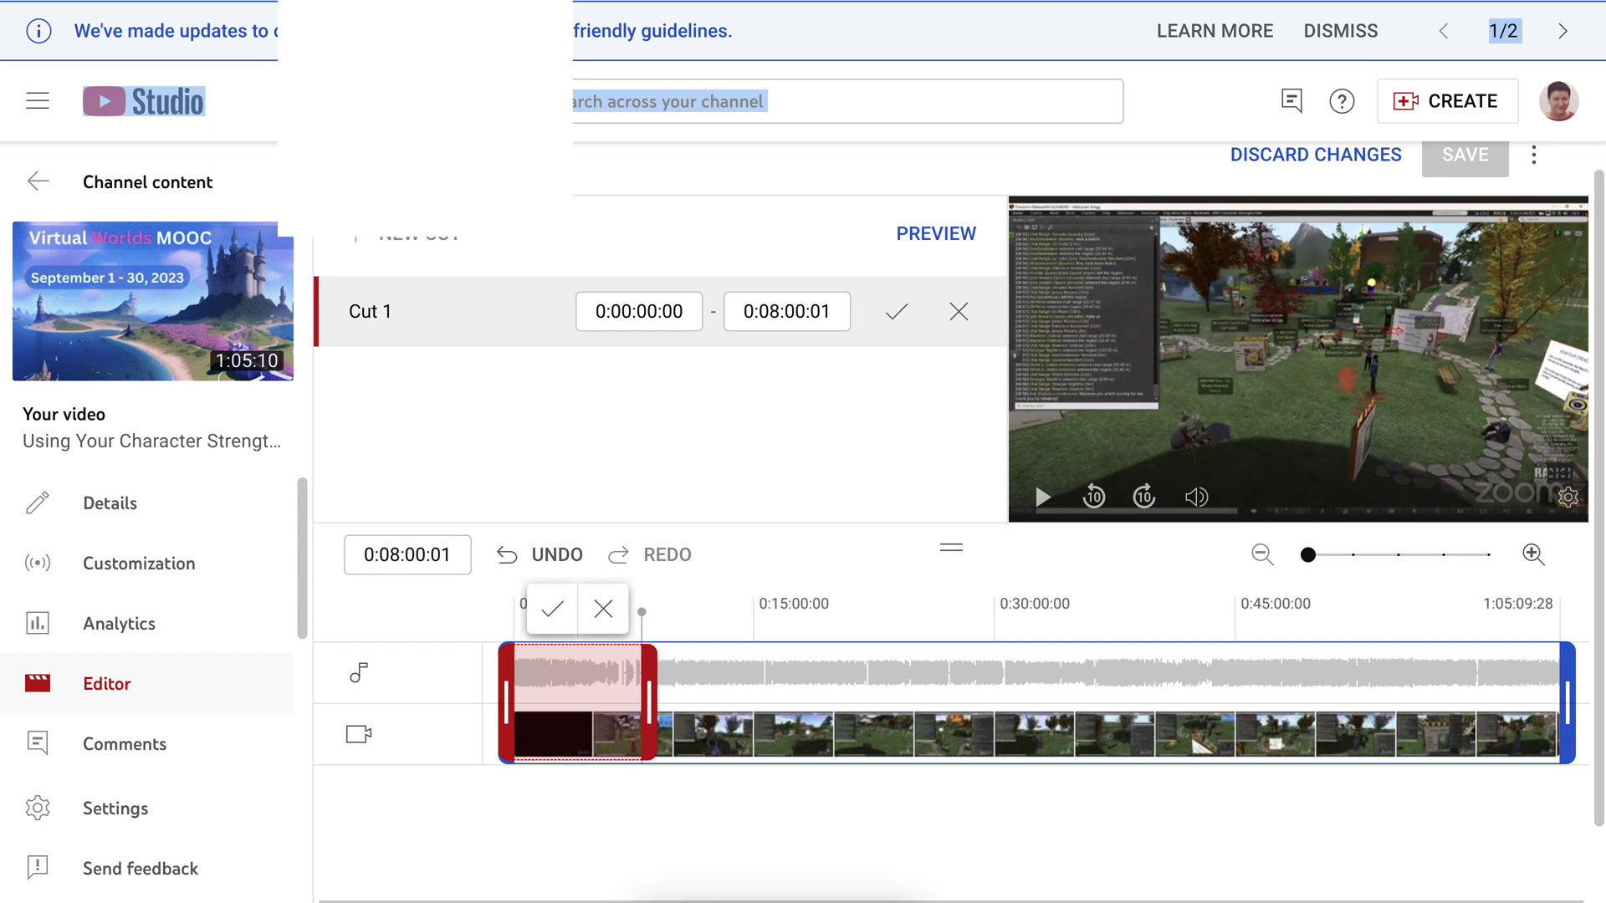
{"action": "left_click", "coordinate": [1040, 495]}
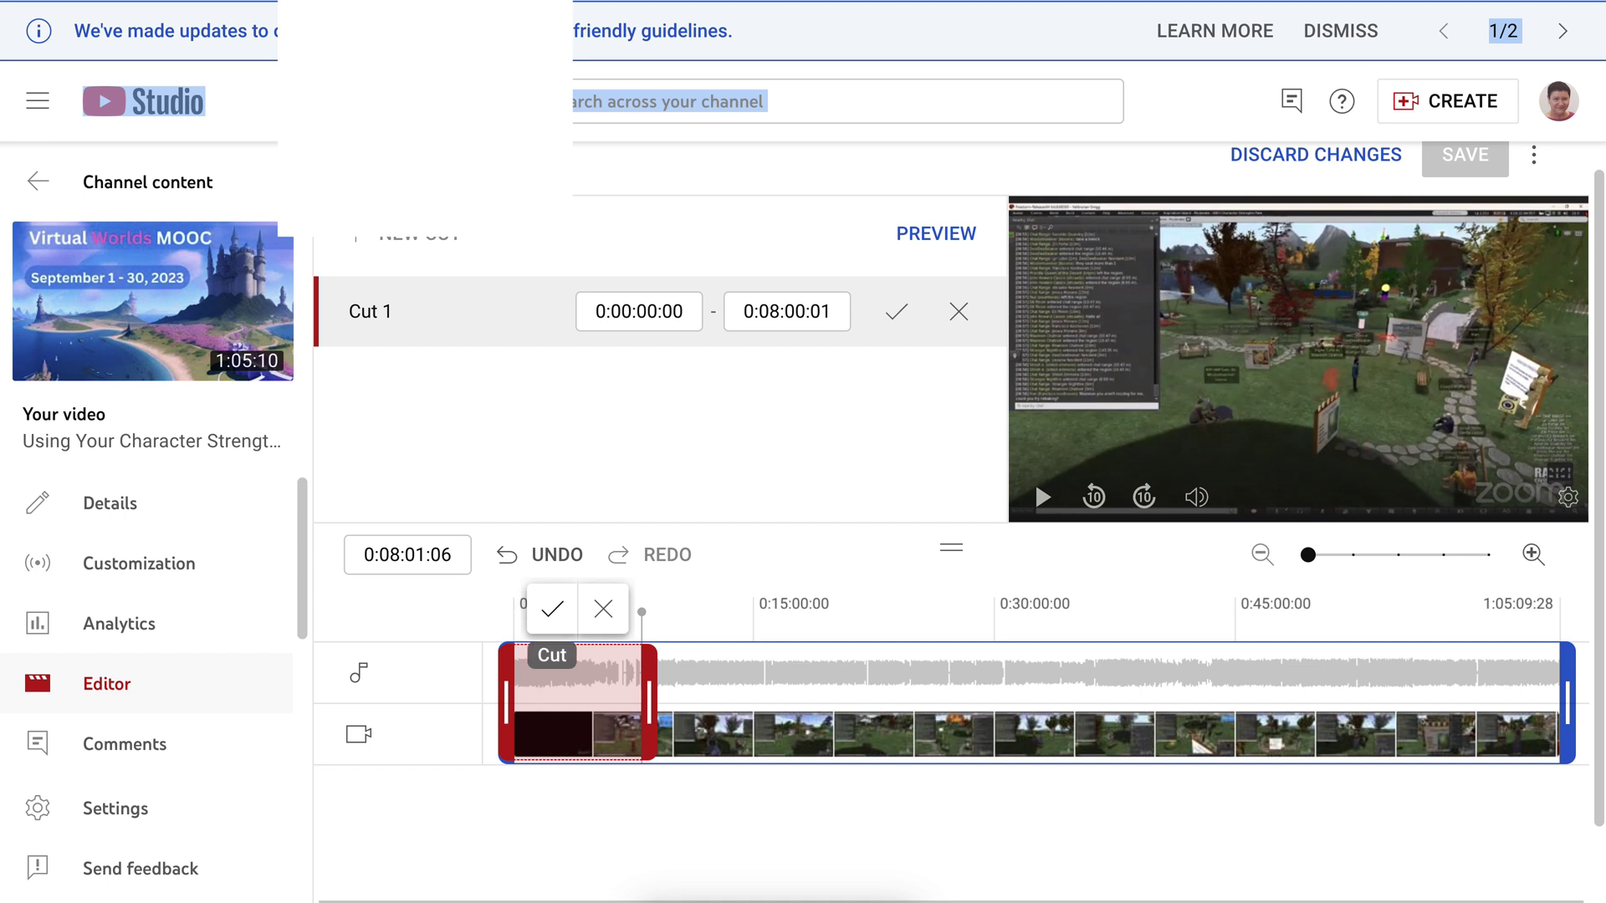
- Confirm Cut 1 and move the playhead to 0:30:23:20
{"action": "key", "text": "Return"}
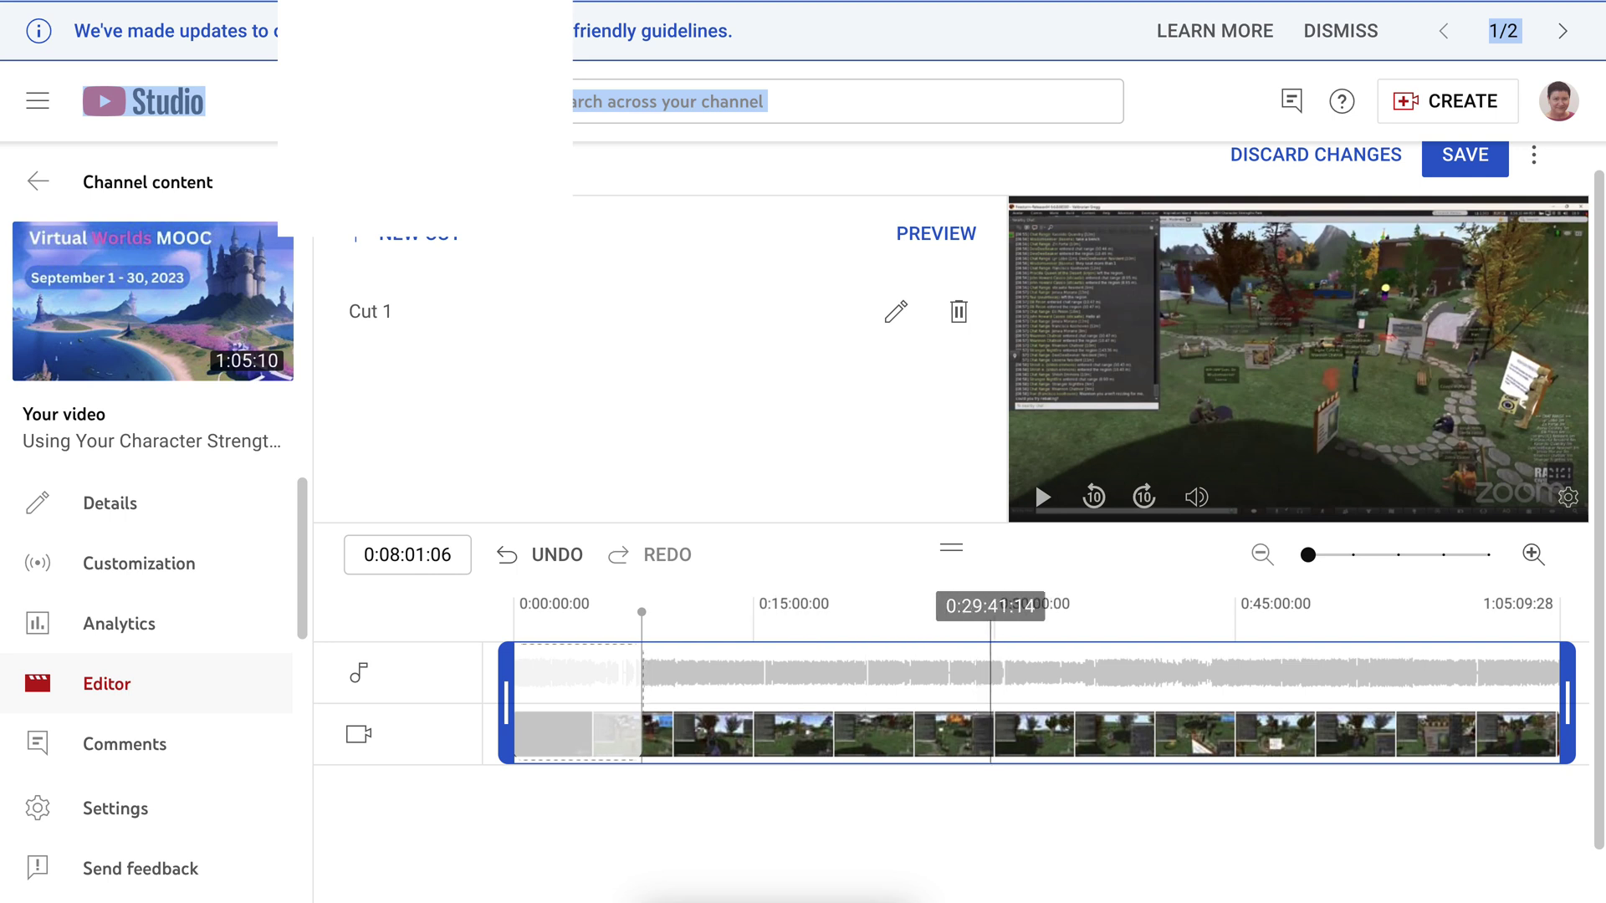
{"action": "left_click", "coordinate": [1001, 607]}
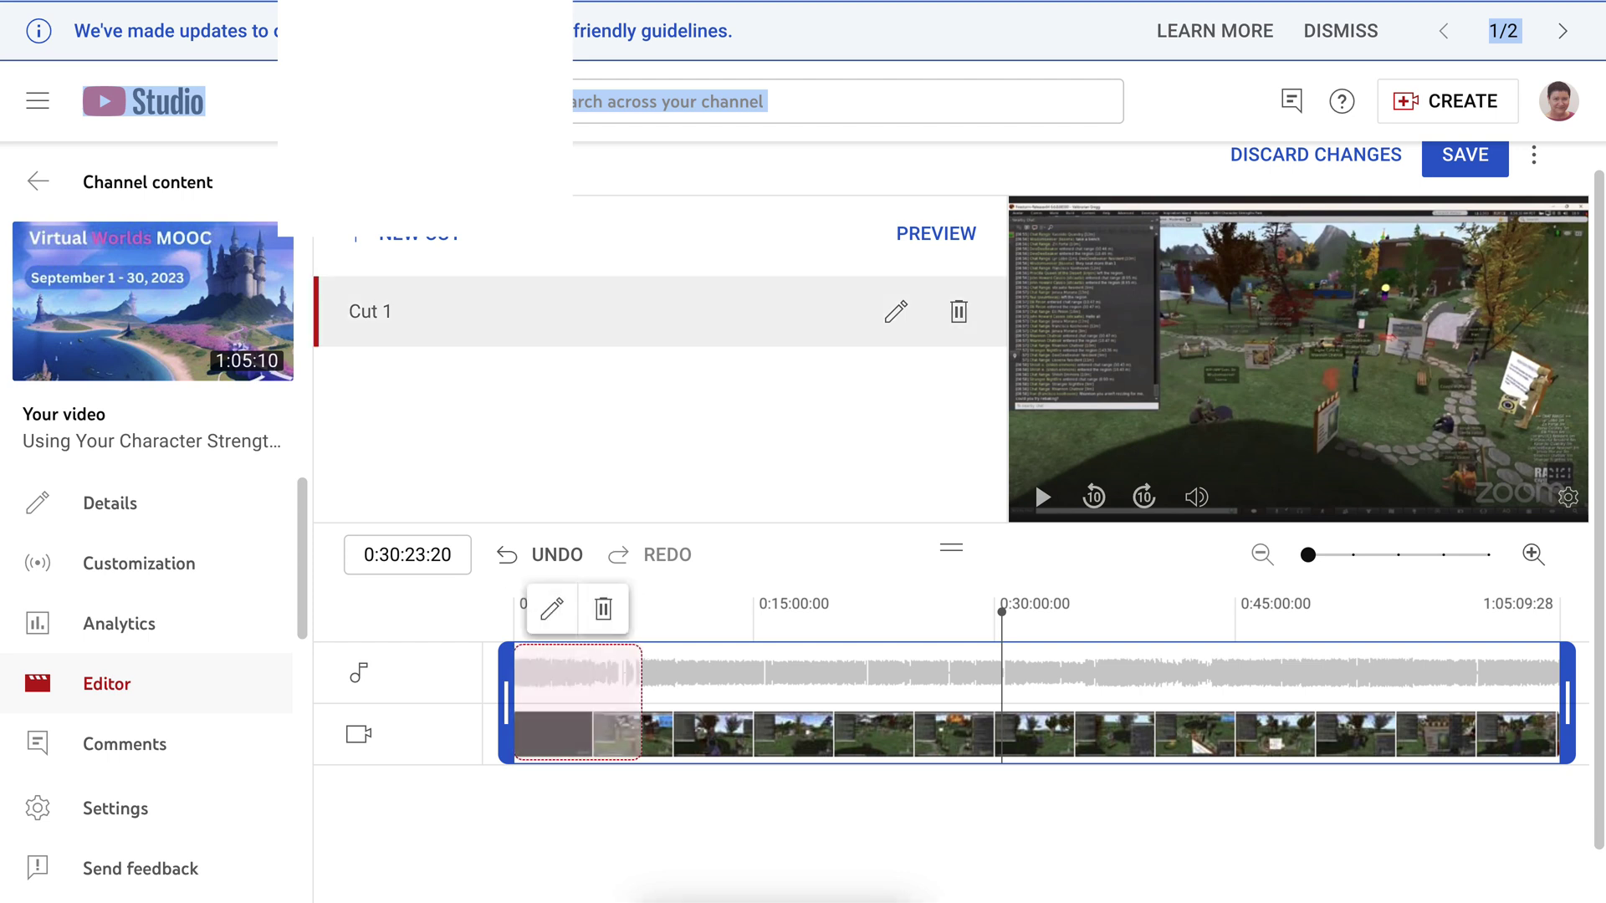
- Create Cut 2 at 0:30:23:20, shorten its end to 0:30:44:09, and confirm it
{"action": "left_click", "coordinate": [419, 234]}
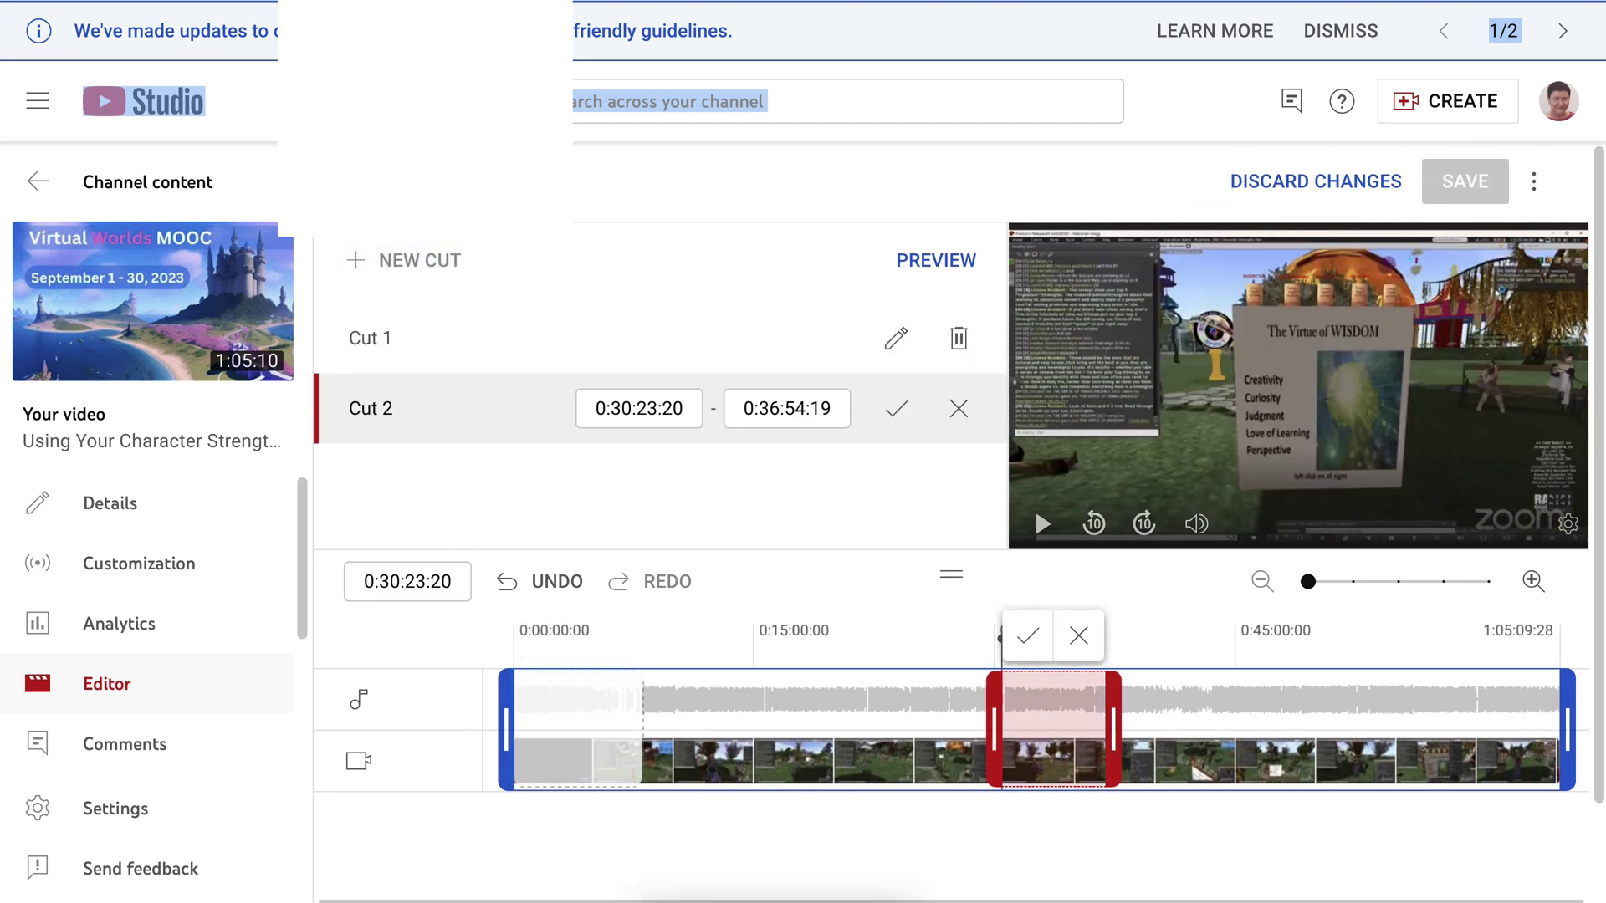
{"action": "left_click_drag", "start_coordinate": [1112, 727], "coordinate": [1011, 728]}
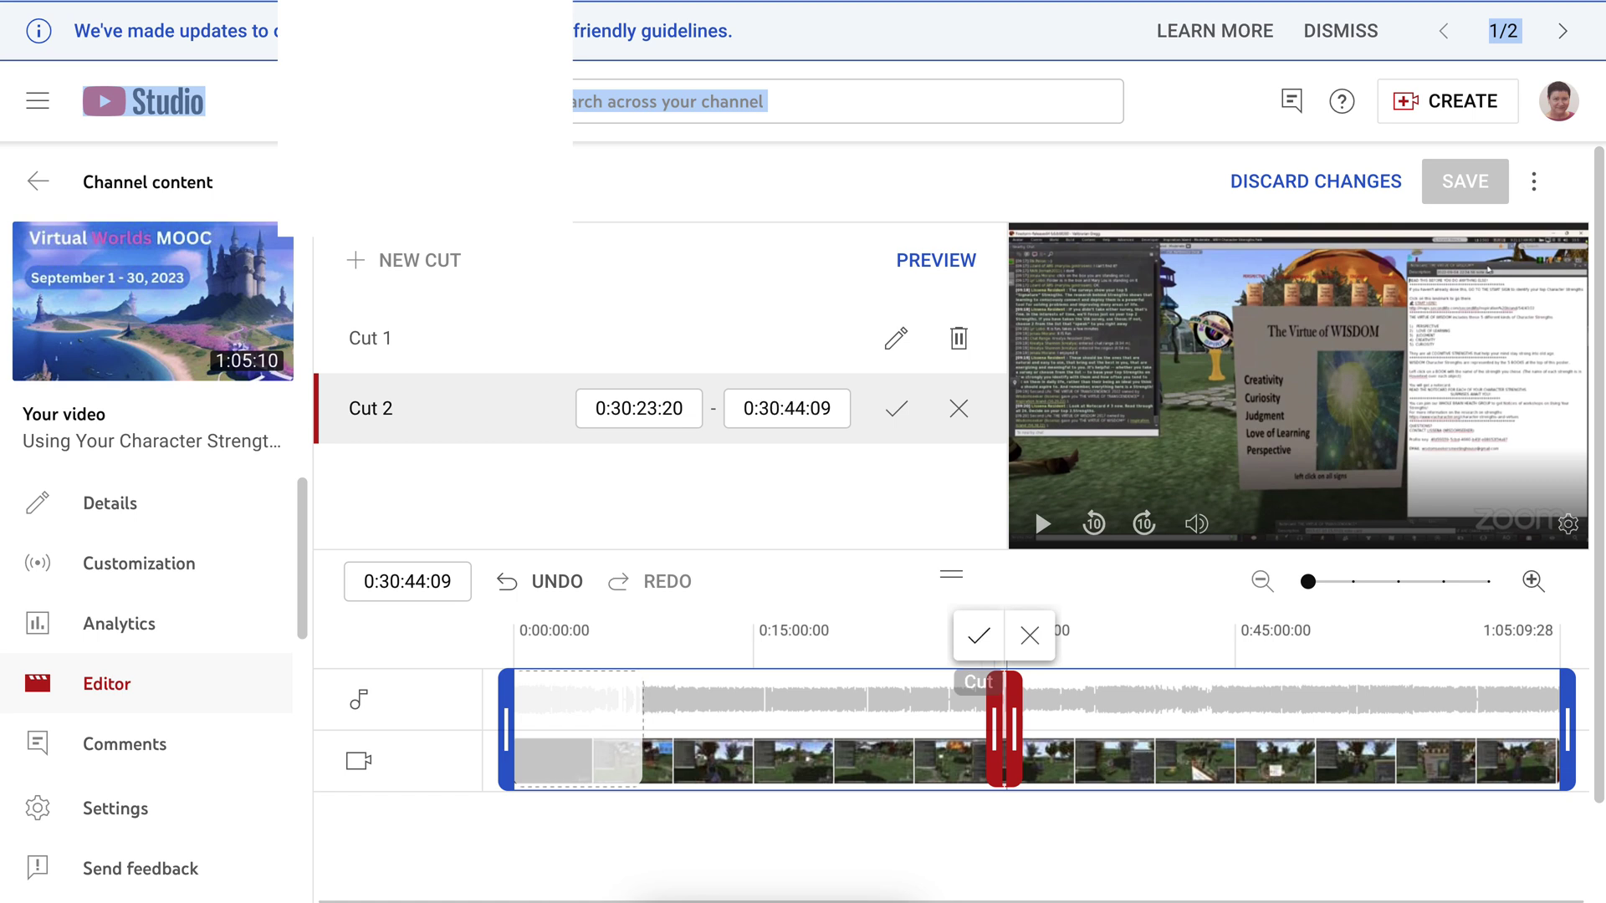
{"action": "left_click", "coordinate": [978, 636]}
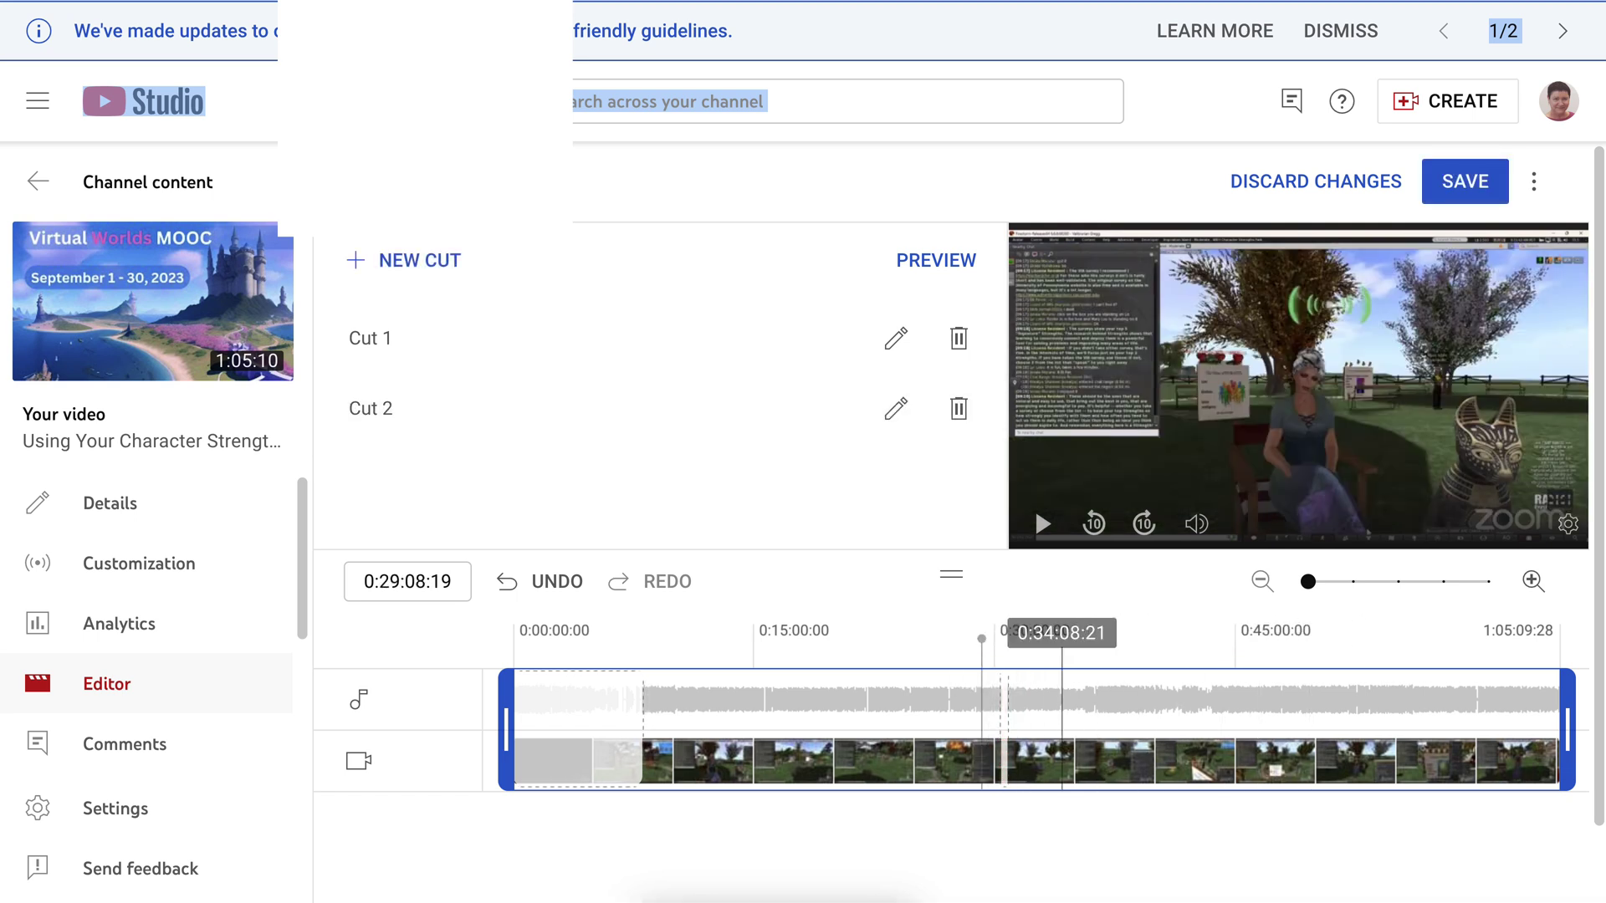
{"action": "left_click", "coordinate": [1003, 728]}
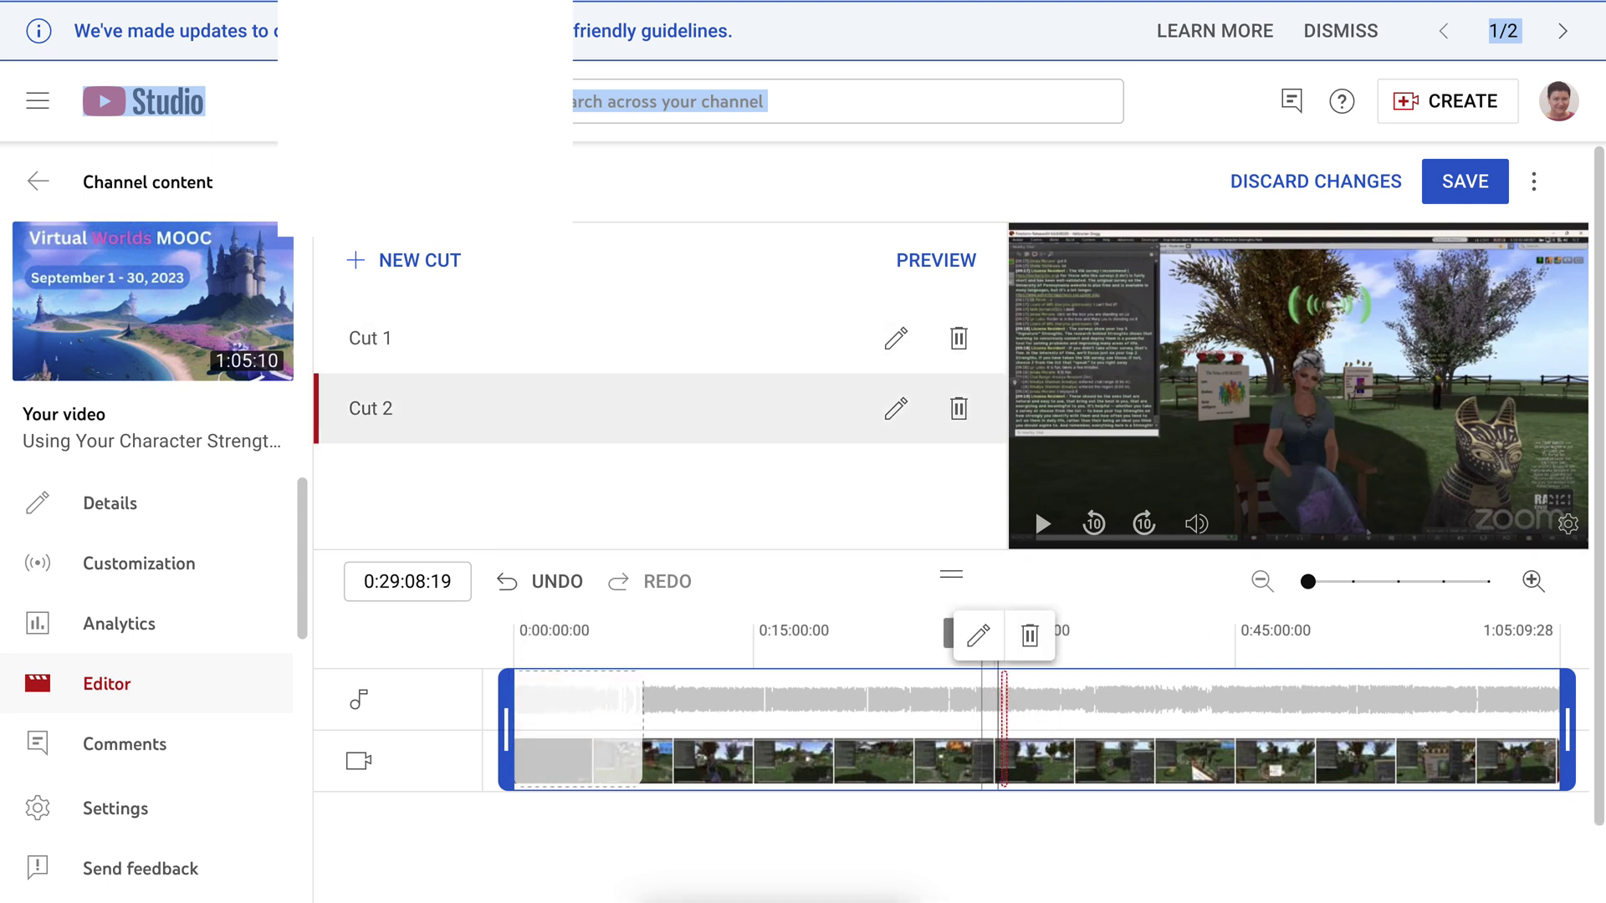
{"action": "key", "text": "Escape"}
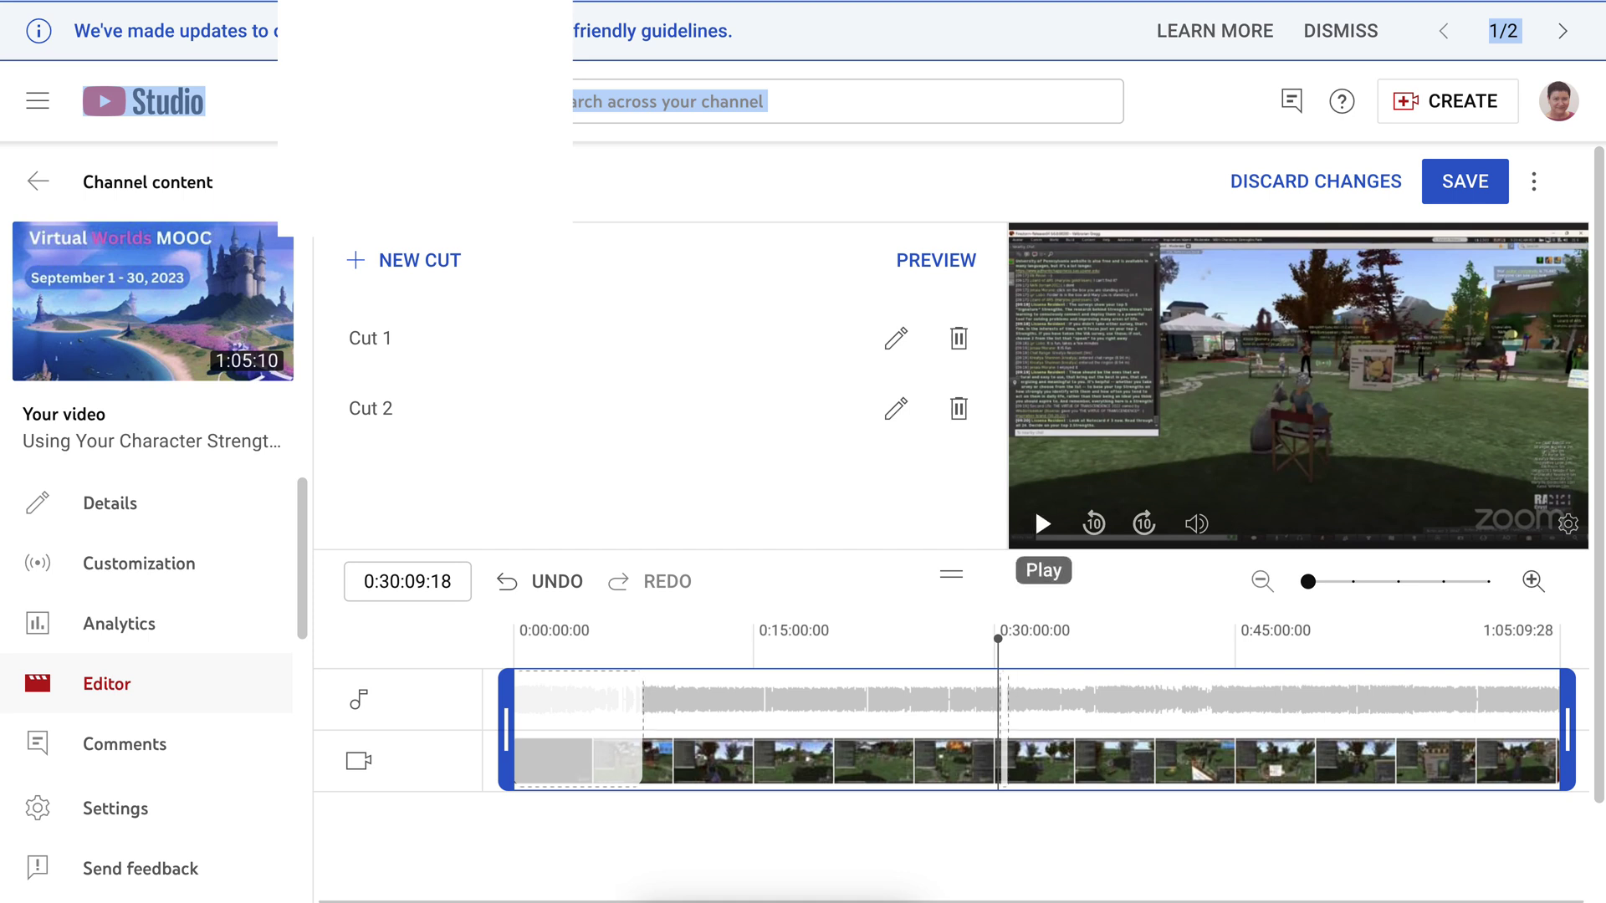
{"action": "left_click", "coordinate": [1042, 522]}
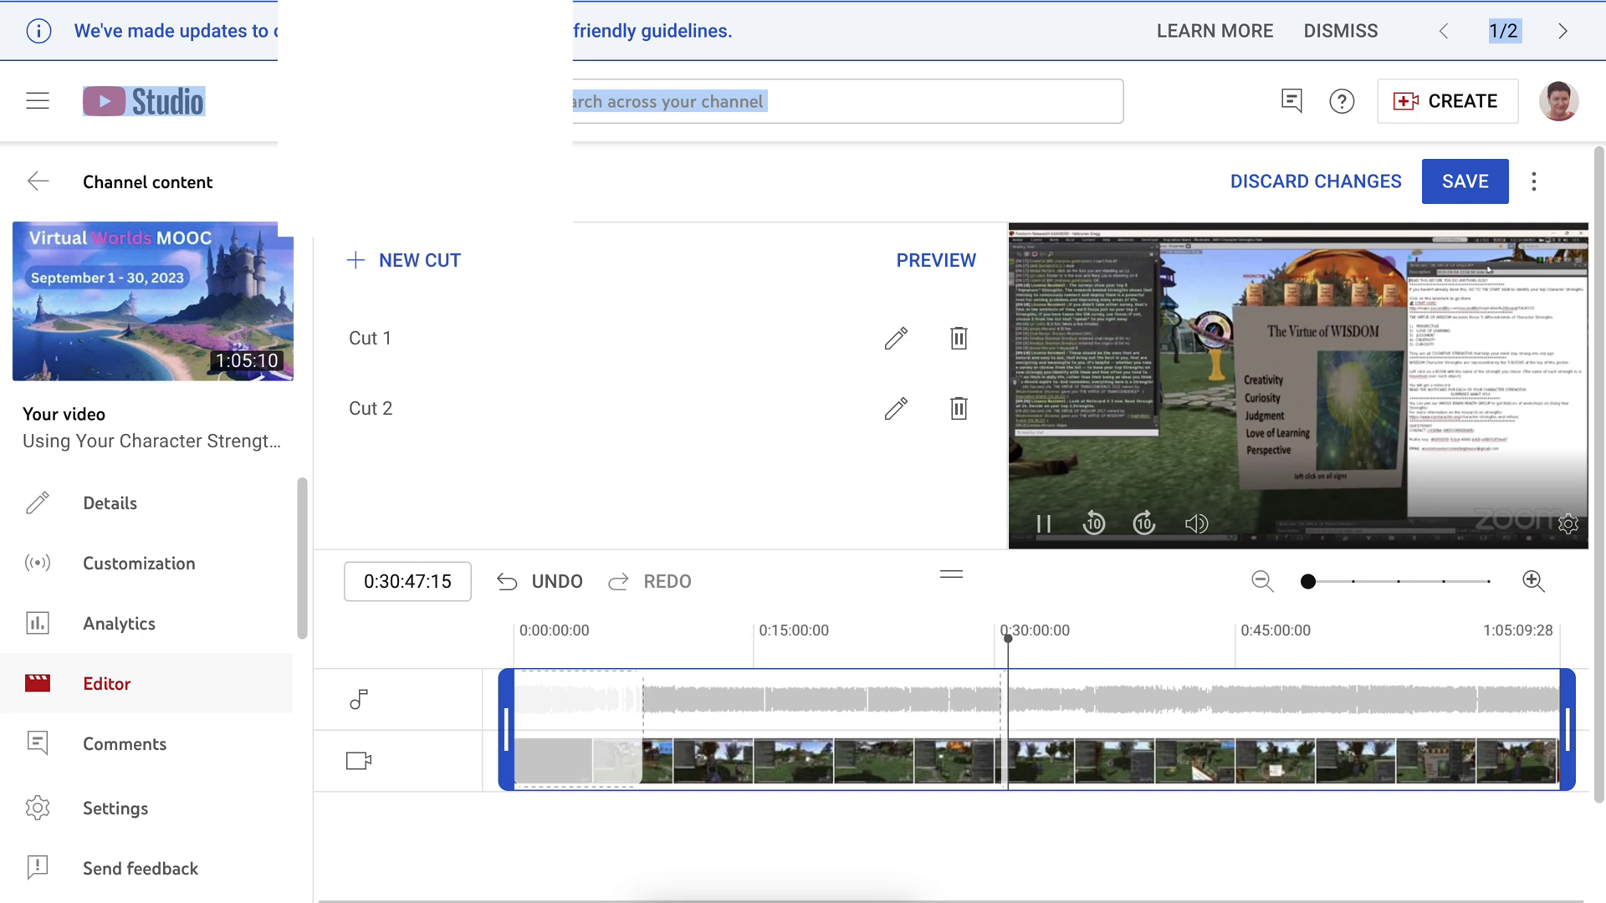
{"action": "left_click", "coordinate": [1042, 523]}
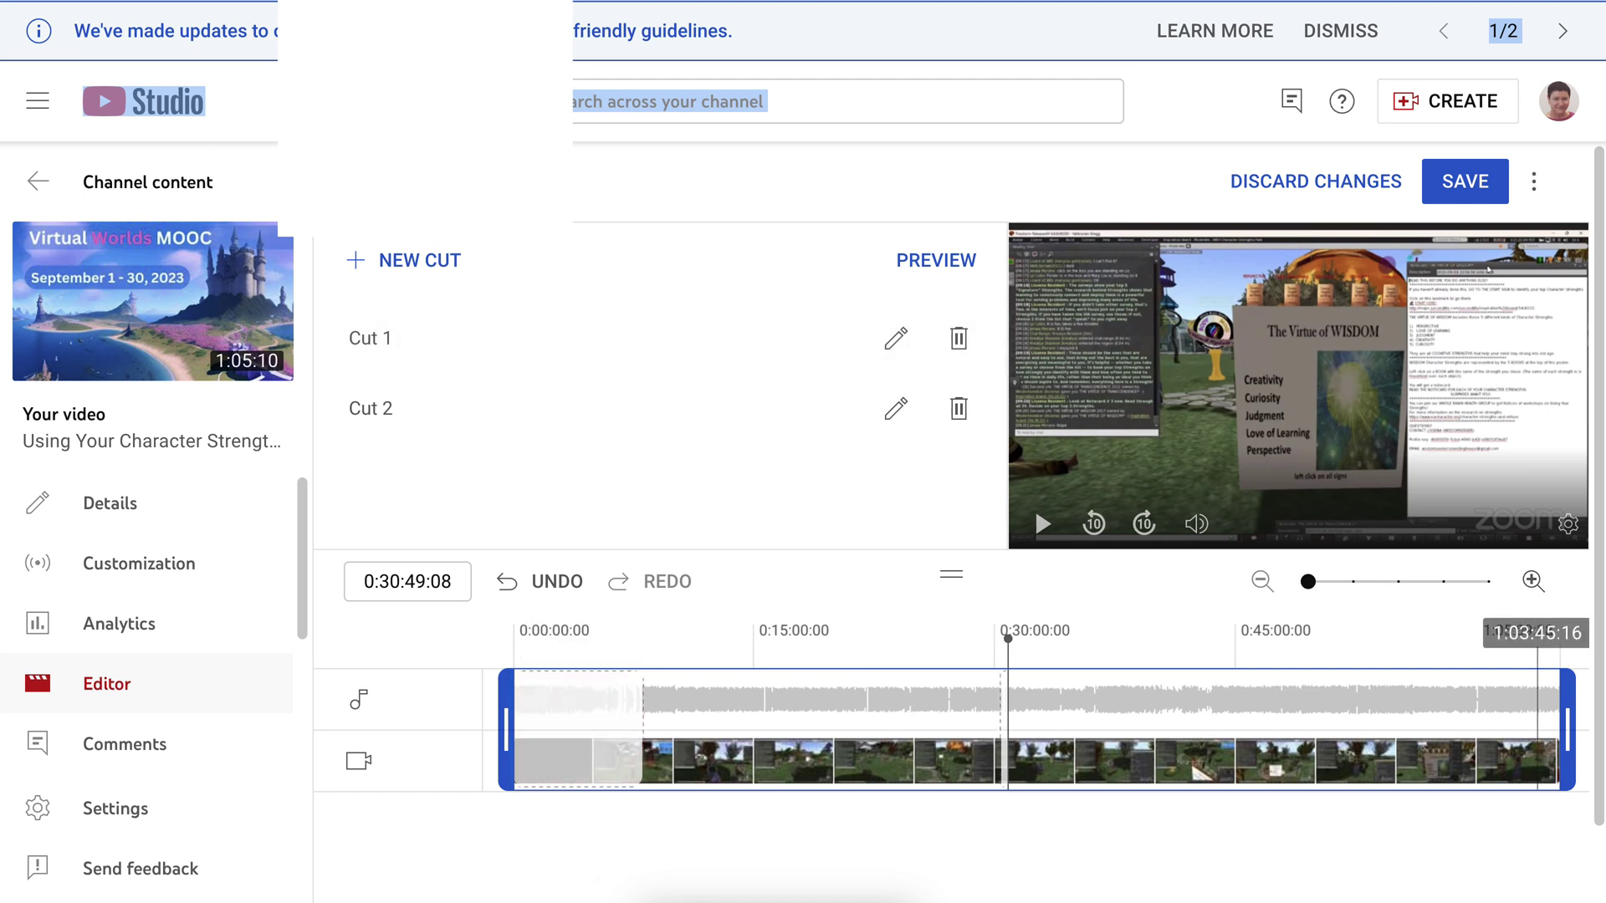
{"action": "left_click", "coordinate": [1547, 633]}
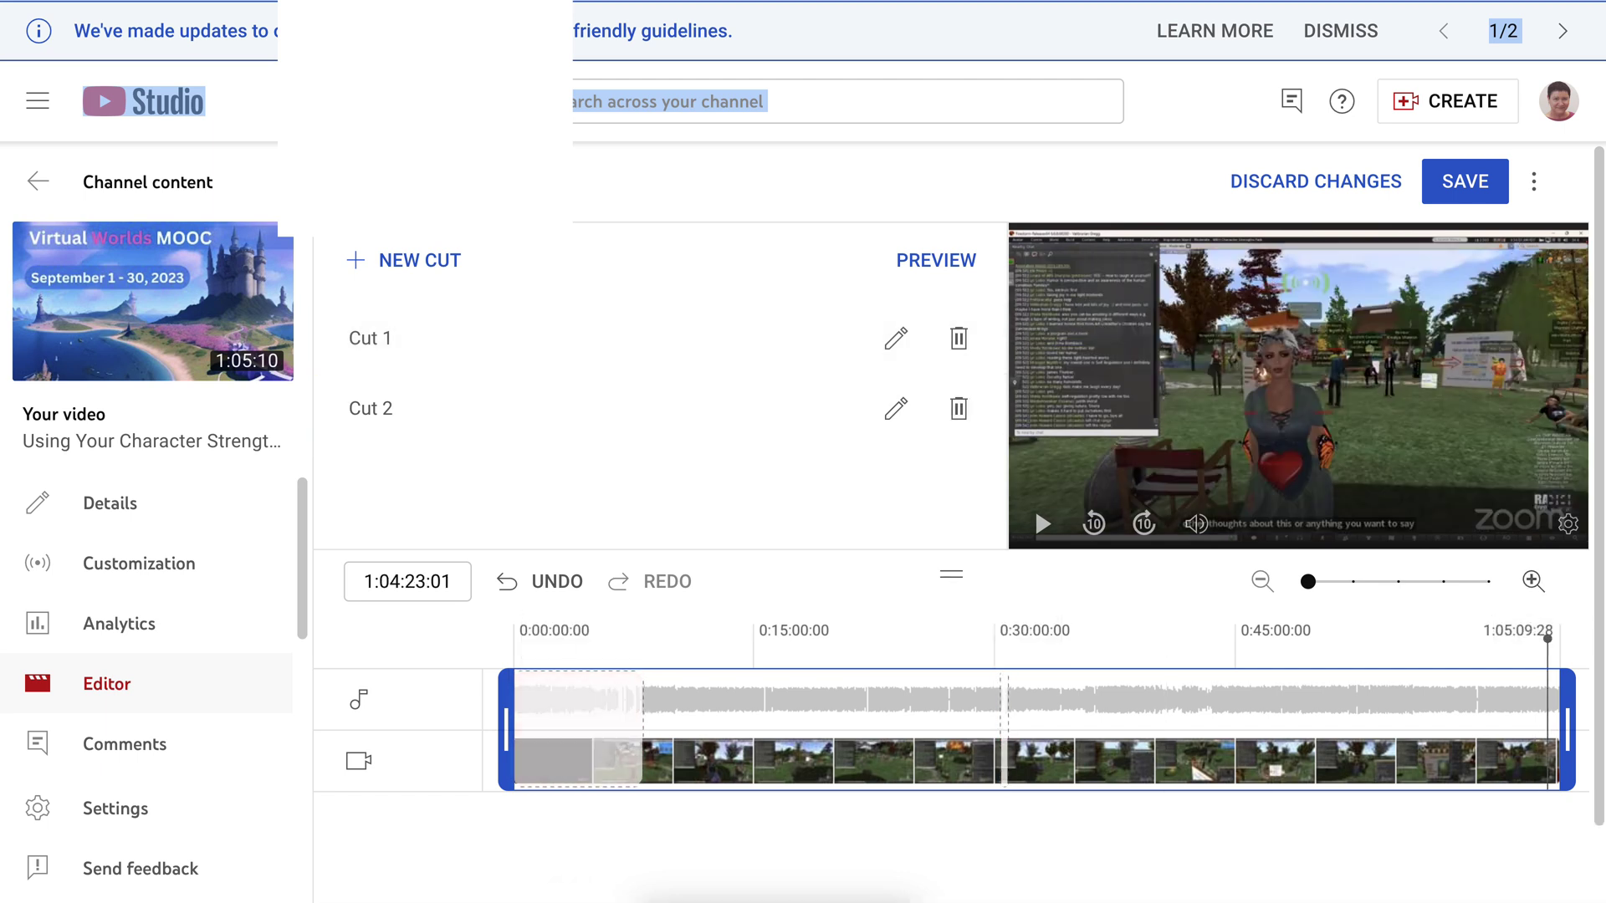
{"action": "left_click", "coordinate": [1042, 524]}
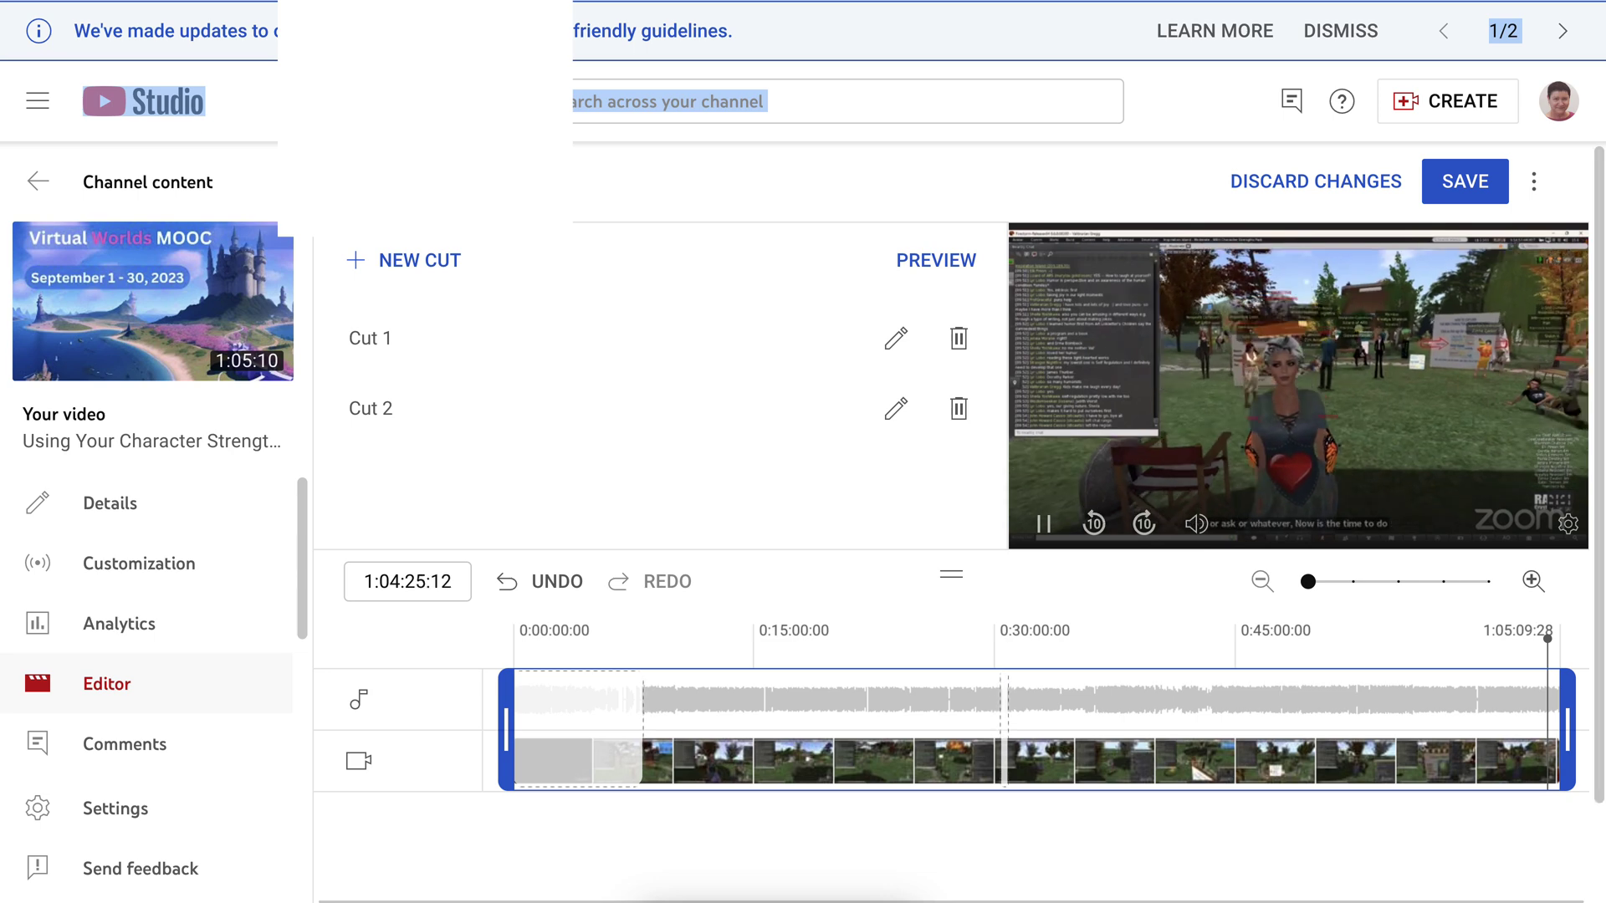
{"action": "left_click", "coordinate": [1549, 637]}
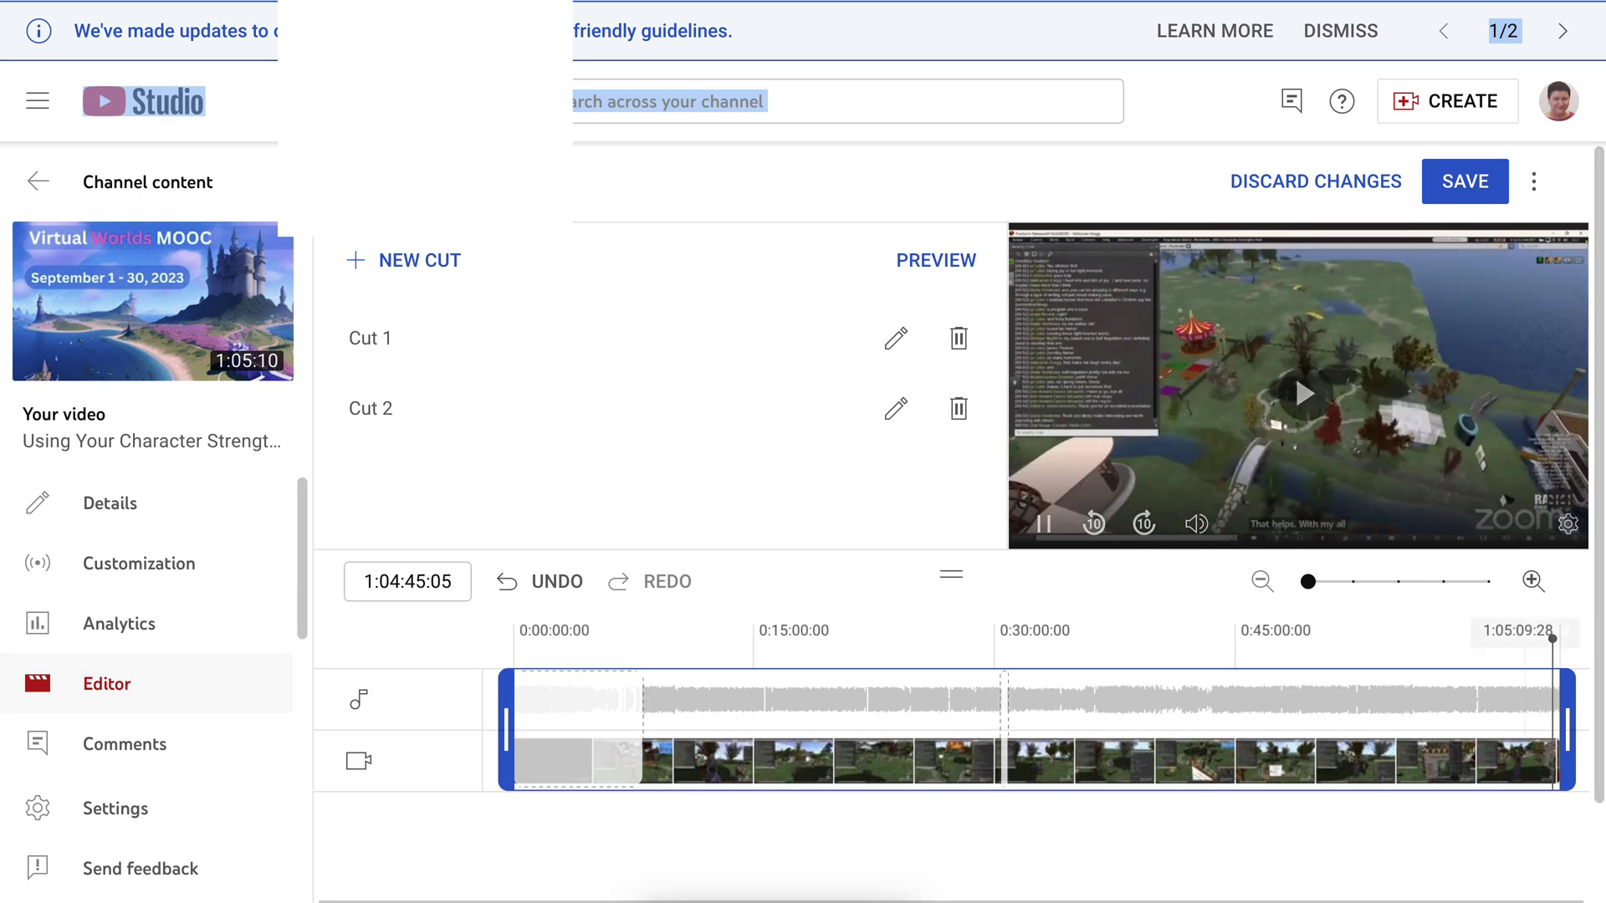
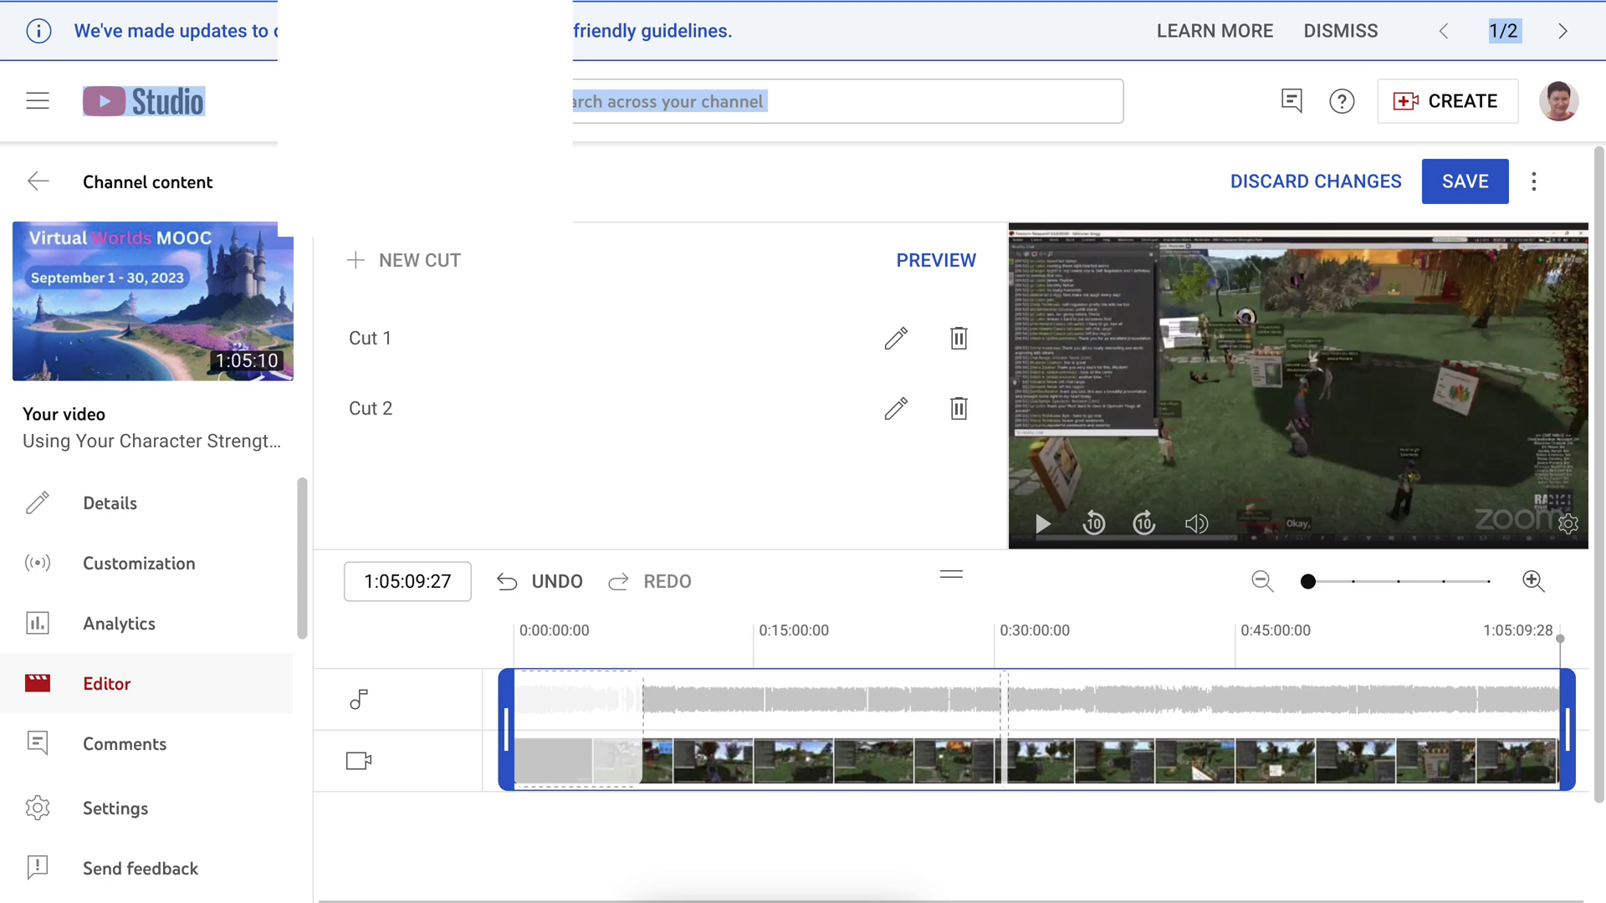
- Review the recording's final minute, settling the playhead at 1:04:47:20
{"action": "left_click_drag", "start_coordinate": [1559, 640], "coordinate": [1552, 641]}
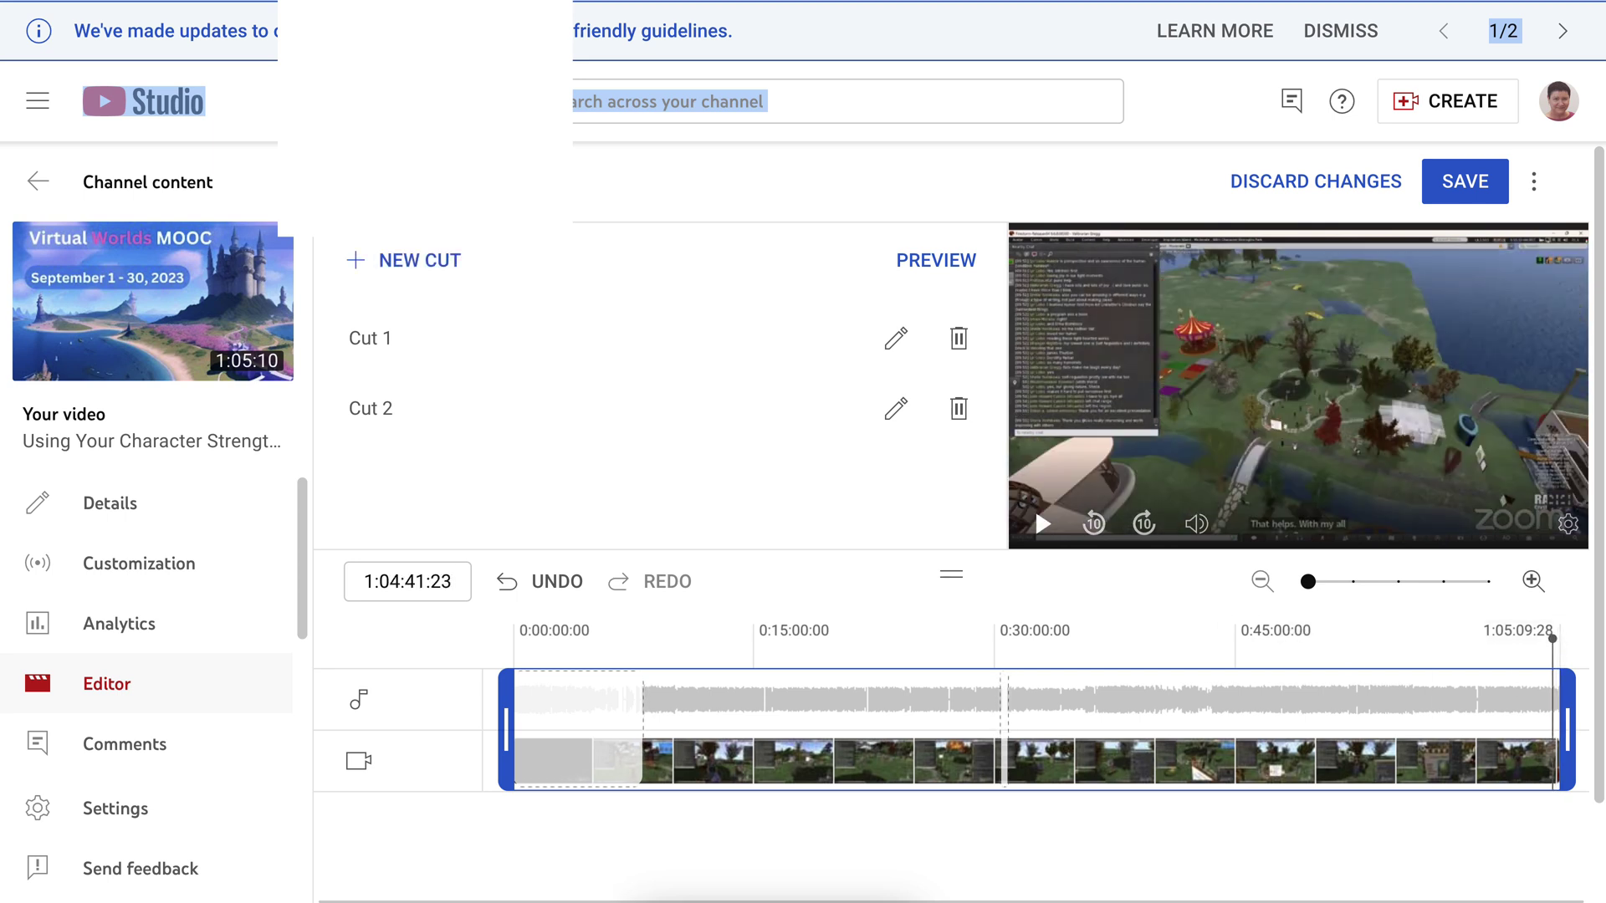
{"action": "left_click", "coordinate": [1041, 524]}
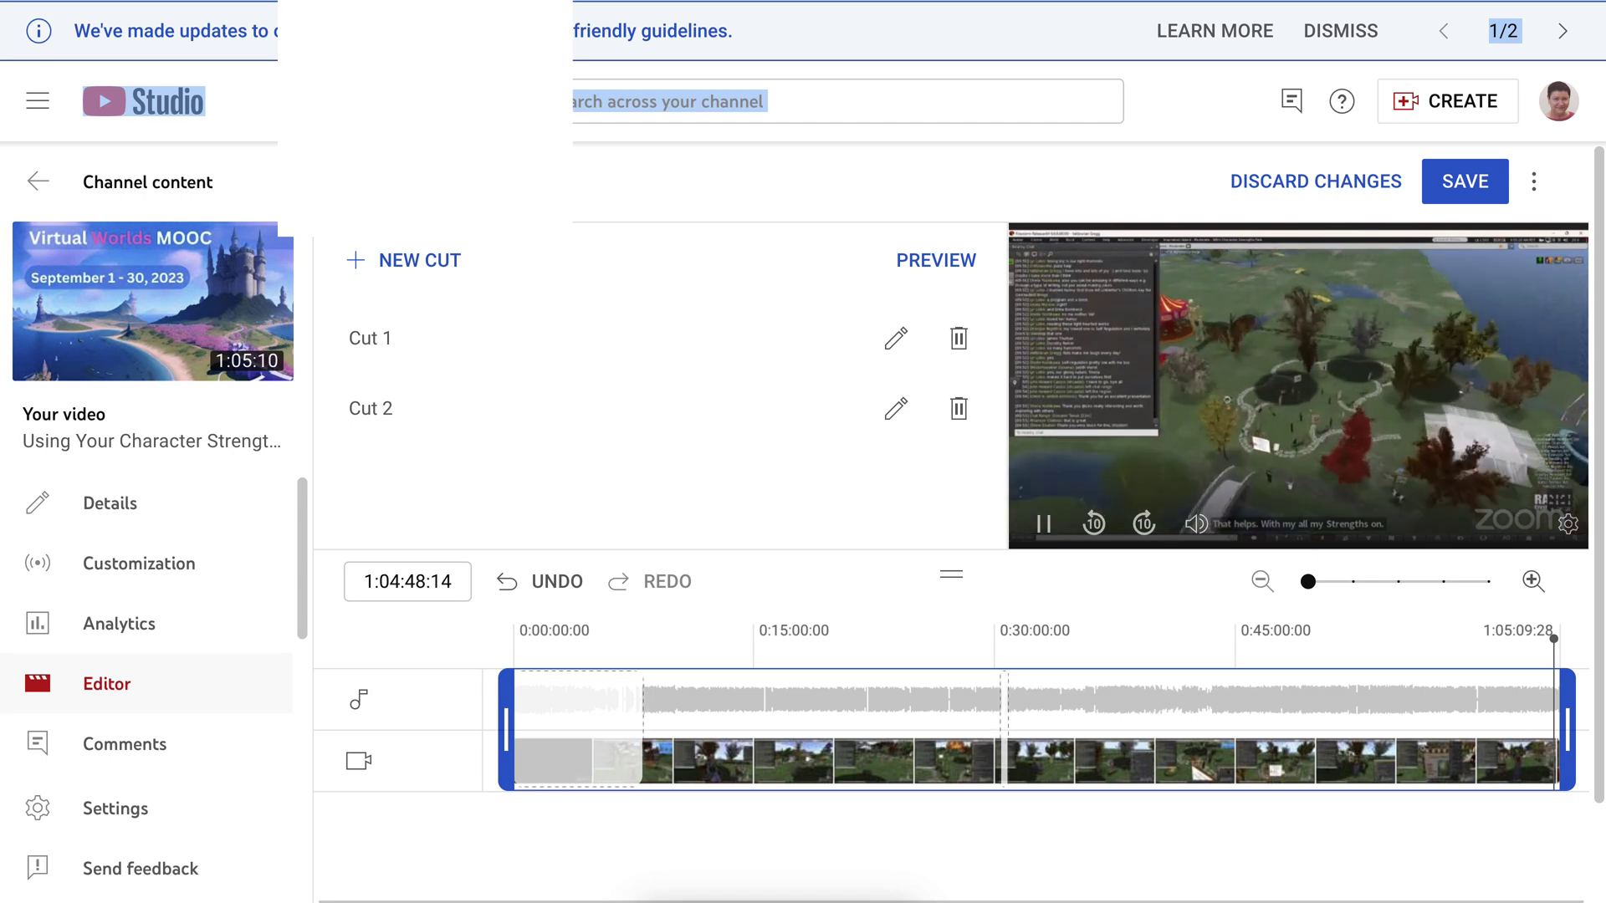
{"action": "key", "text": "j"}
{"action": "key", "text": "j"}
{"action": "key", "text": "j"}
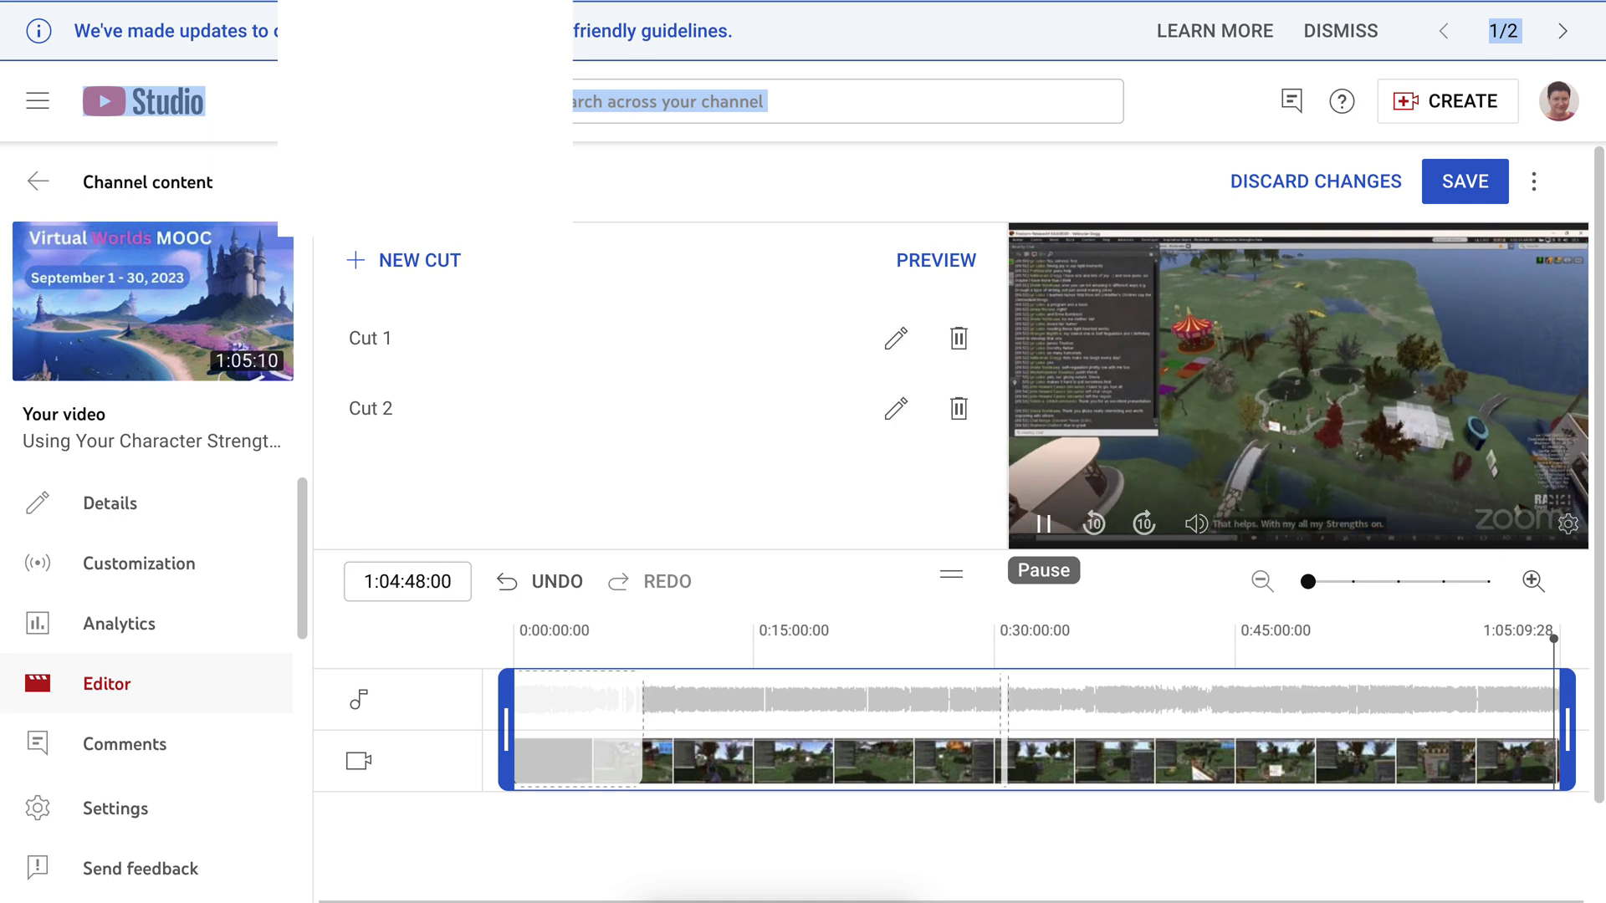
{"action": "left_click_drag", "start_coordinate": [1553, 639], "coordinate": [1520, 640]}
{"action": "left_click", "coordinate": [1041, 523]}
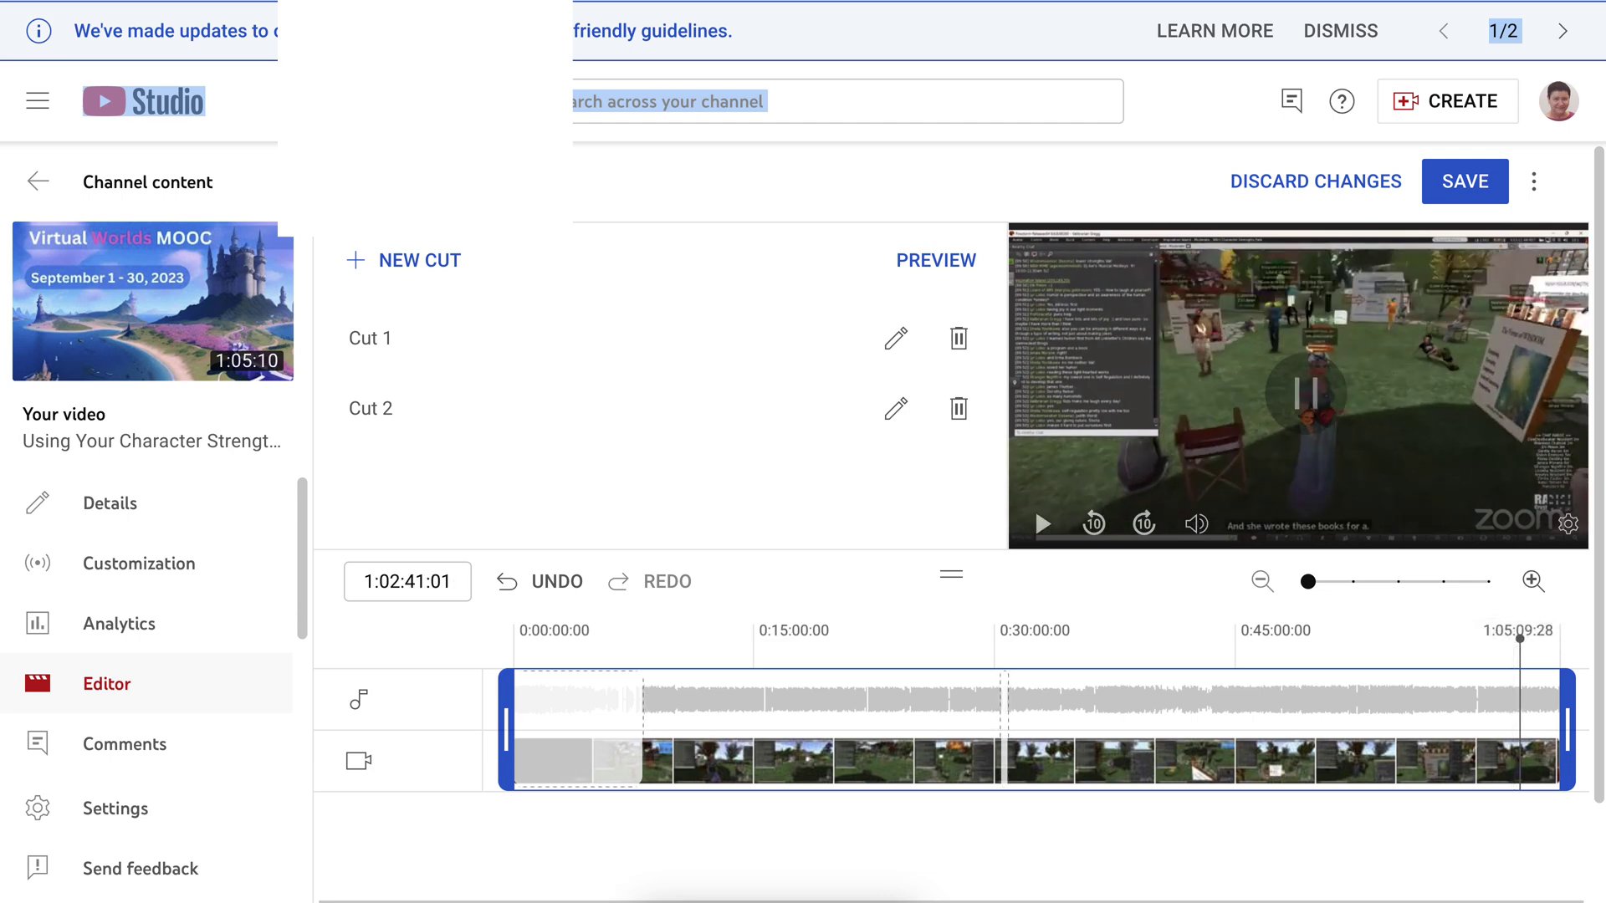
{"action": "left_click_drag", "start_coordinate": [1519, 640], "coordinate": [1539, 640]}
{"action": "left_click", "coordinate": [1041, 523]}
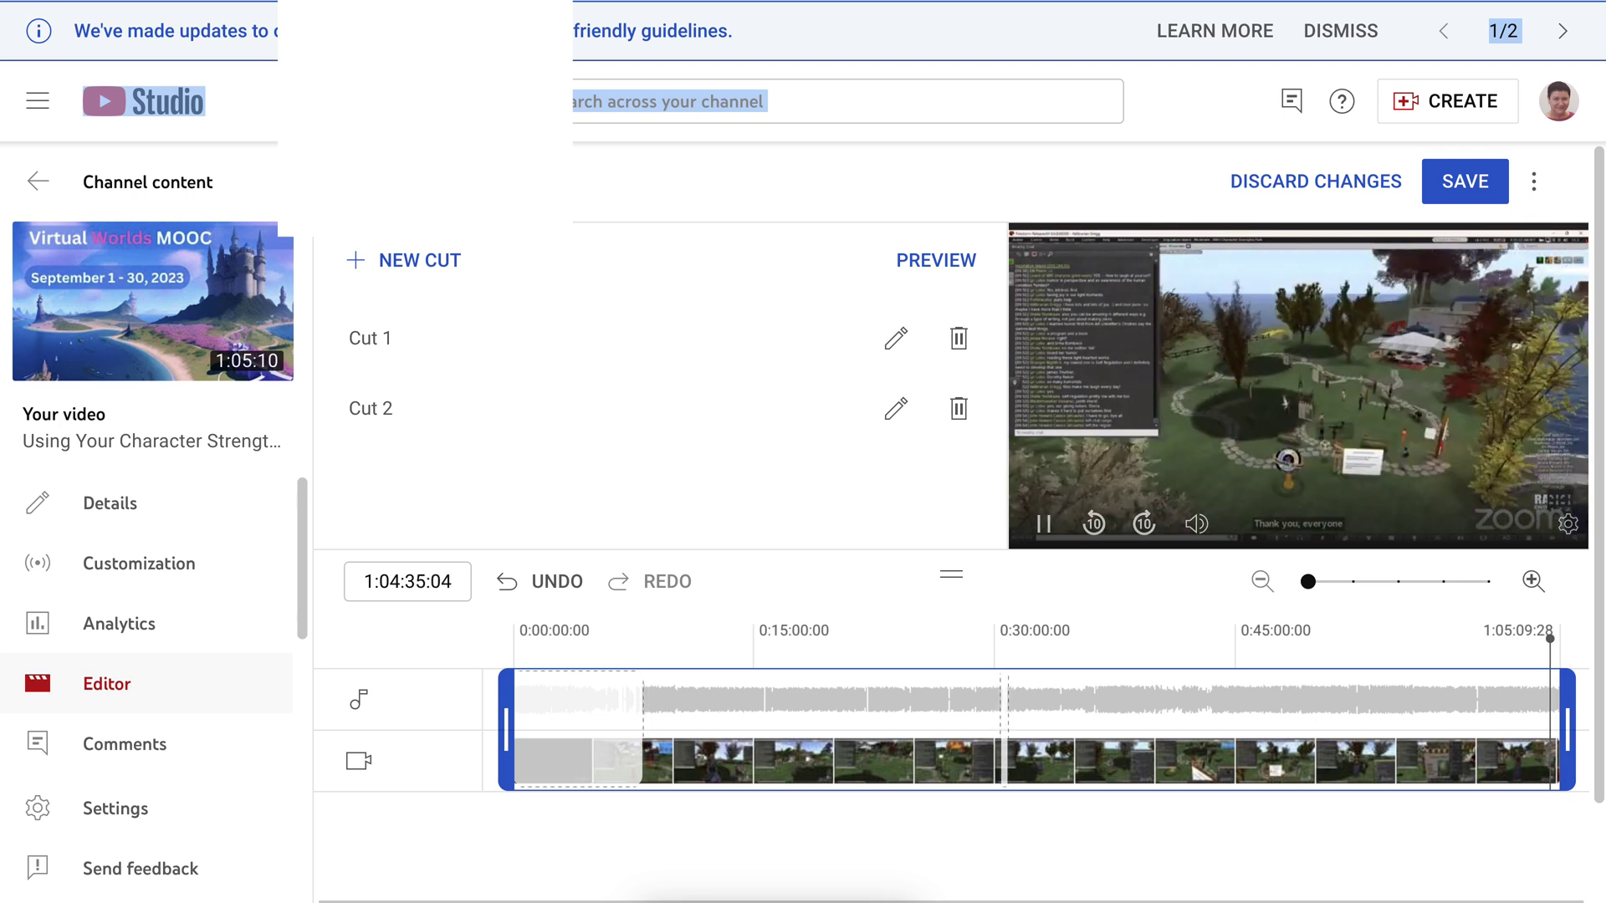
{"action": "left_click", "coordinate": [1043, 523]}
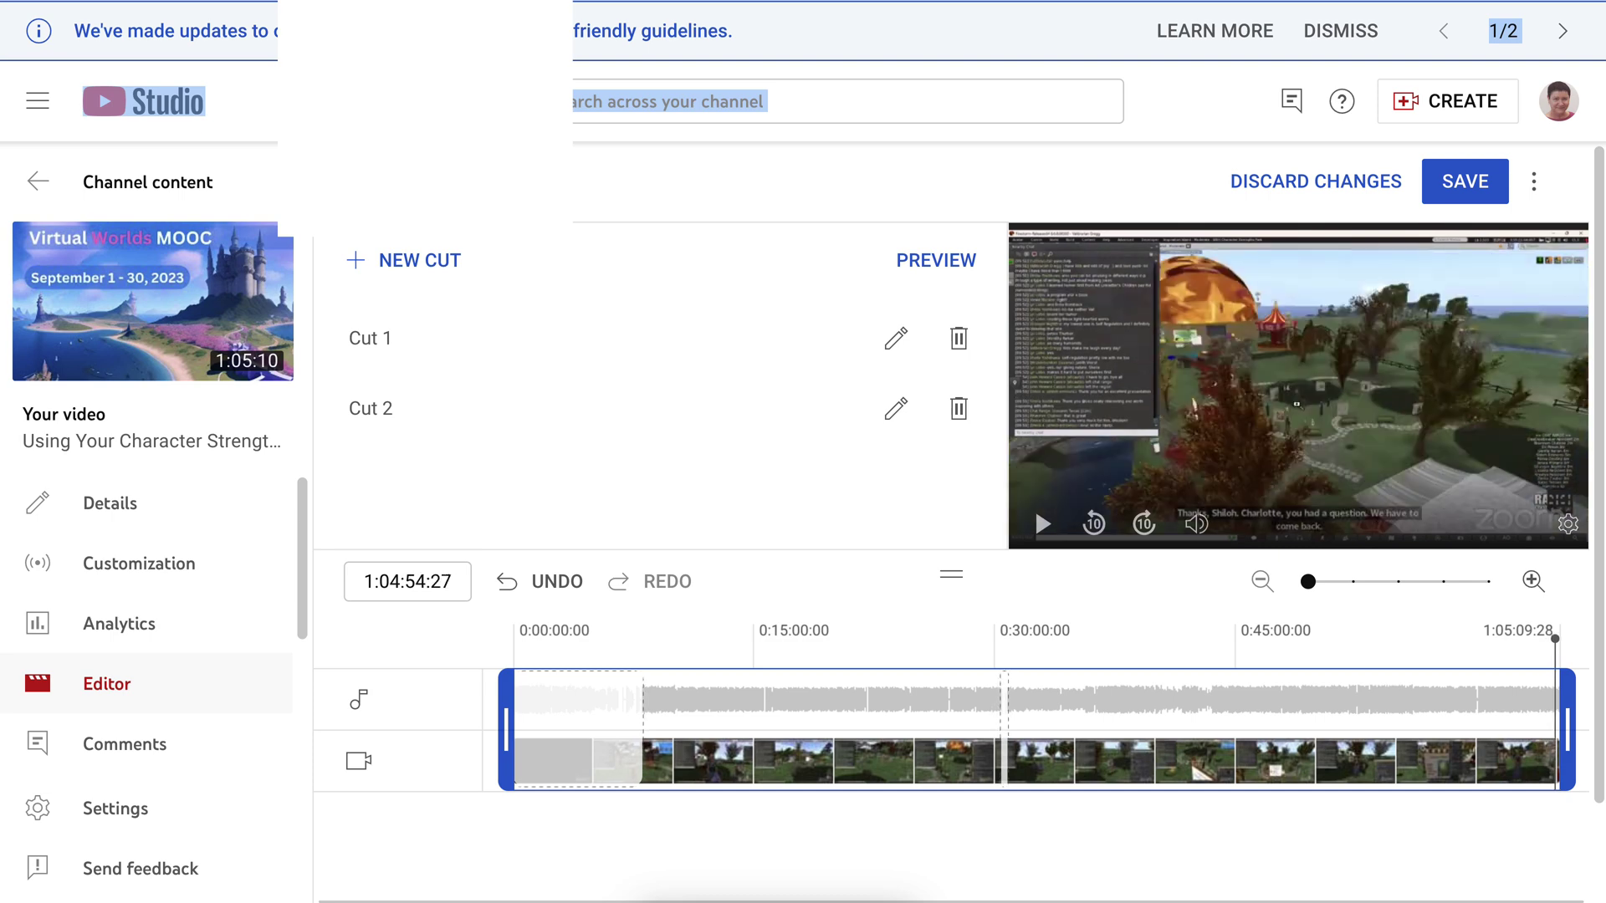
{"action": "left_click", "coordinate": [1042, 523]}
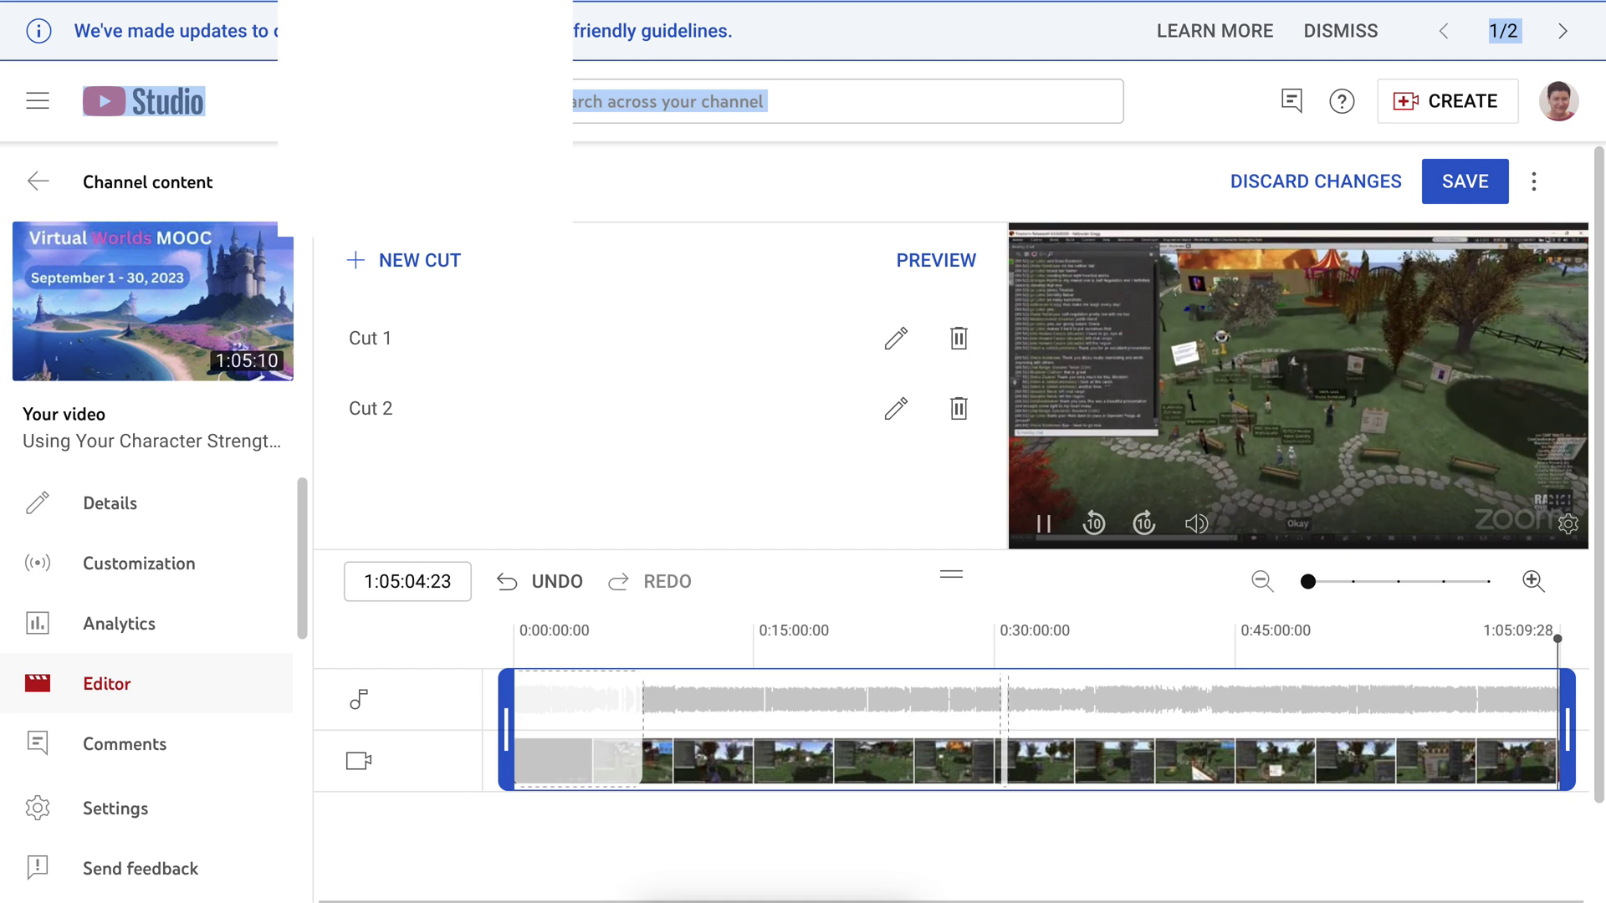
{"action": "left_click", "coordinate": [1043, 524]}
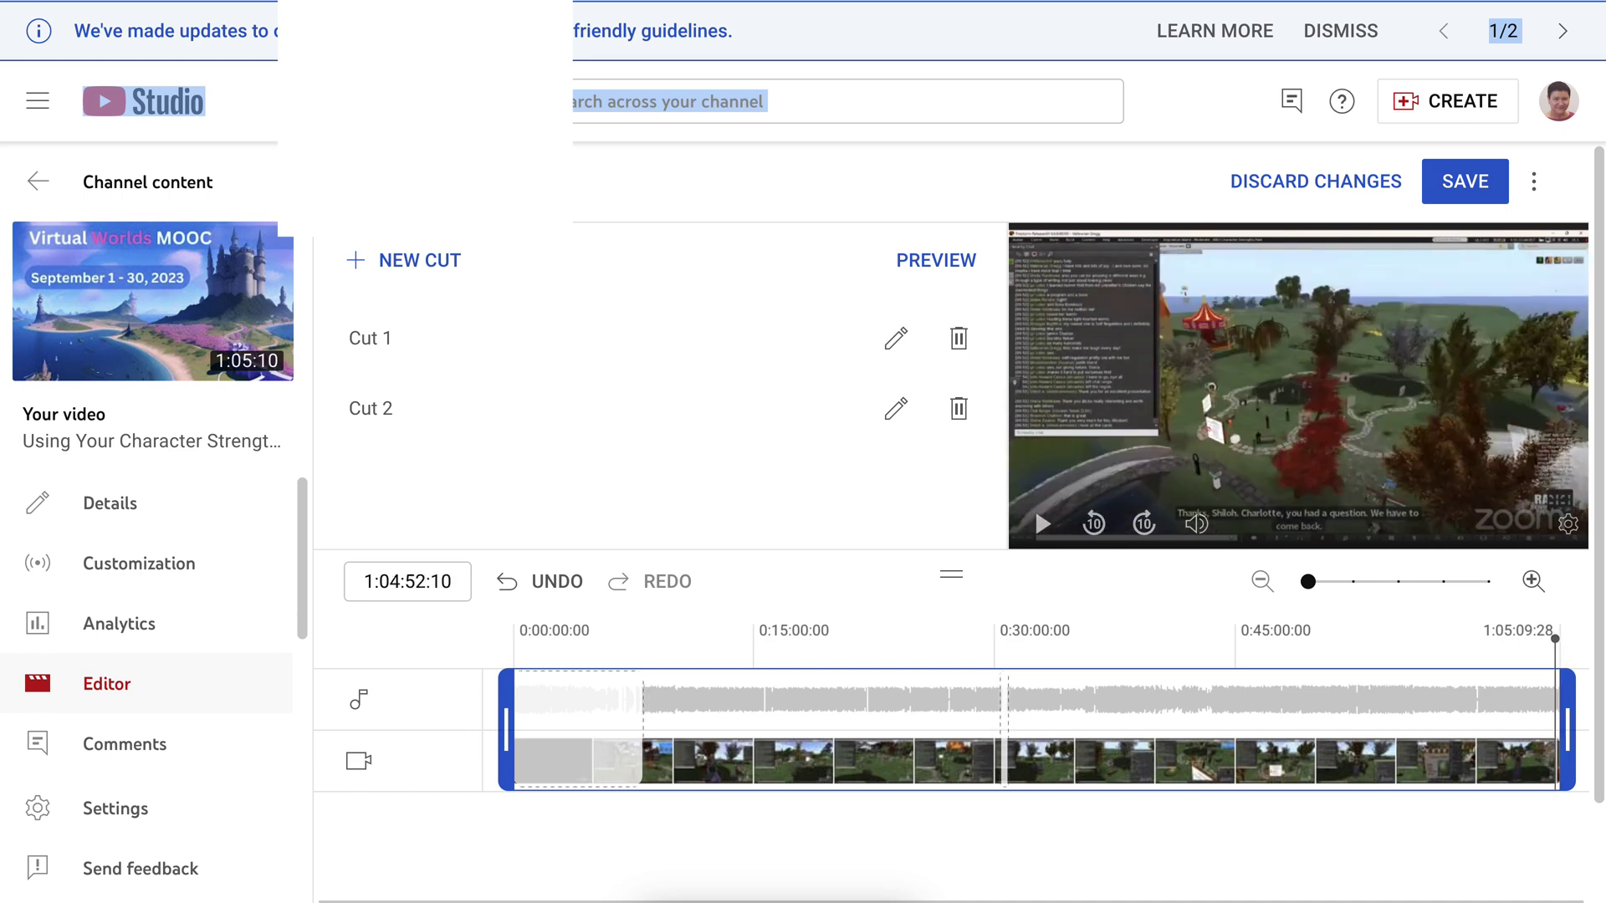
{"action": "left_click_drag", "start_coordinate": [1554, 641], "coordinate": [1552, 641]}
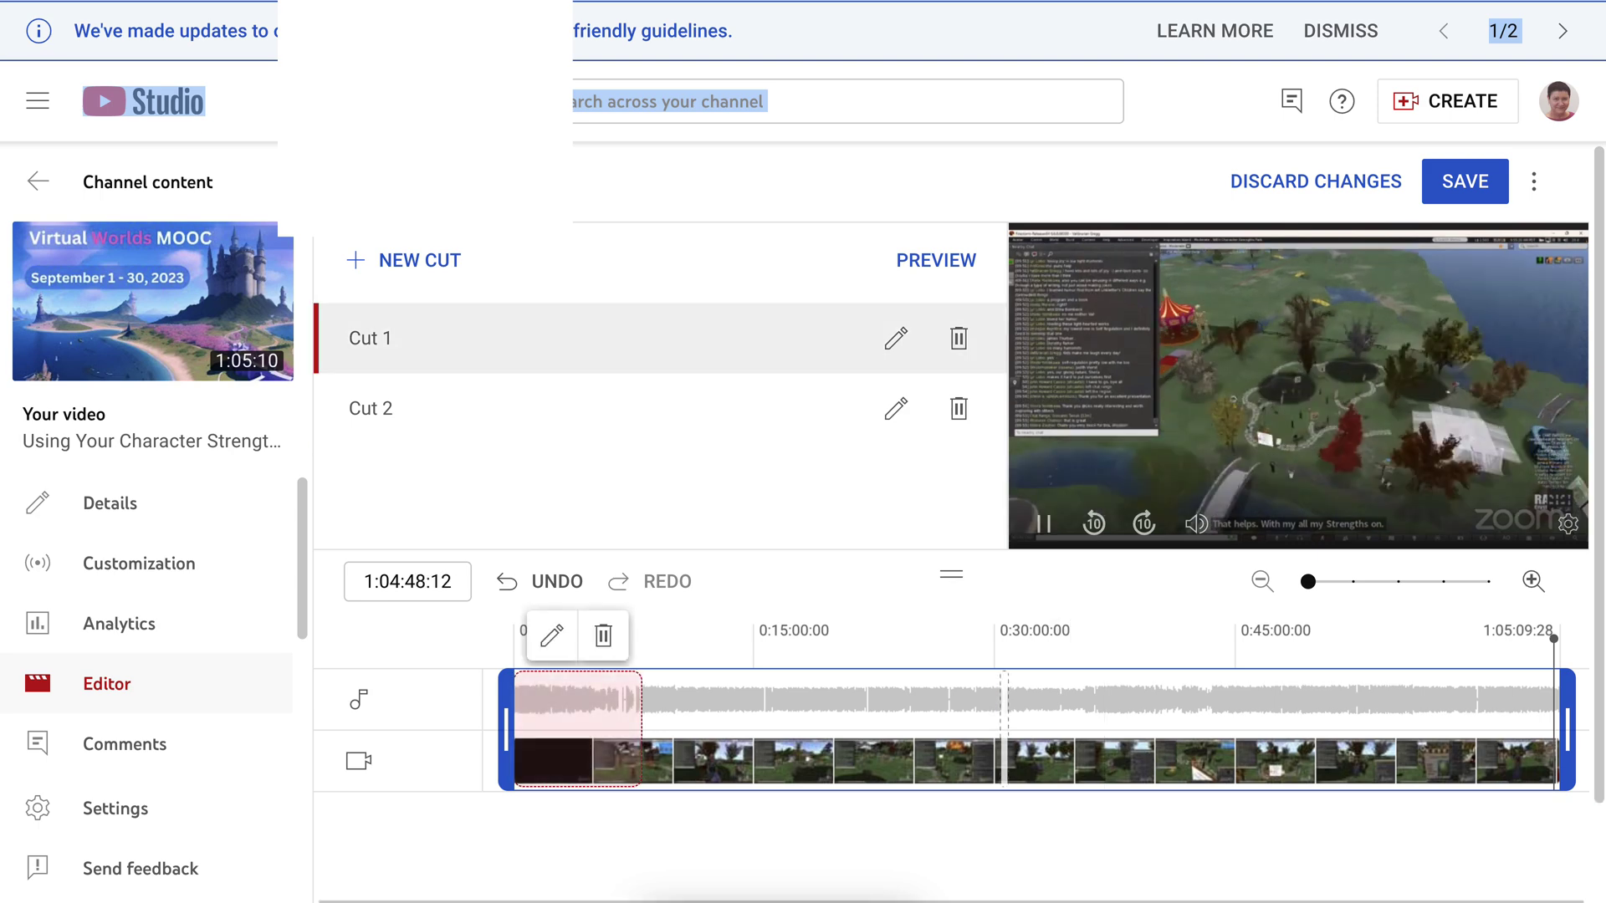
- Start a third cut beginning at 1:04:34:27 and preview it
{"action": "left_click", "coordinate": [420, 260]}
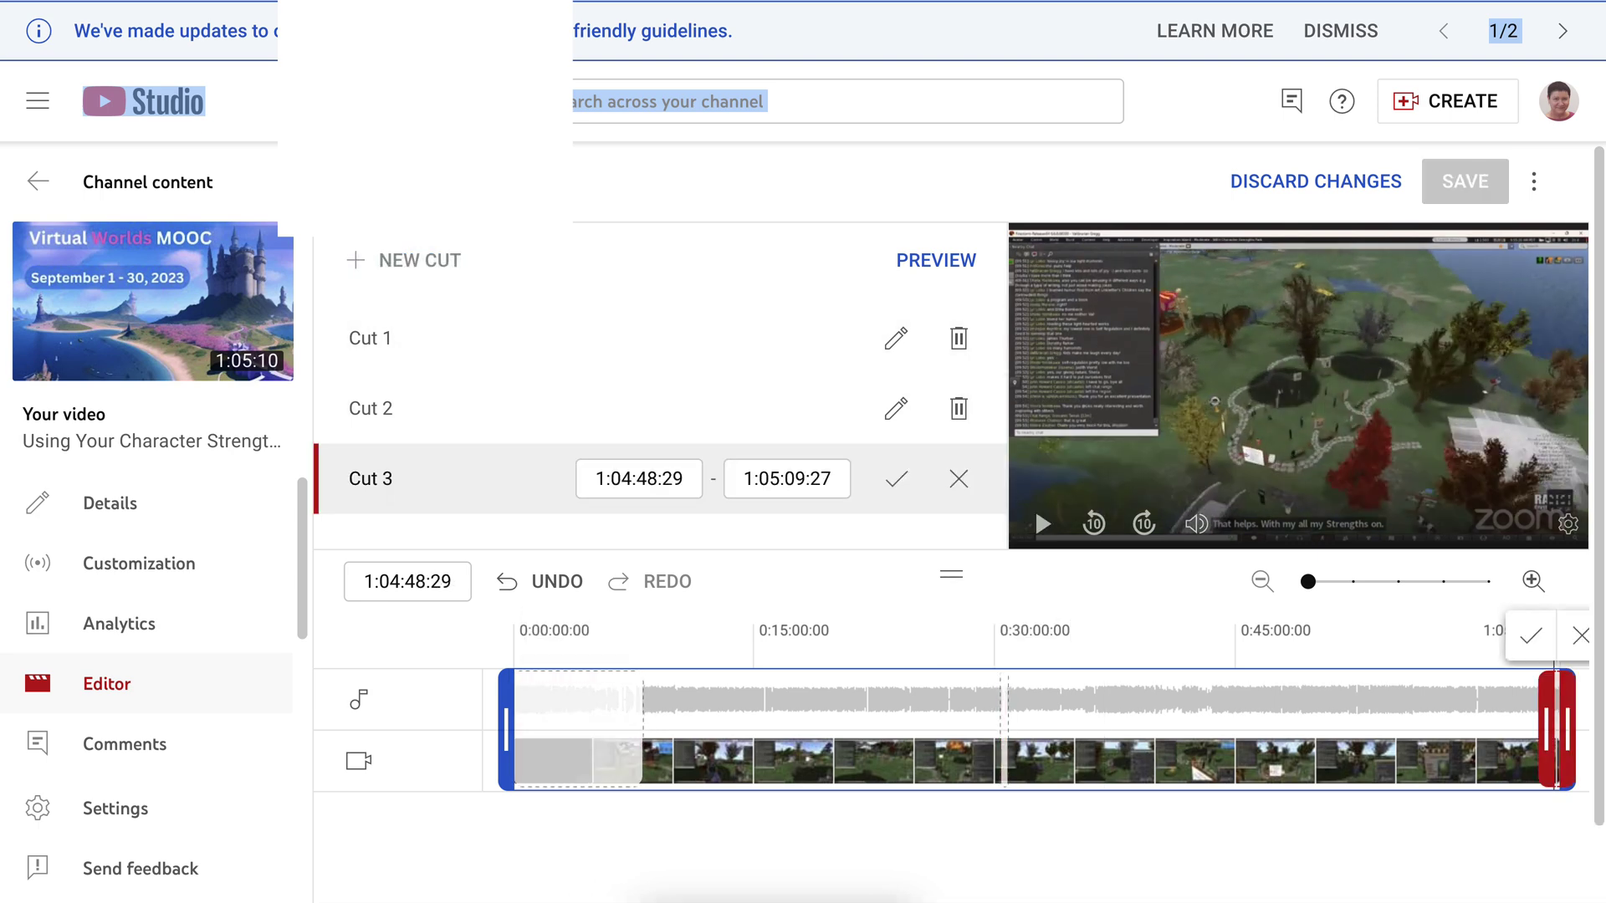
{"action": "left_click_drag", "start_coordinate": [1554, 727], "coordinate": [1551, 727]}
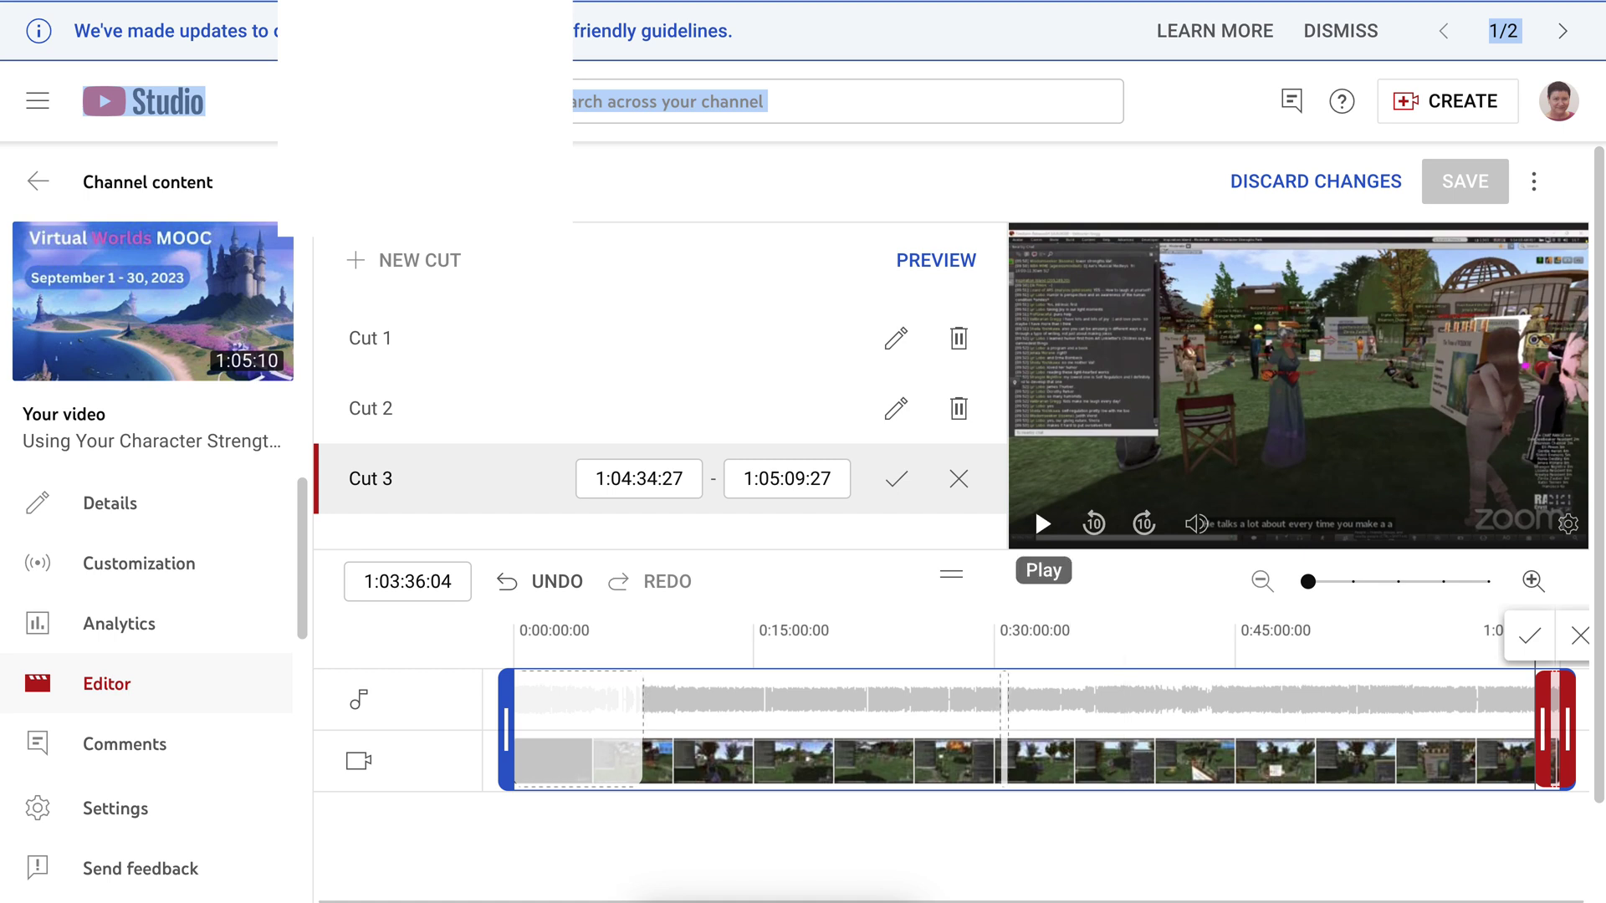
{"action": "left_click", "coordinate": [1043, 523]}
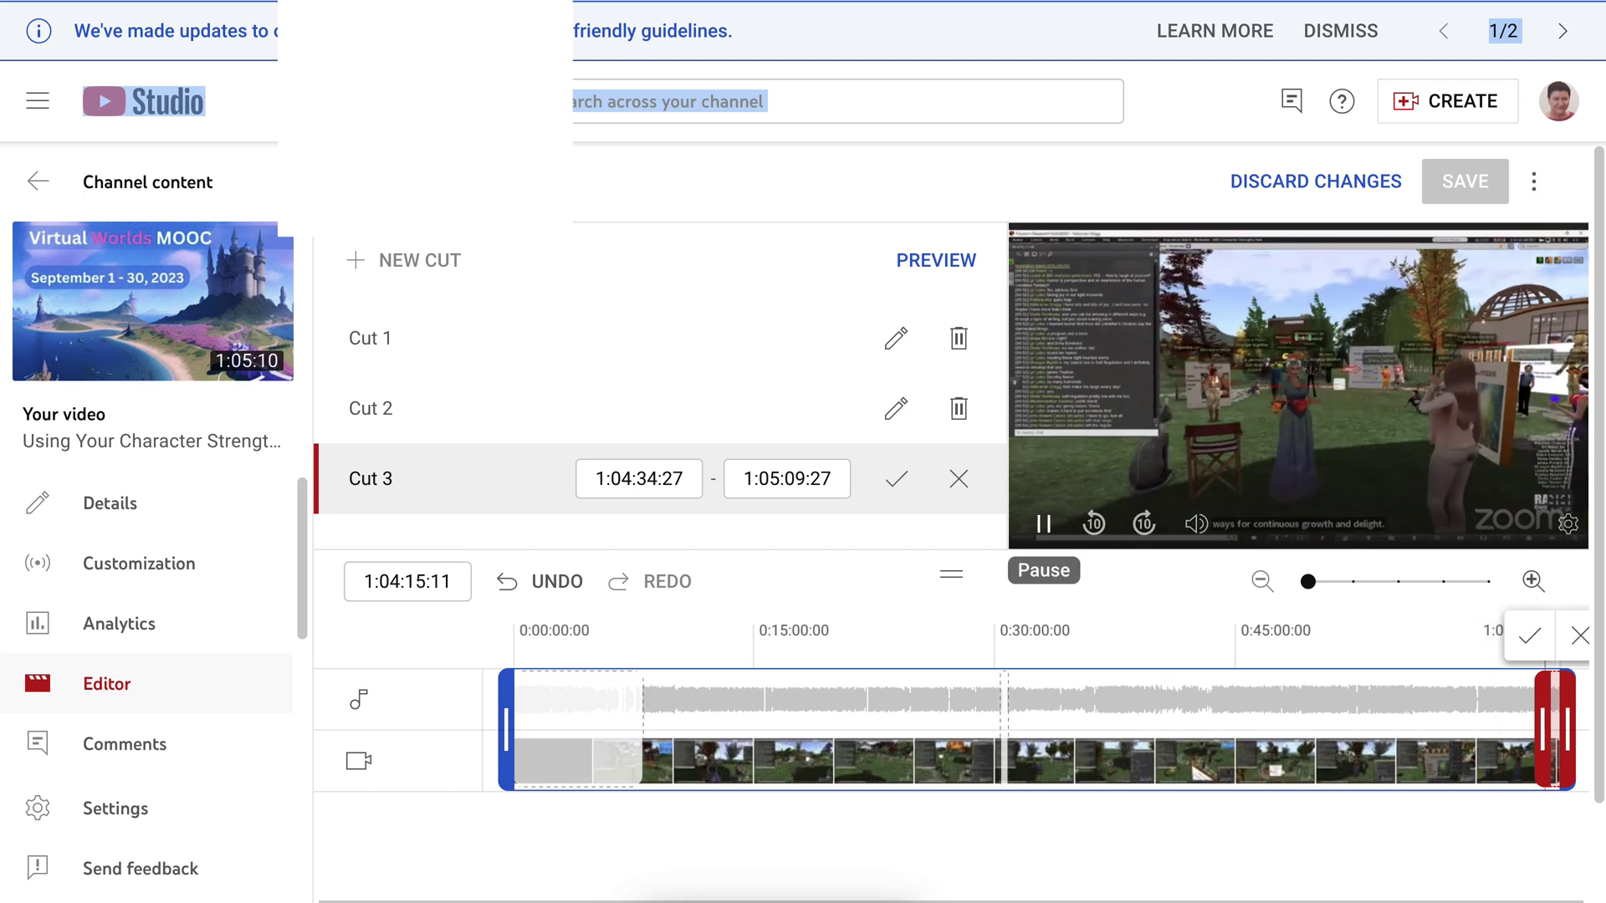
{"action": "left_click", "coordinate": [1042, 524]}
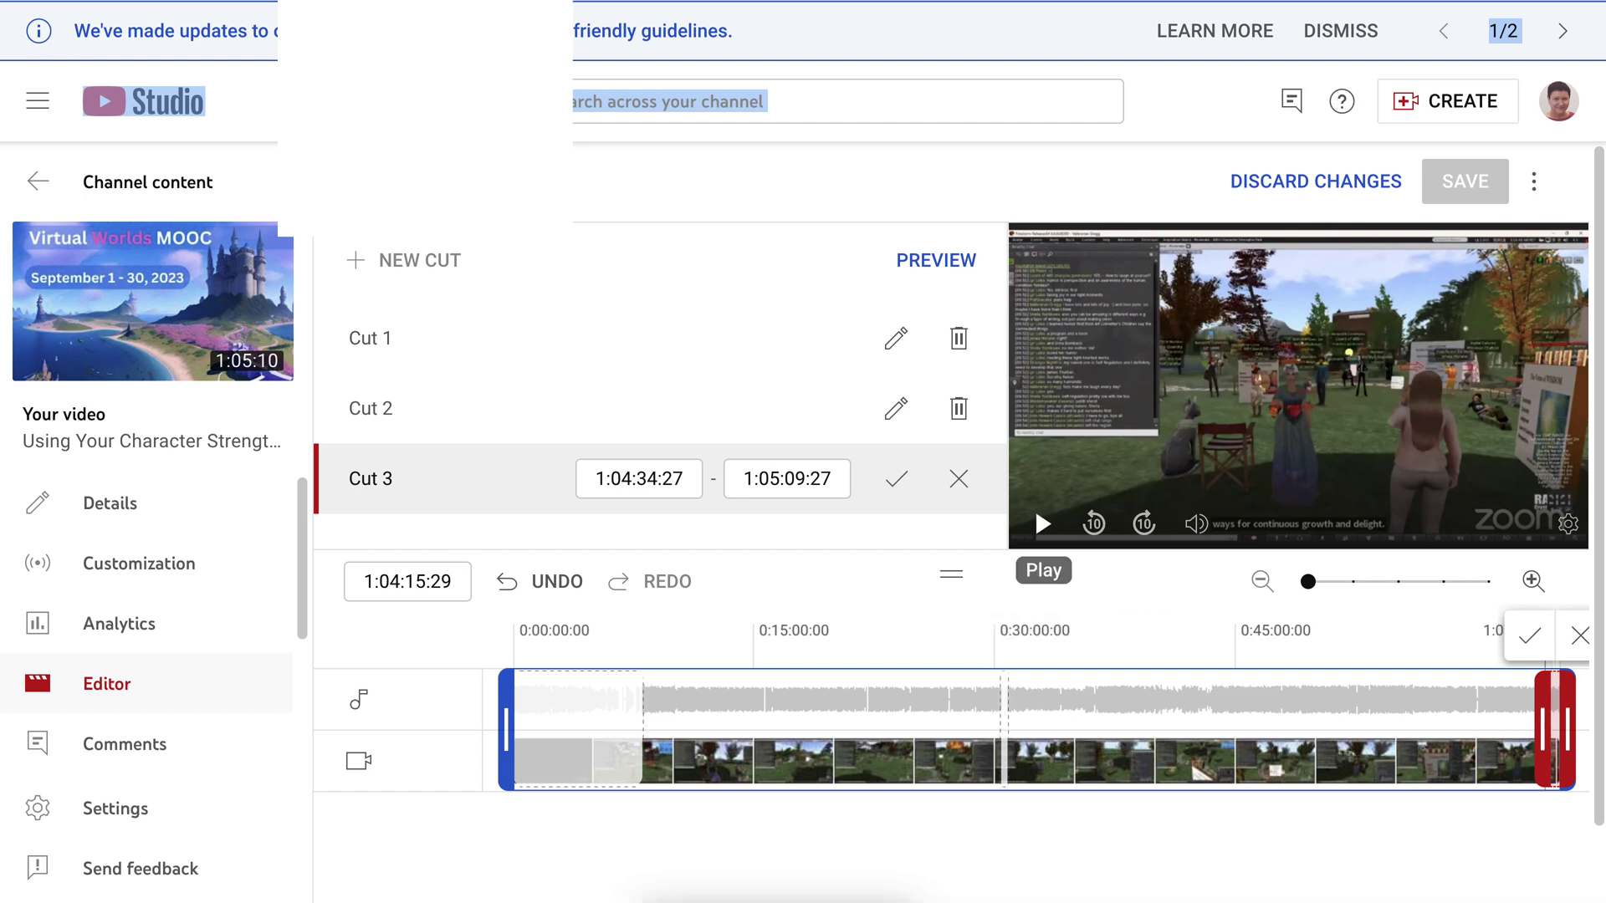
{"action": "left_click", "coordinate": [1042, 524]}
{"action": "left_click", "coordinate": [1042, 523]}
- Replay the last seconds, then collapse the cut to zero length at 1:05:09:27
{"action": "key", "text": "Left"}
{"action": "key", "text": "Left"}
{"action": "left_click", "coordinate": [1042, 524]}
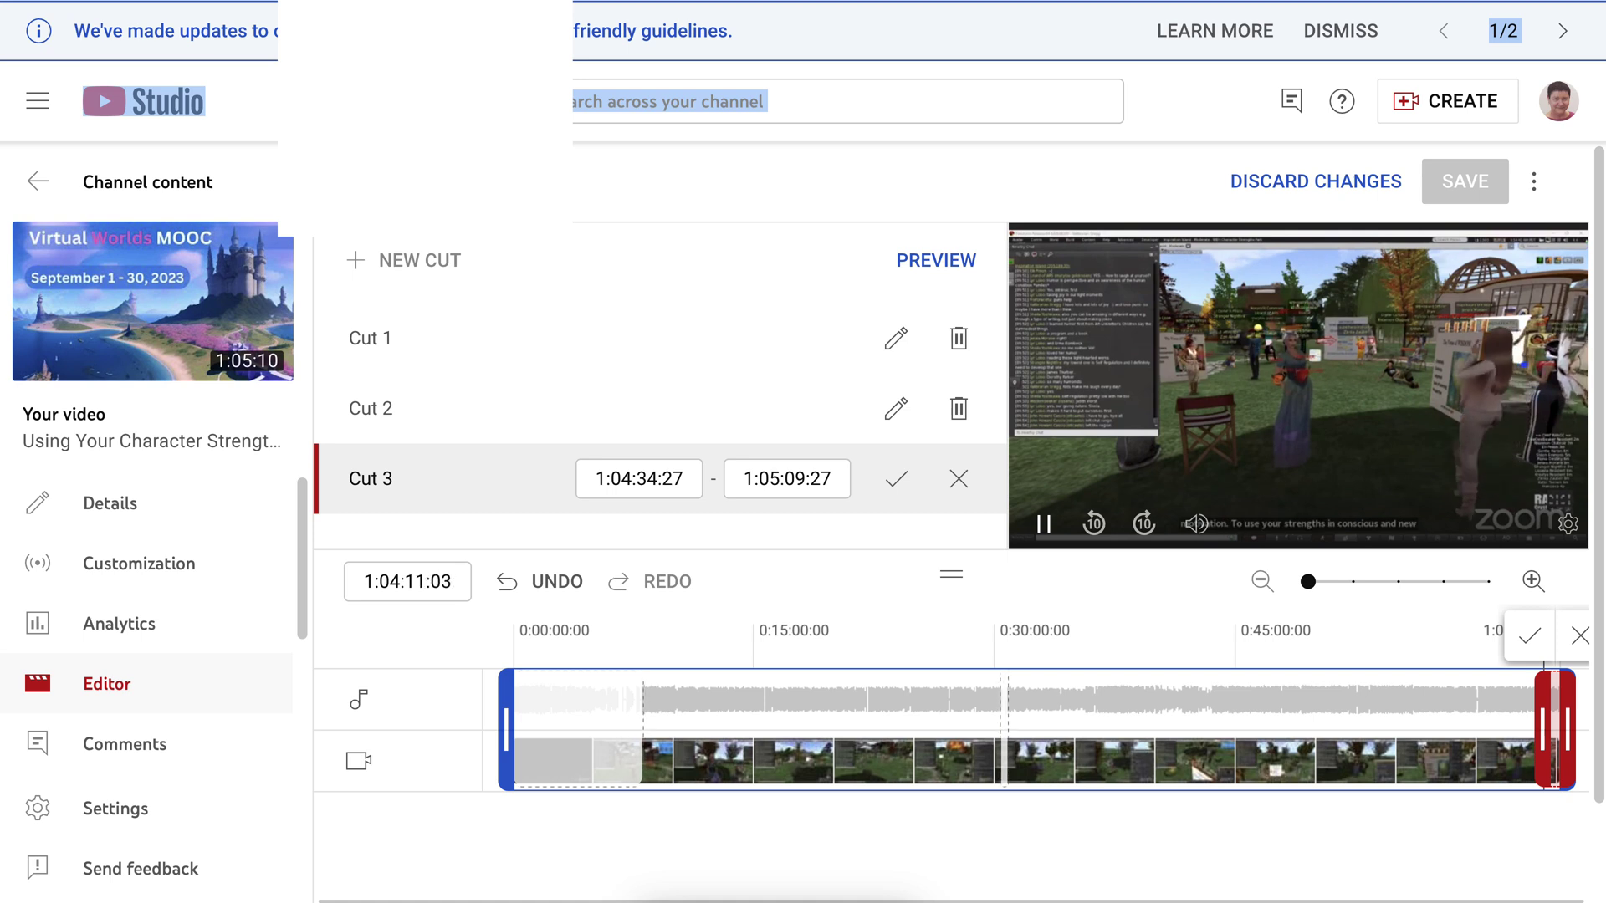
{"action": "key", "text": "space"}
{"action": "key", "text": "space"}
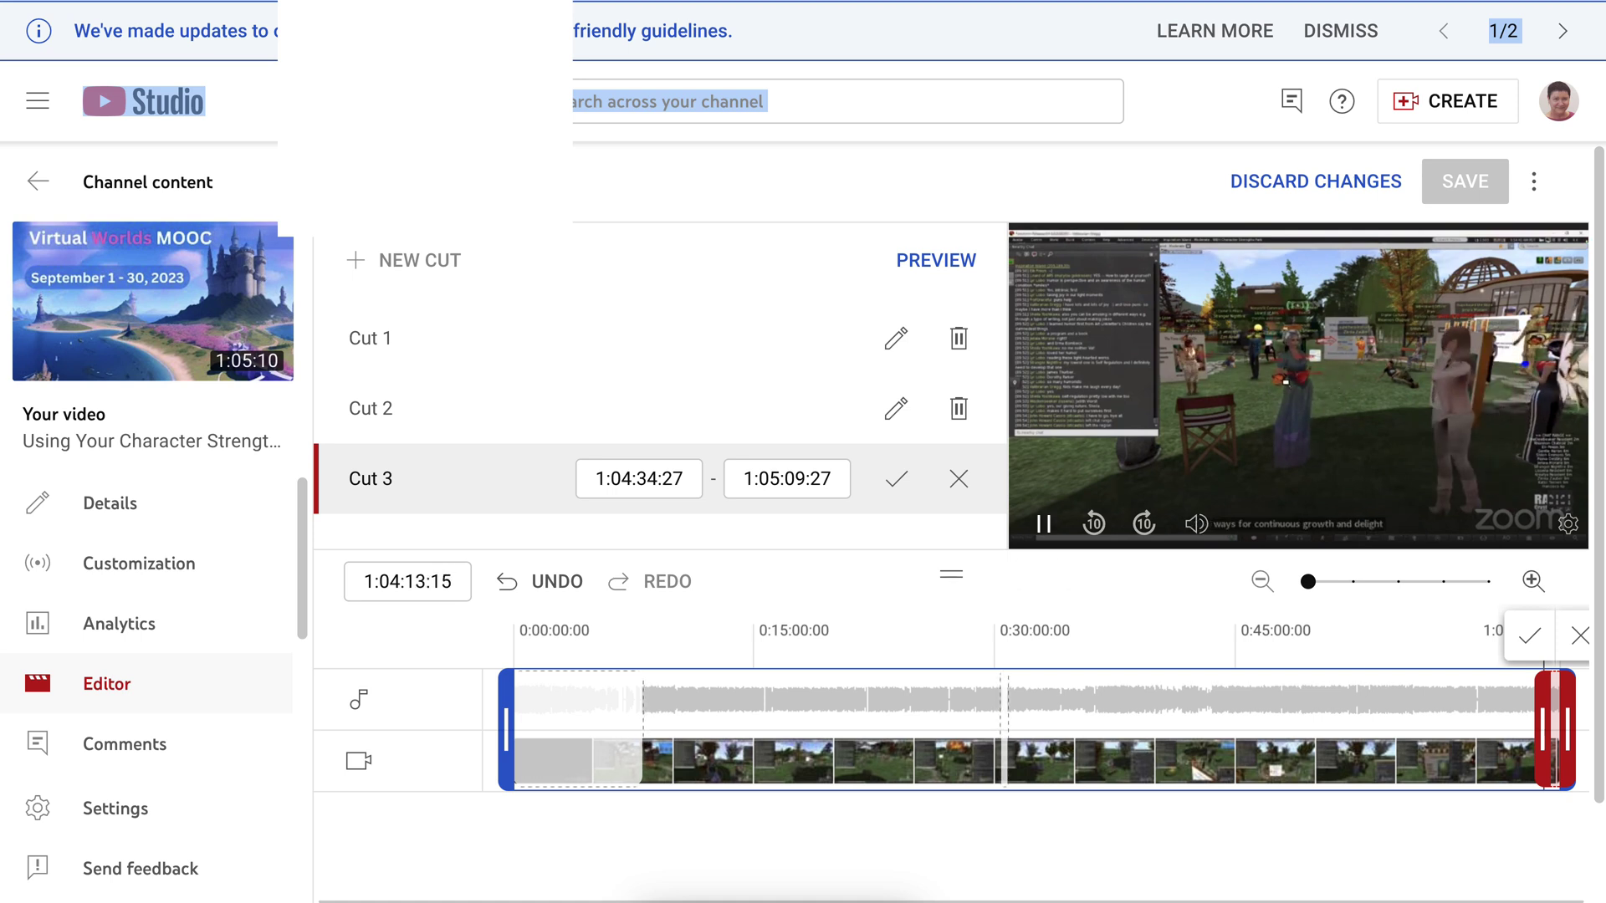
{"action": "key", "text": "space"}
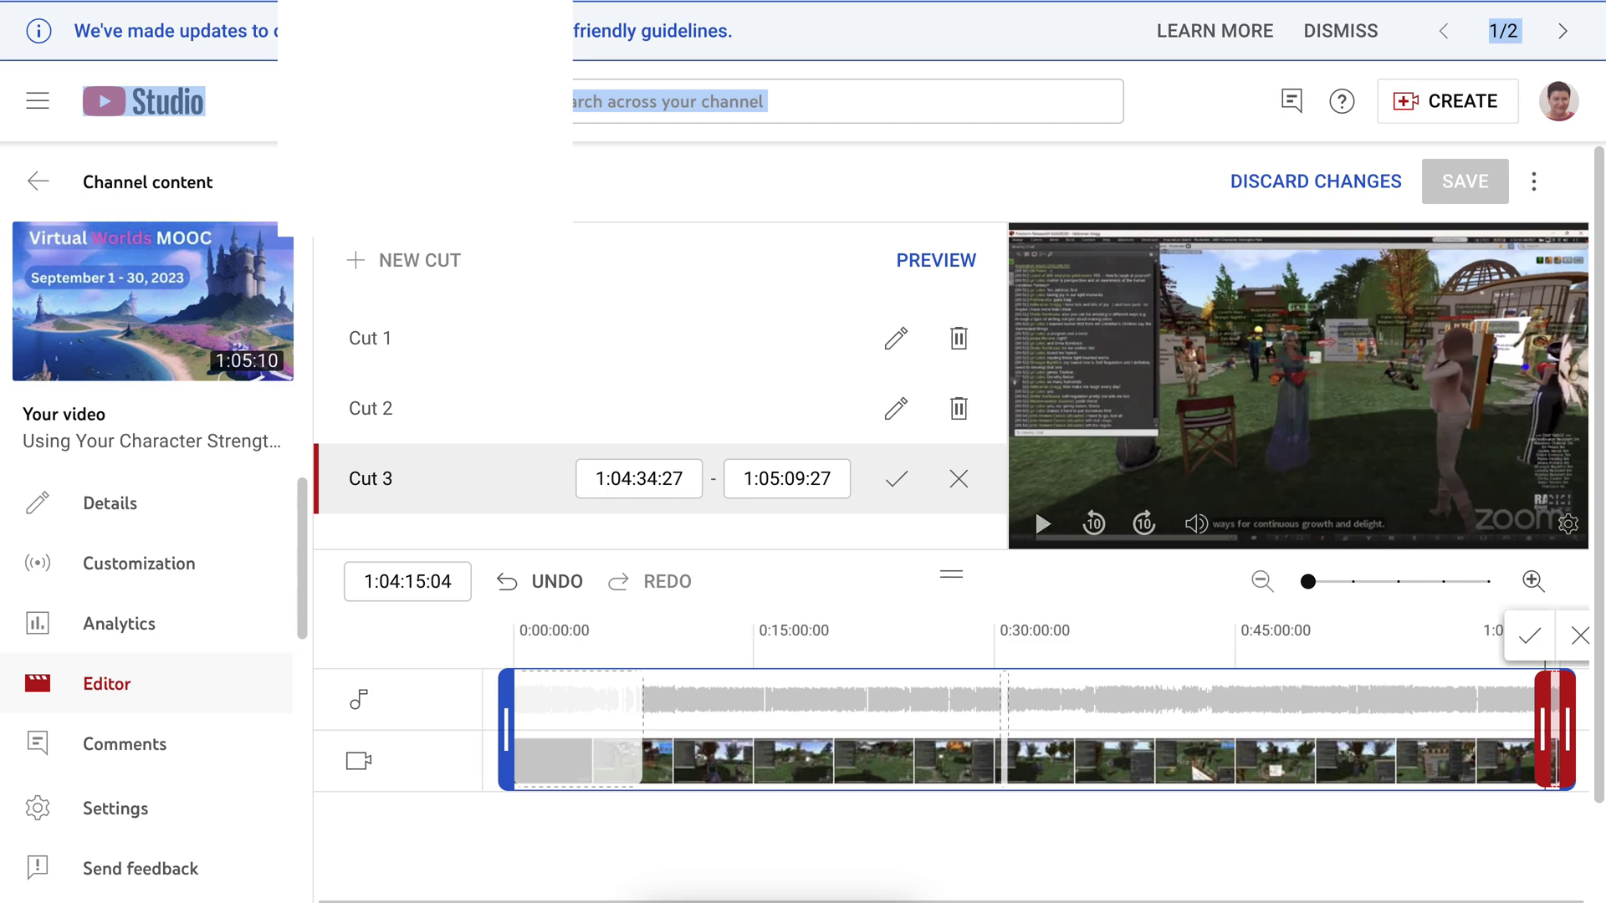
{"action": "left_click_drag", "start_coordinate": [1553, 728], "coordinate": [1543, 727]}
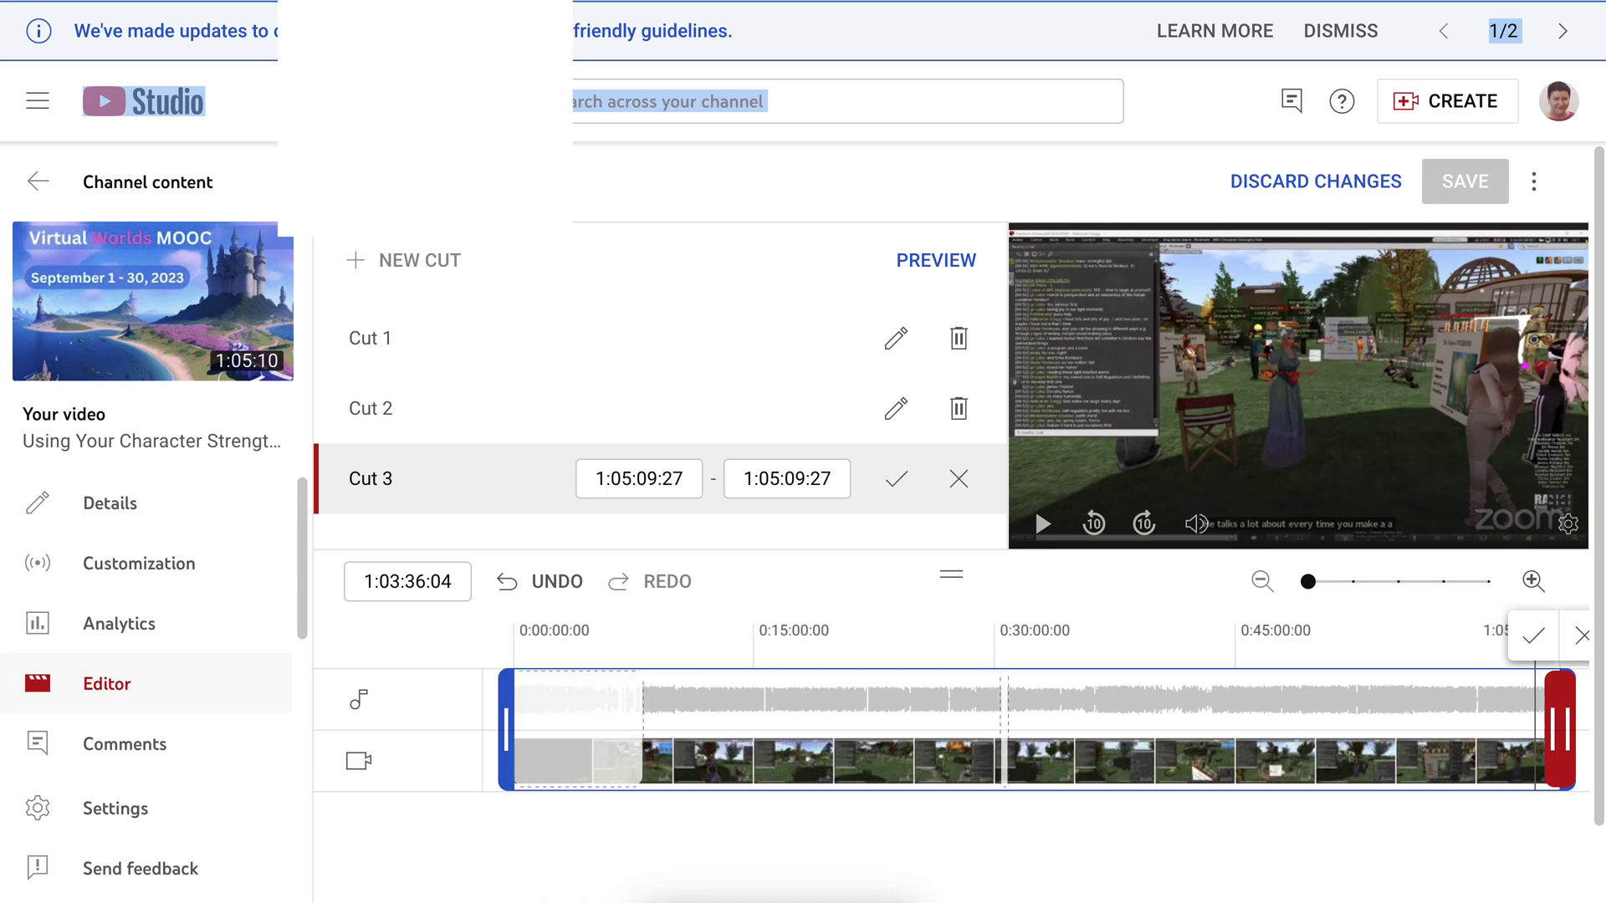
{"action": "left_click", "coordinate": [1581, 636]}
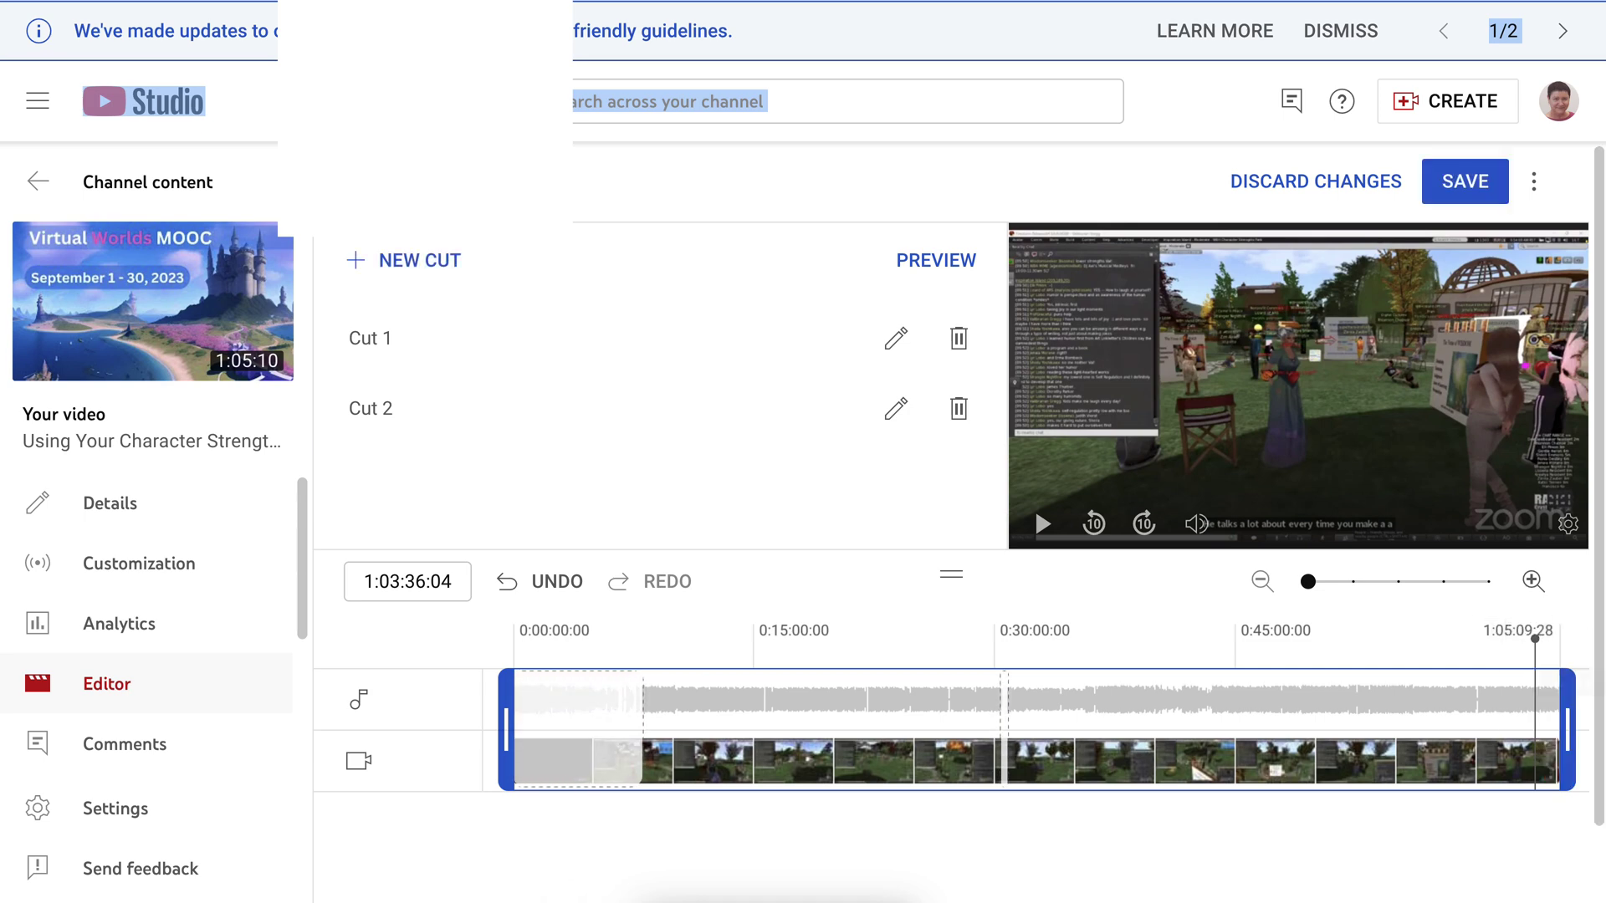
{"action": "left_click_drag", "start_coordinate": [1551, 632], "coordinate": [1548, 636]}
{"action": "key", "text": "space"}
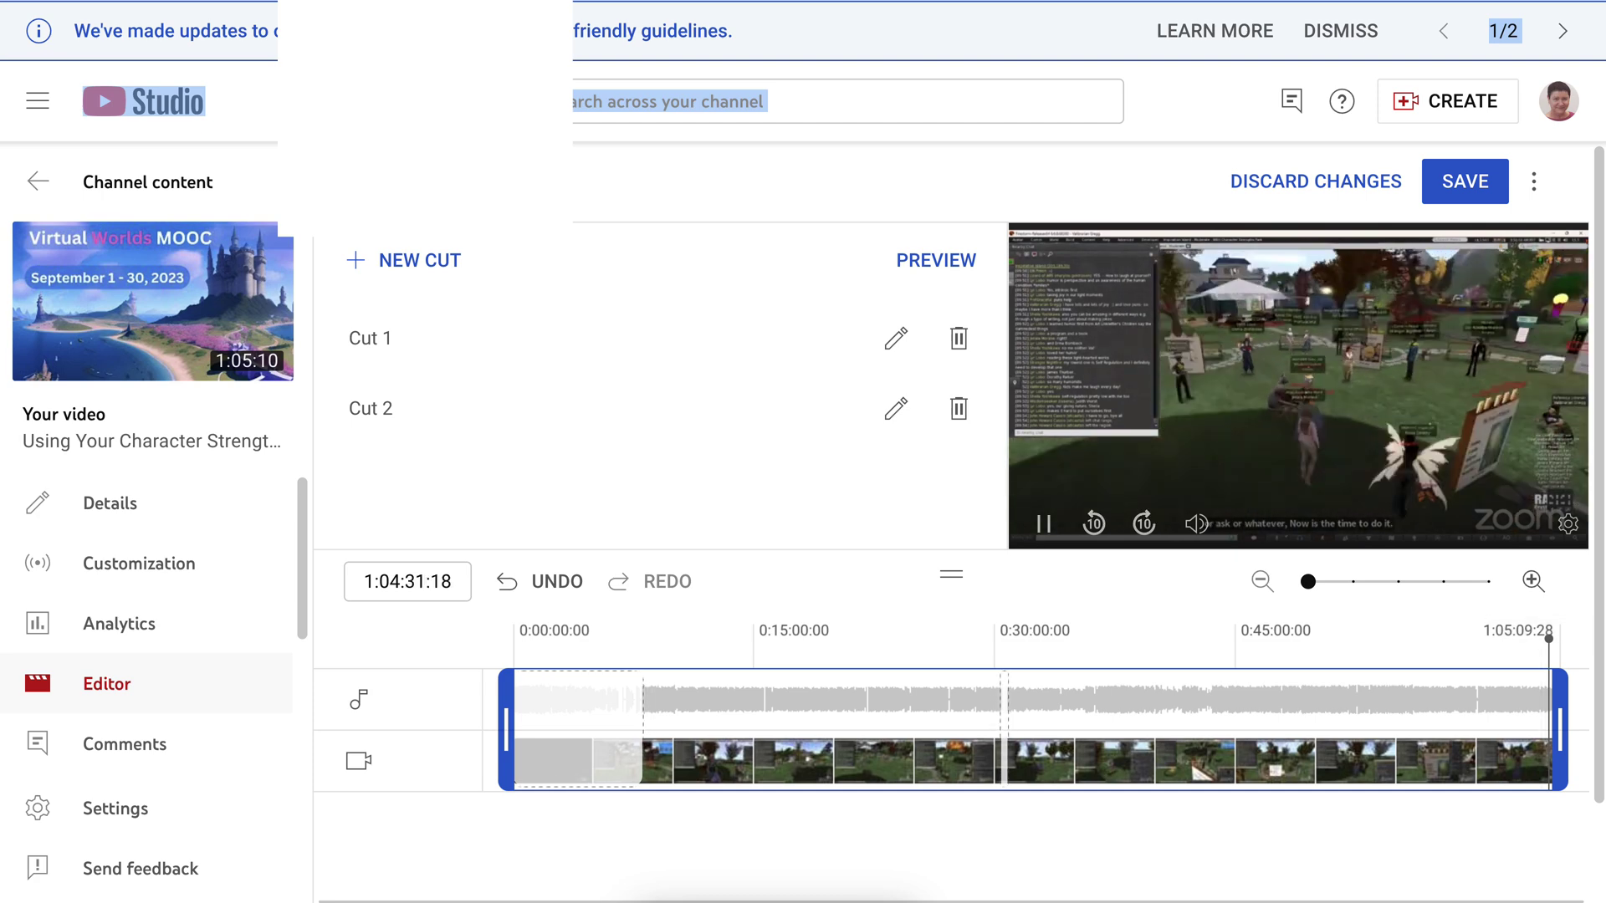
{"action": "left_click_drag", "start_coordinate": [1548, 636], "coordinate": [1542, 637]}
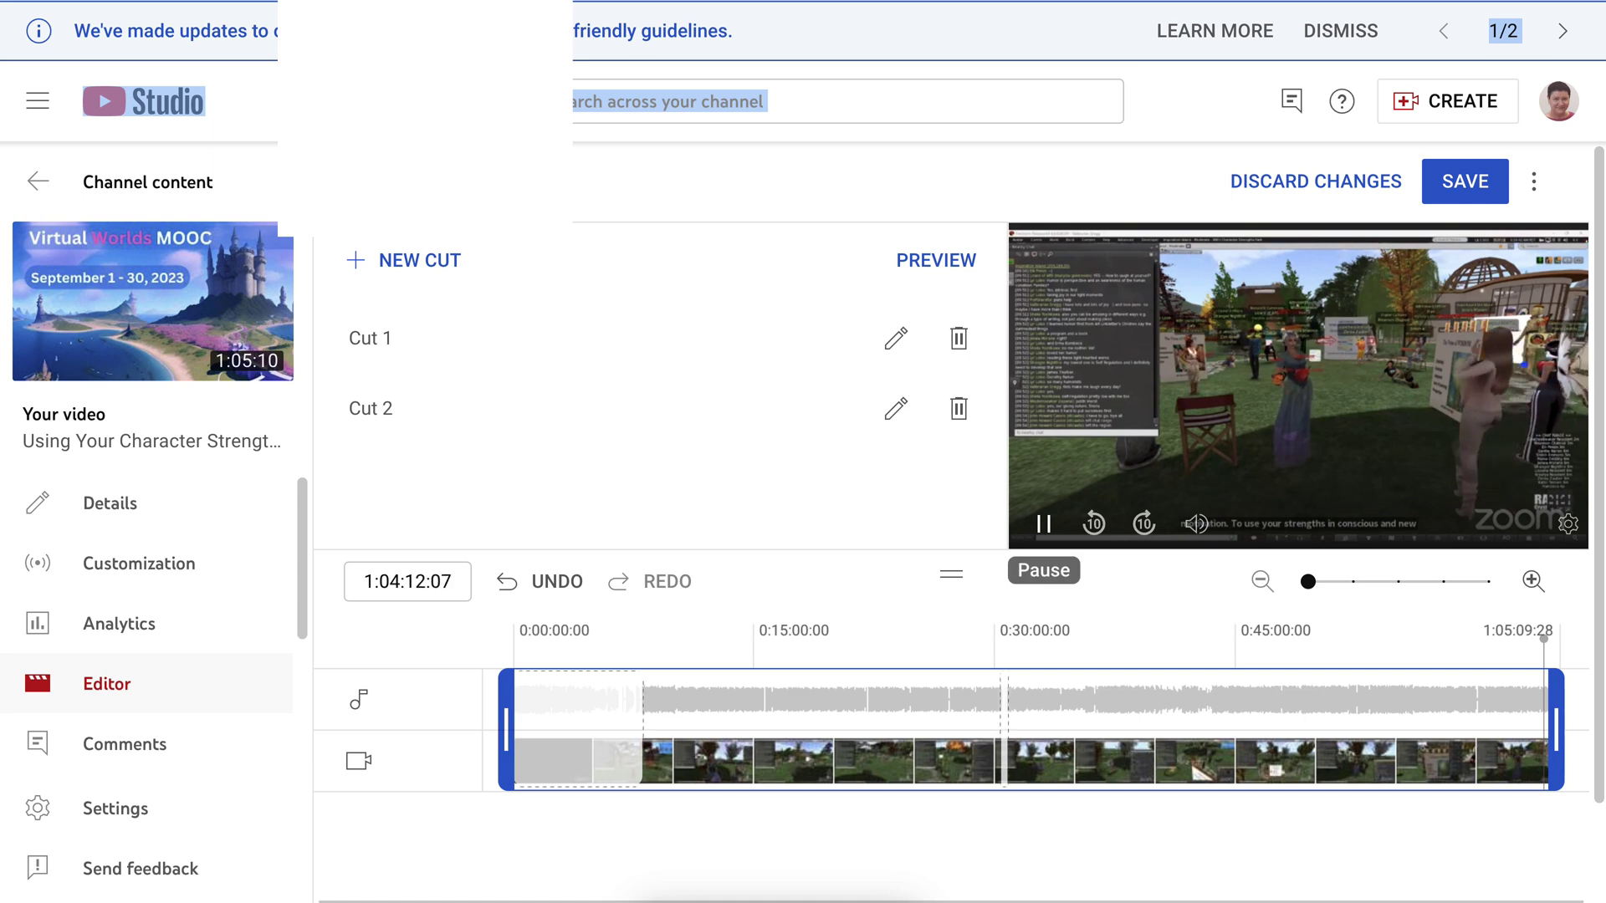
{"action": "left_click", "coordinate": [1043, 524]}
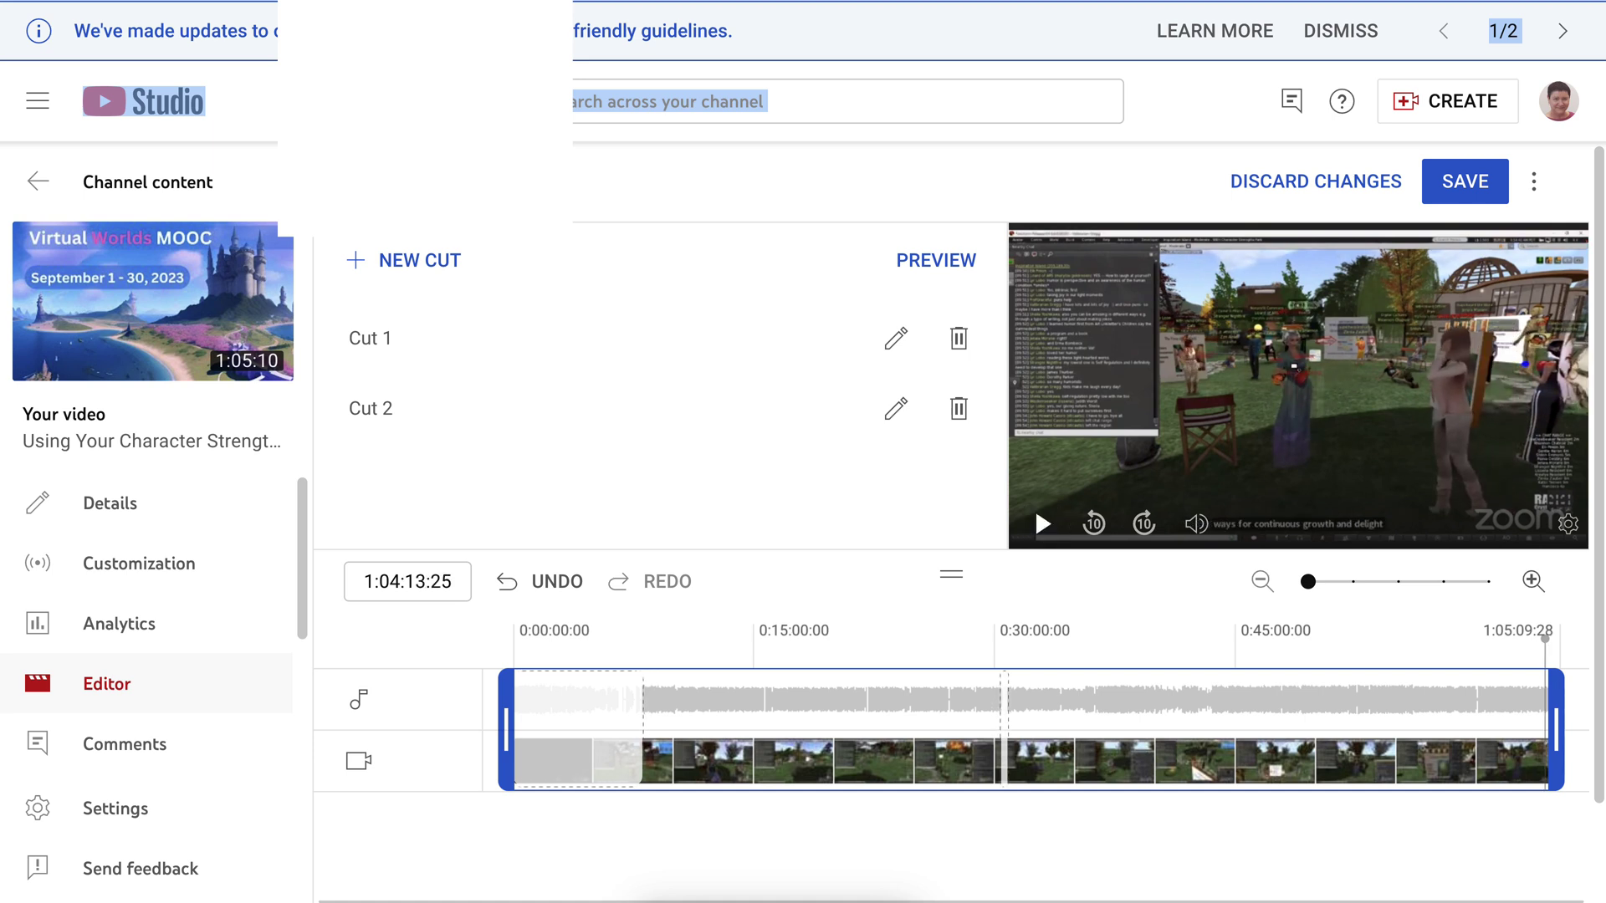
{"action": "left_click", "coordinate": [1042, 523]}
{"action": "left_click", "coordinate": [1042, 523]}
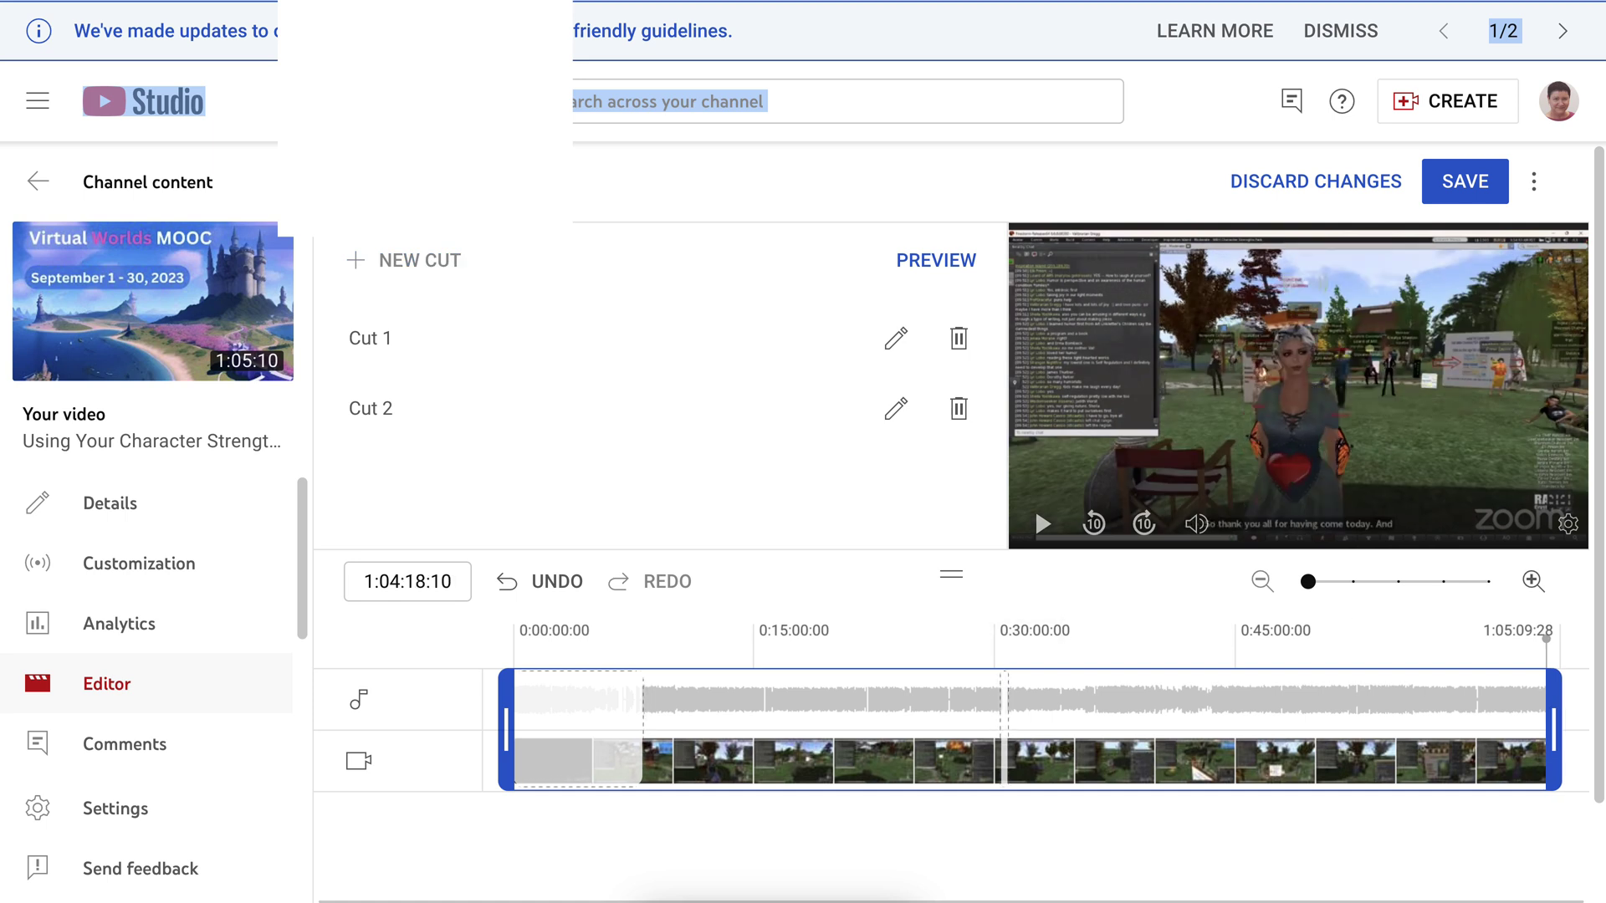
{"action": "left_click", "coordinate": [418, 581]}
{"action": "type", "text": "5"}
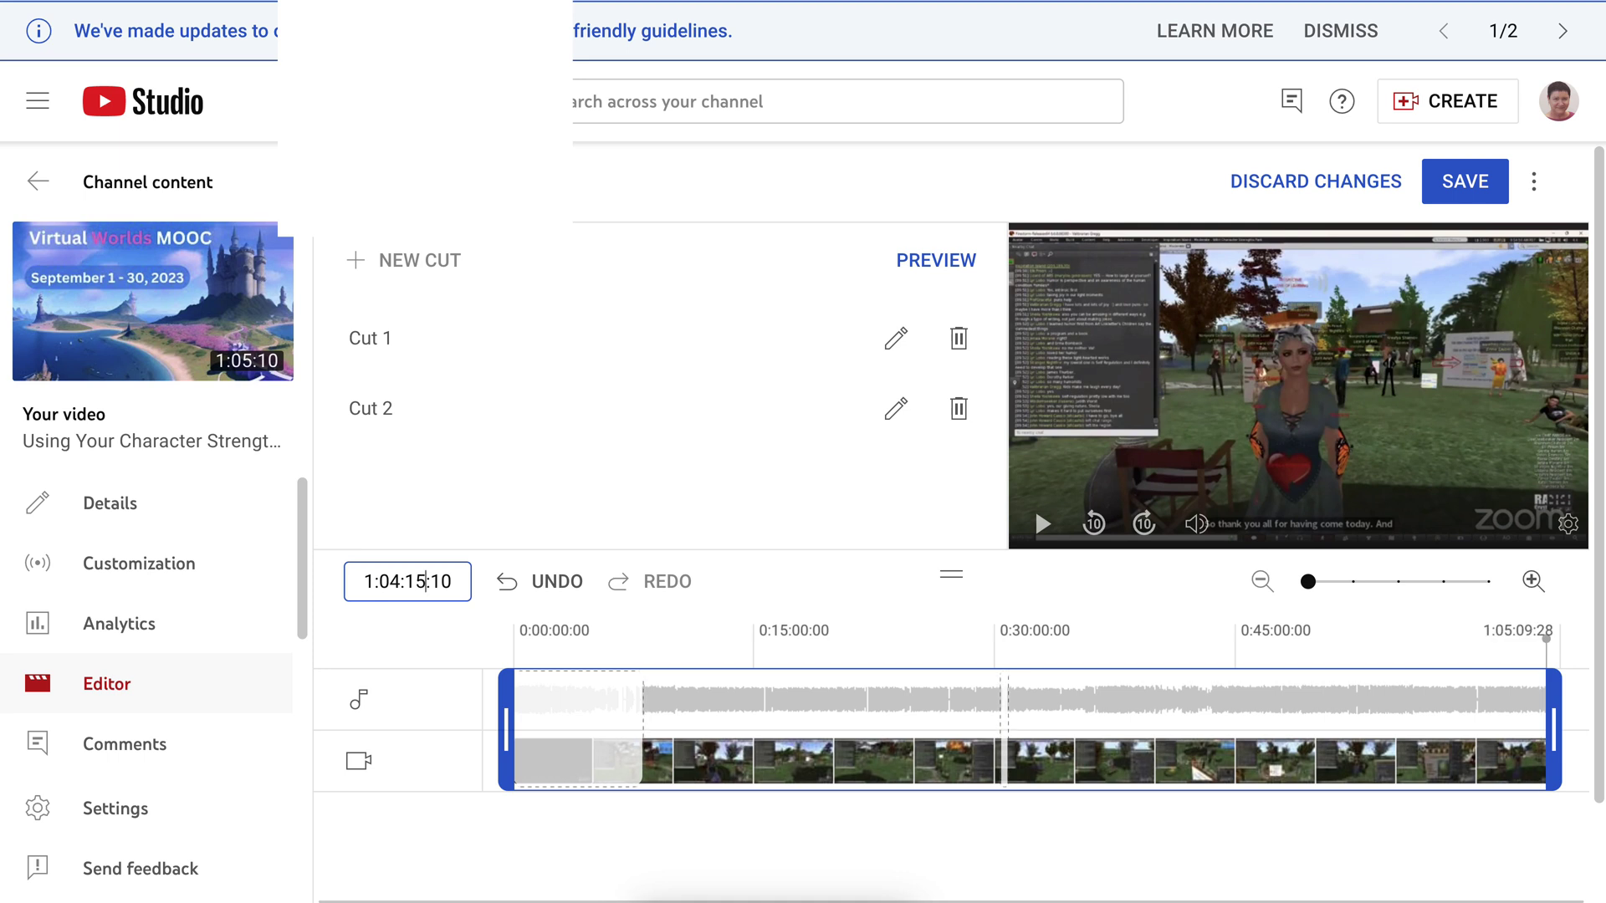
{"action": "key", "text": "Return"}
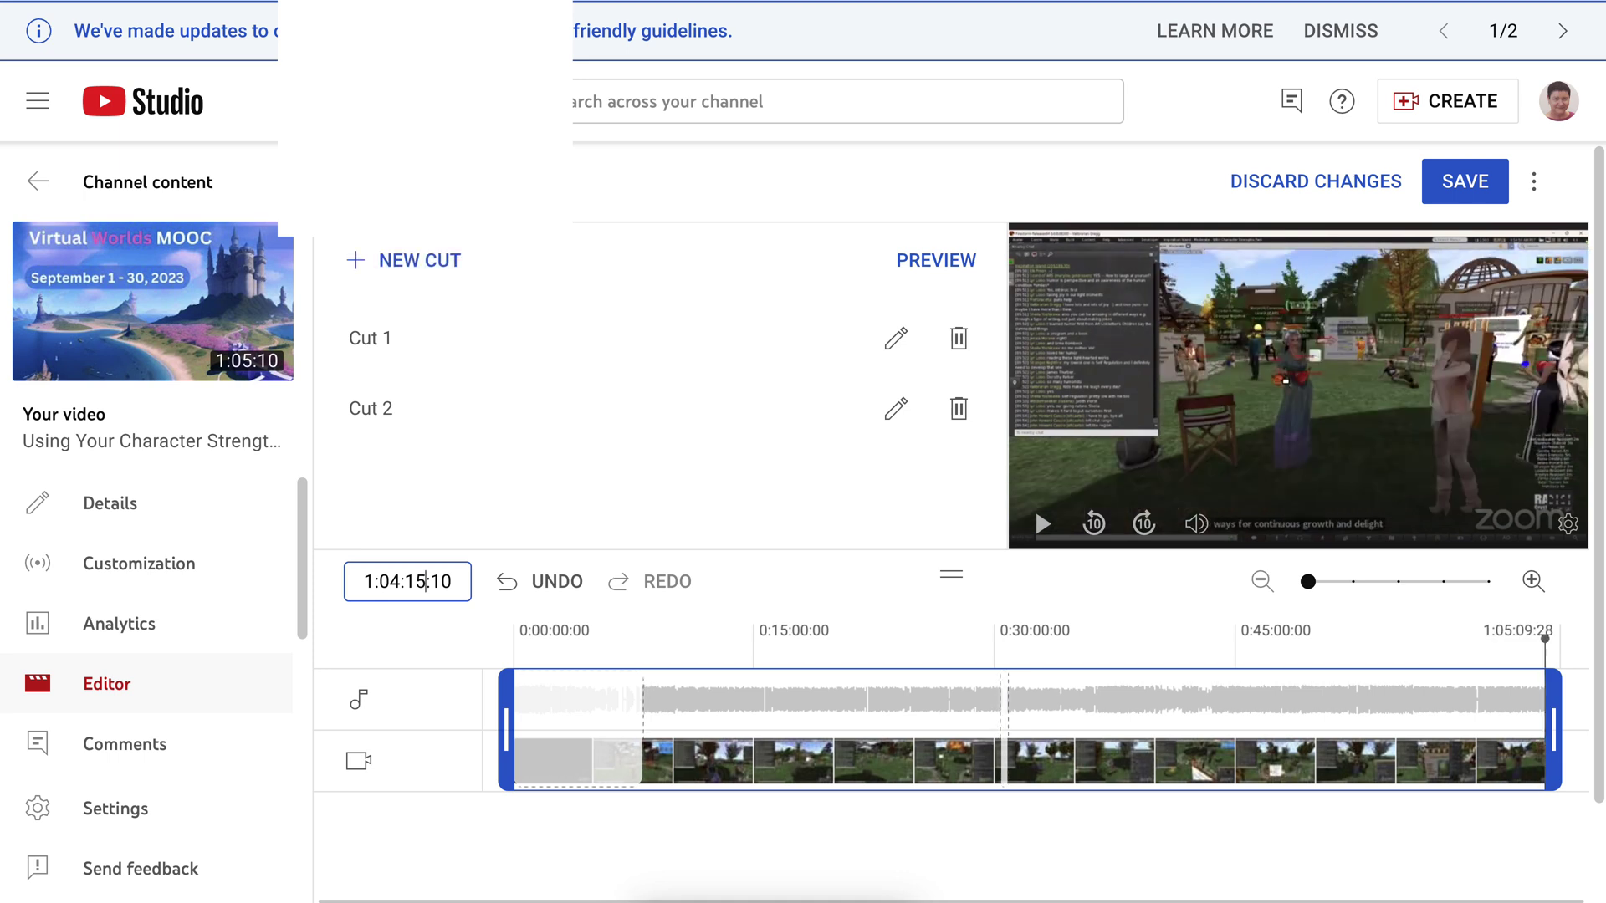
{"action": "left_click", "coordinate": [1043, 522]}
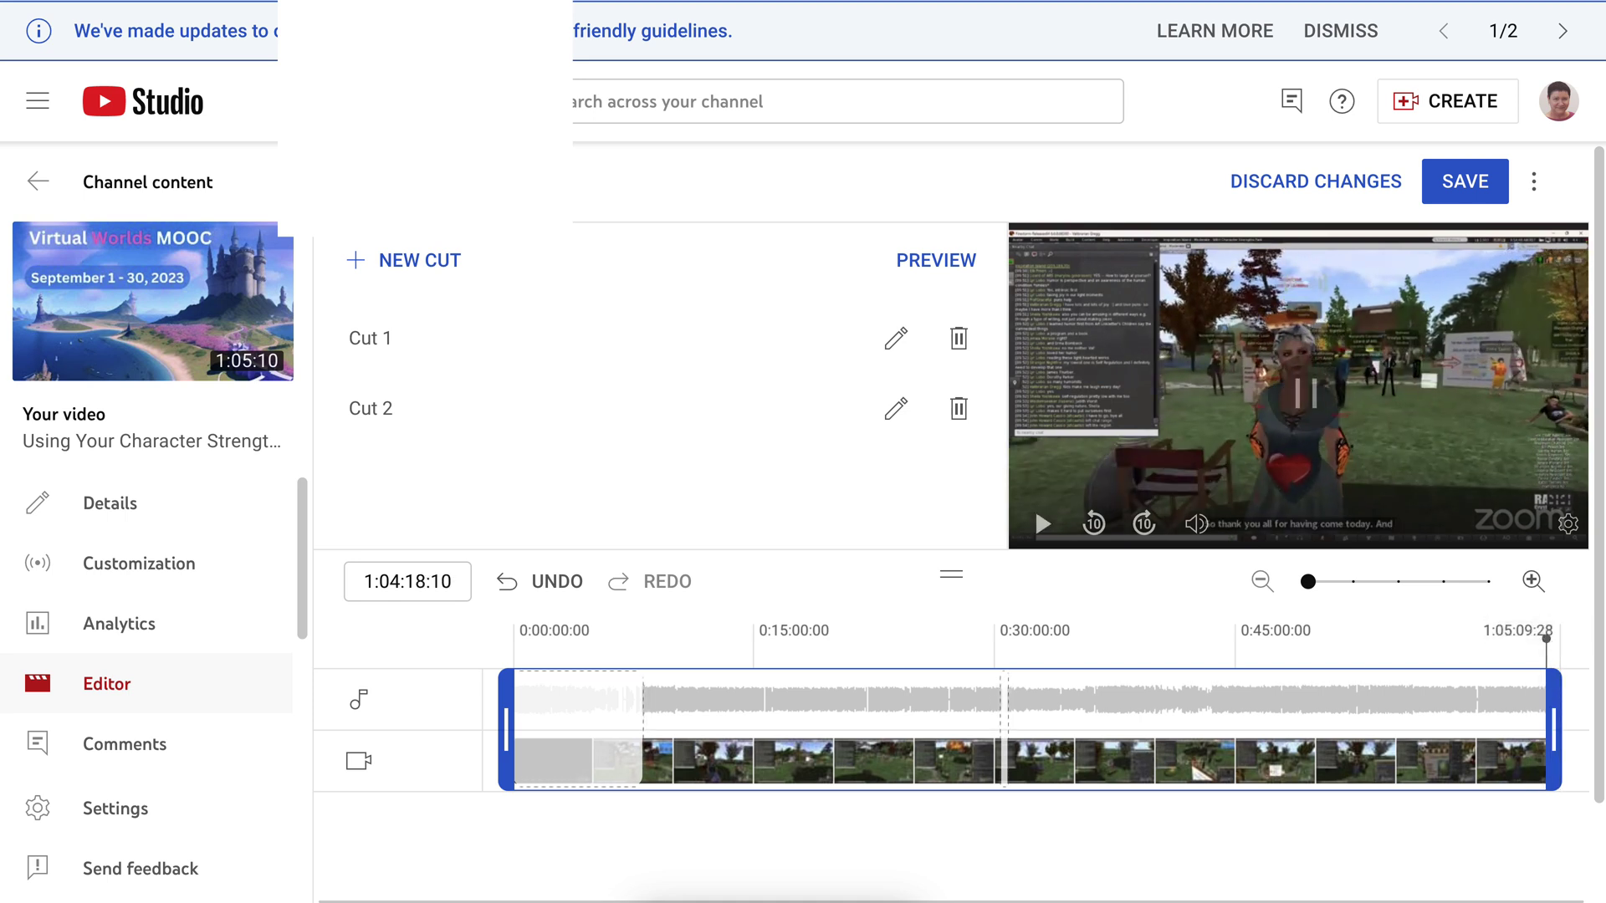
{"action": "left_click", "coordinate": [1542, 637]}
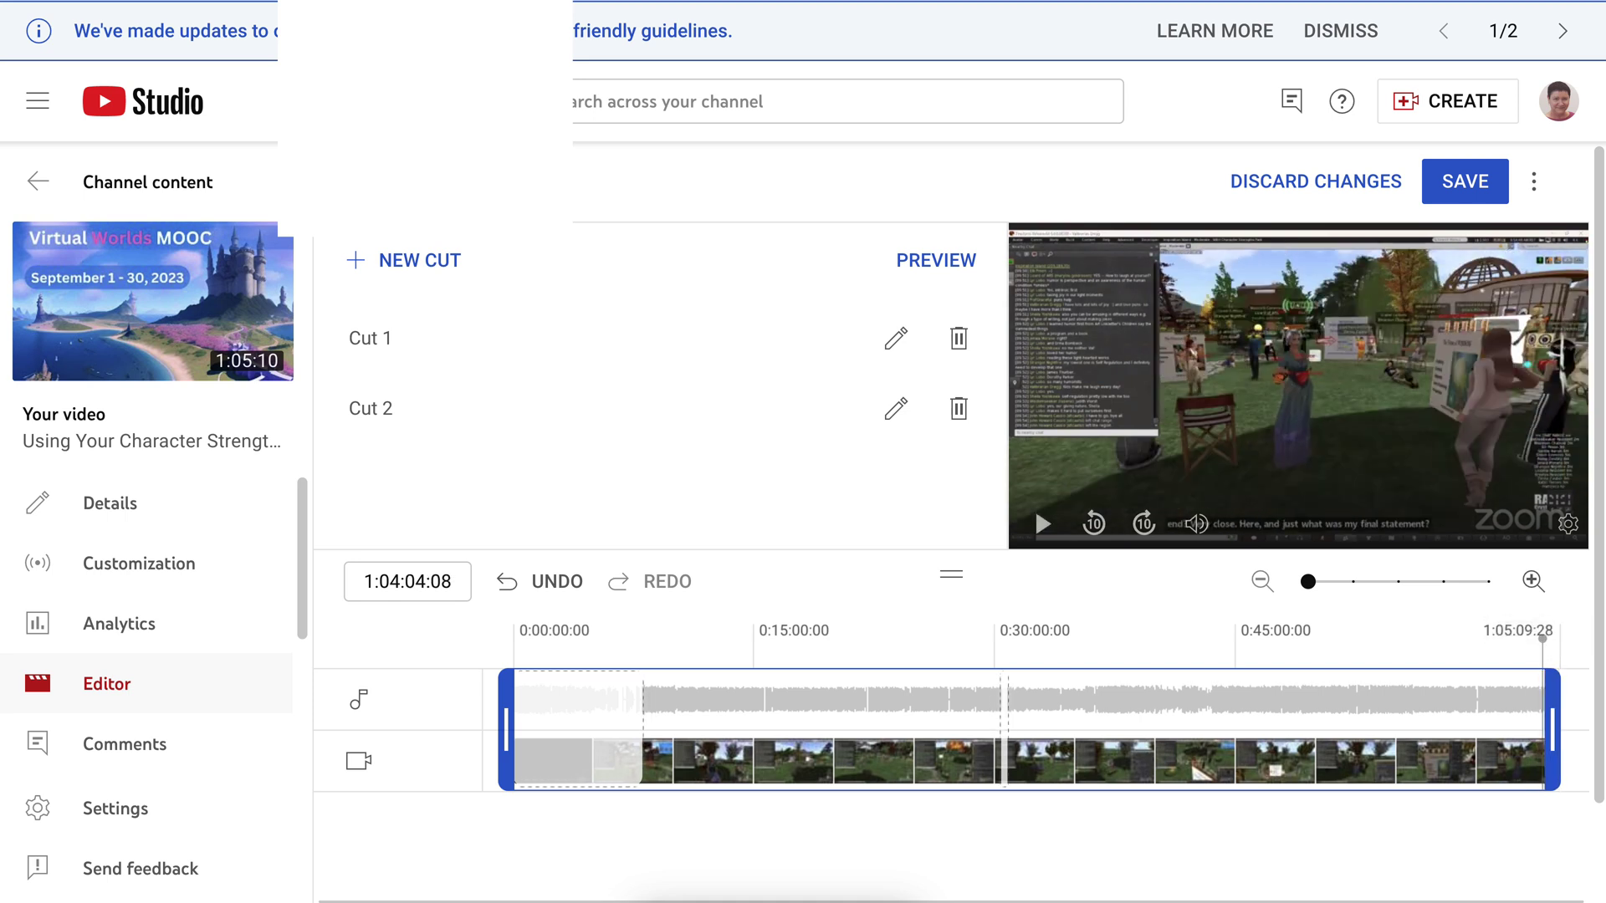
{"action": "left_click", "coordinate": [1543, 637]}
{"action": "left_click", "coordinate": [1539, 637]}
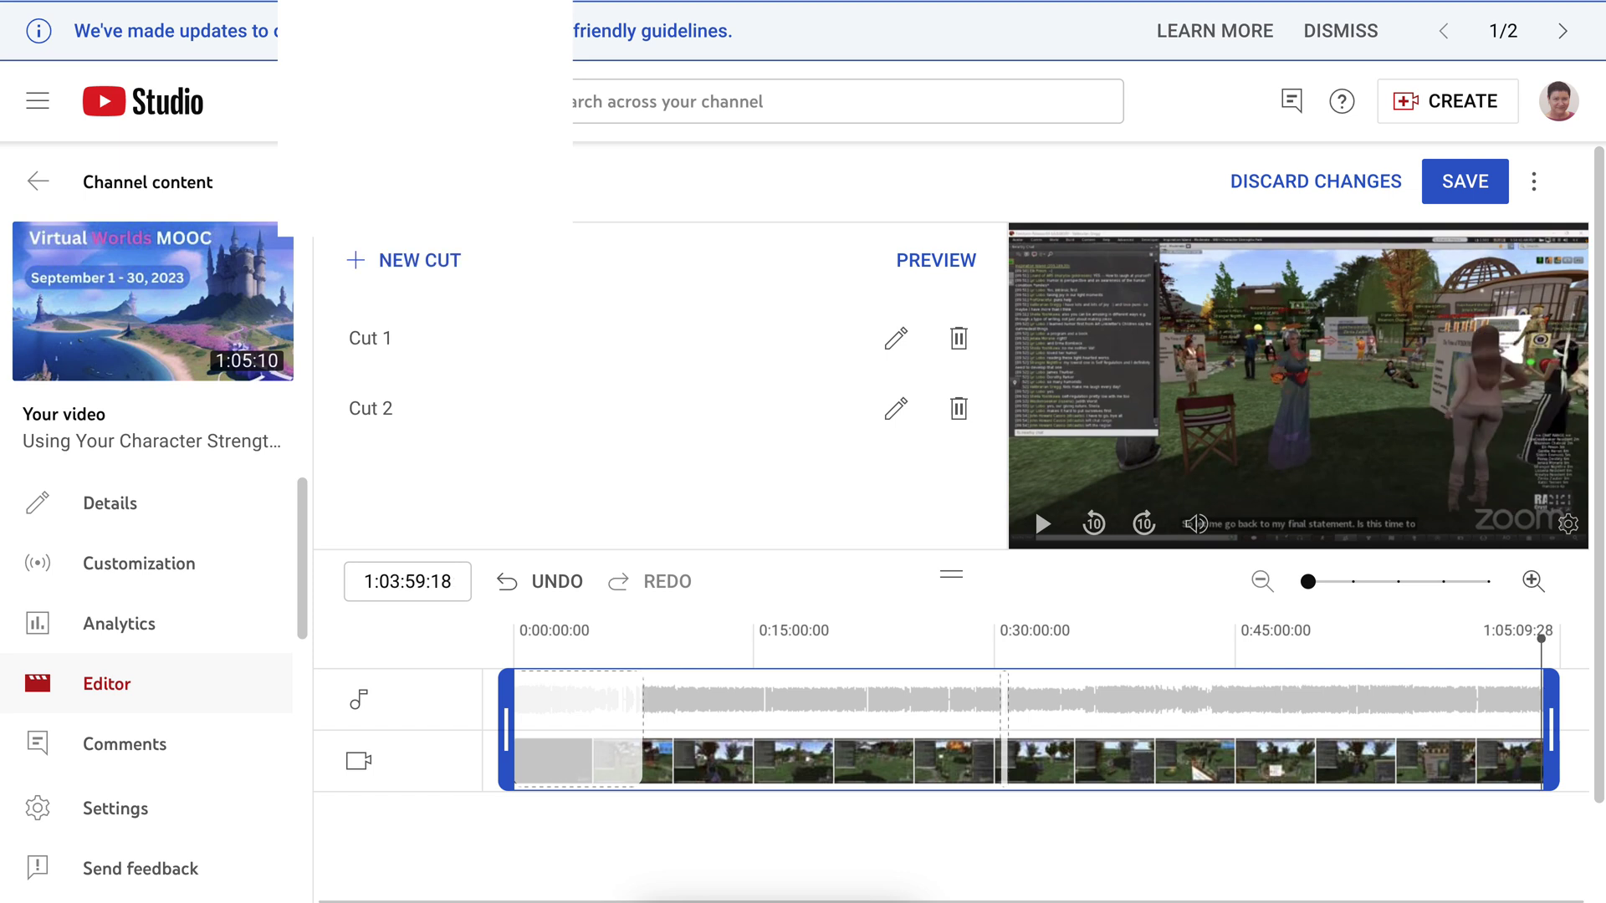
{"action": "left_click", "coordinate": [1042, 523]}
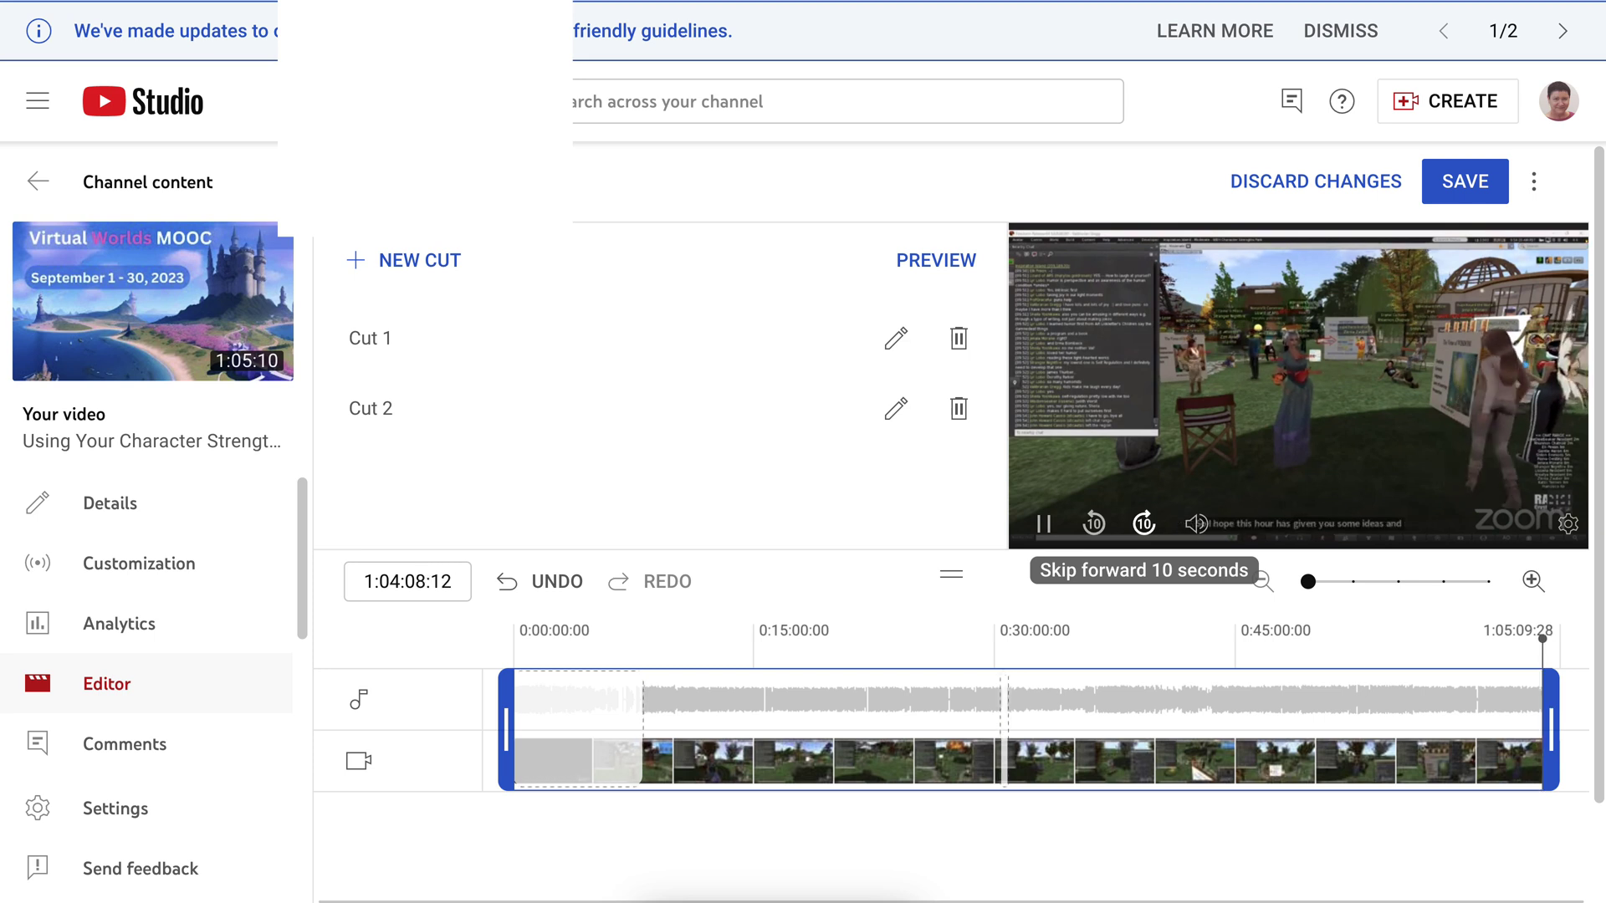
{"action": "key", "text": "space"}
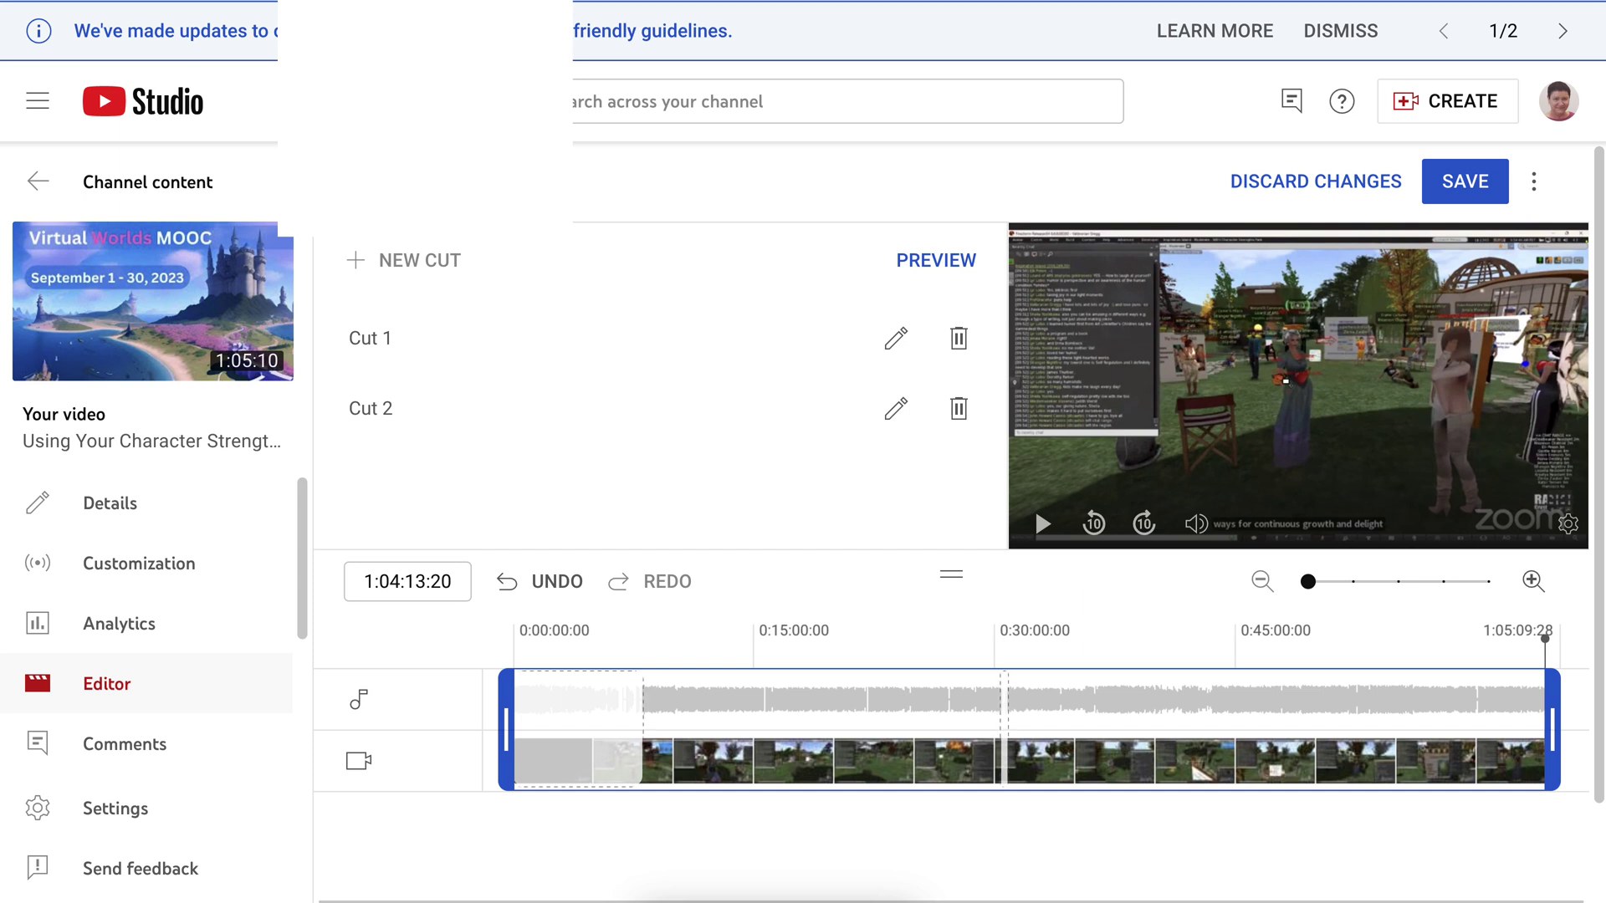
{"action": "left_click", "coordinate": [1542, 727]}
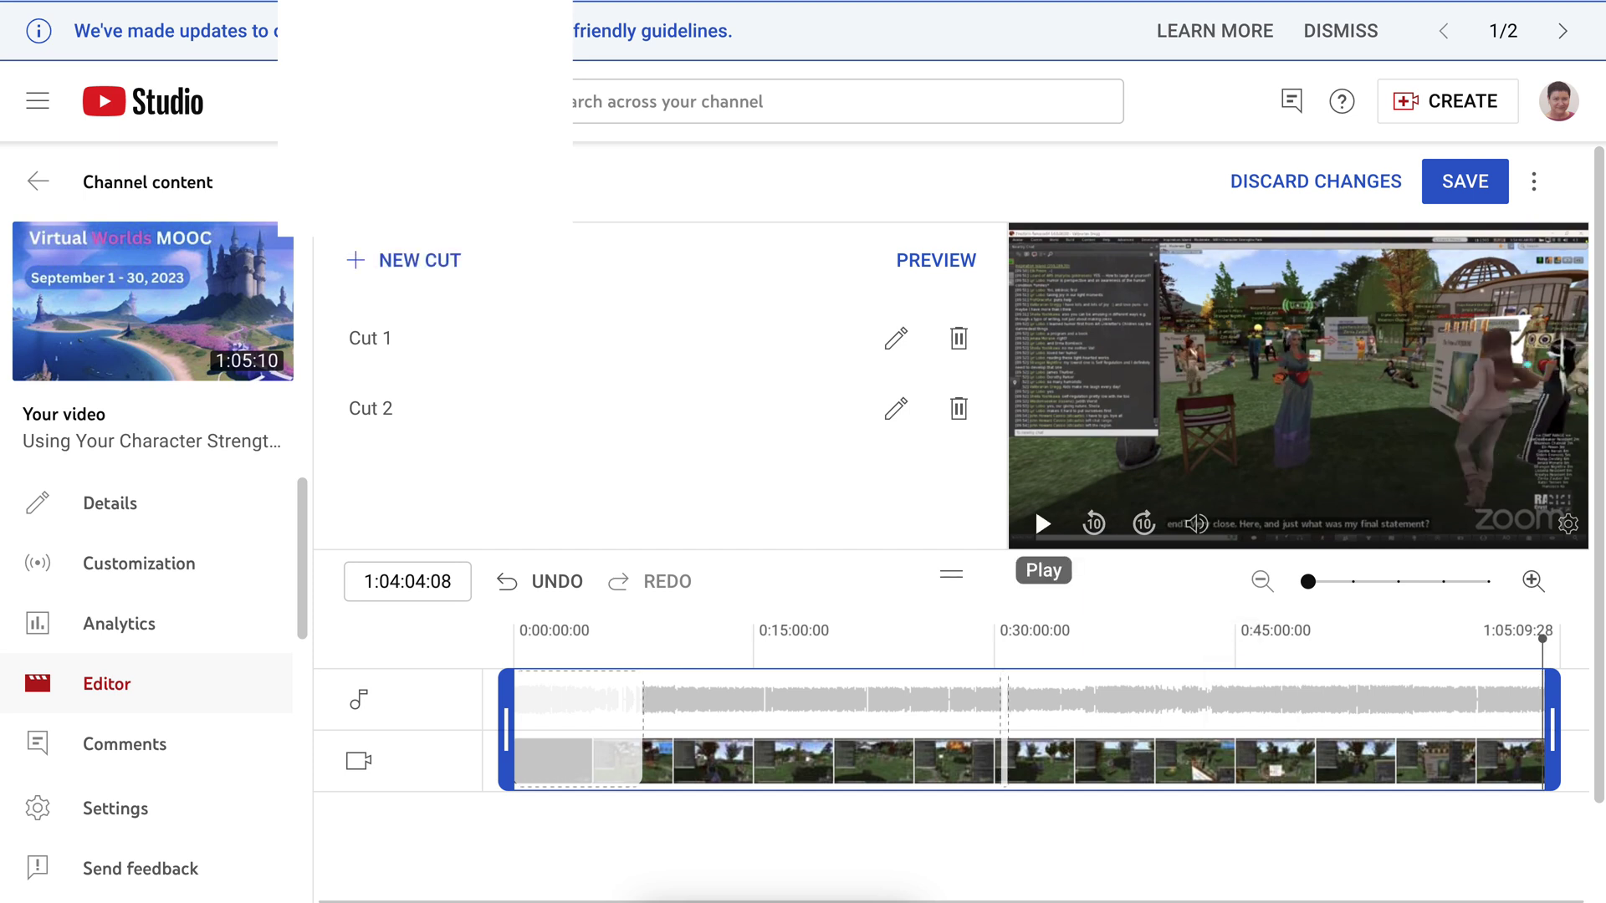
{"action": "left_click", "coordinate": [1041, 524]}
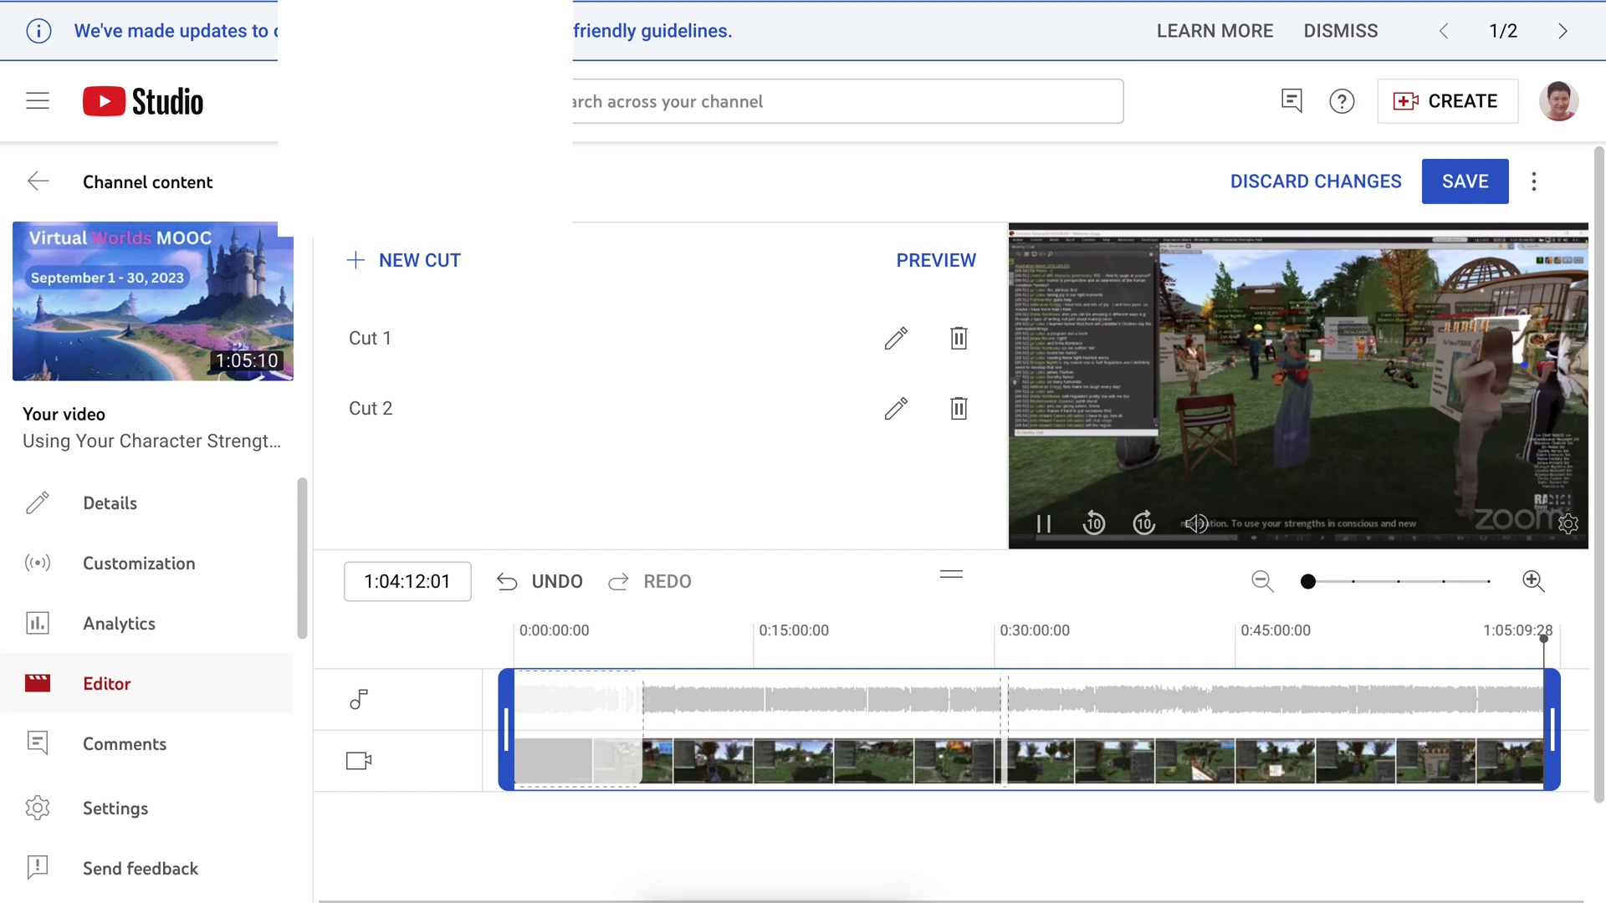
{"action": "key", "text": "space"}
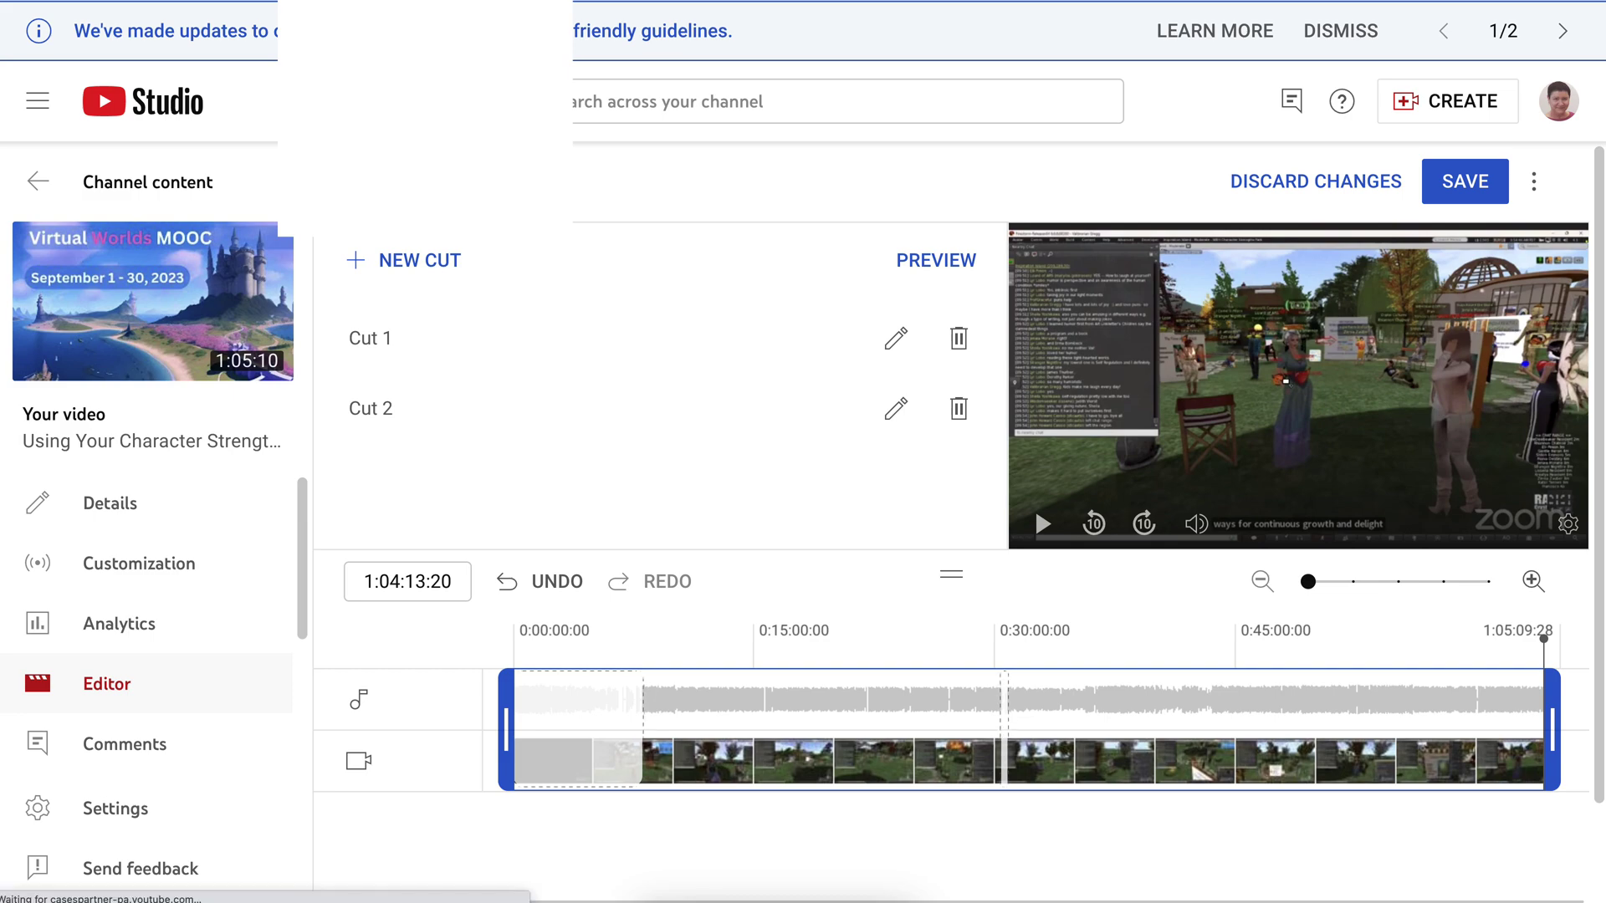
- Save and confirm both cuts, shortening the video to 55:53
{"action": "left_click", "coordinate": [1464, 181]}
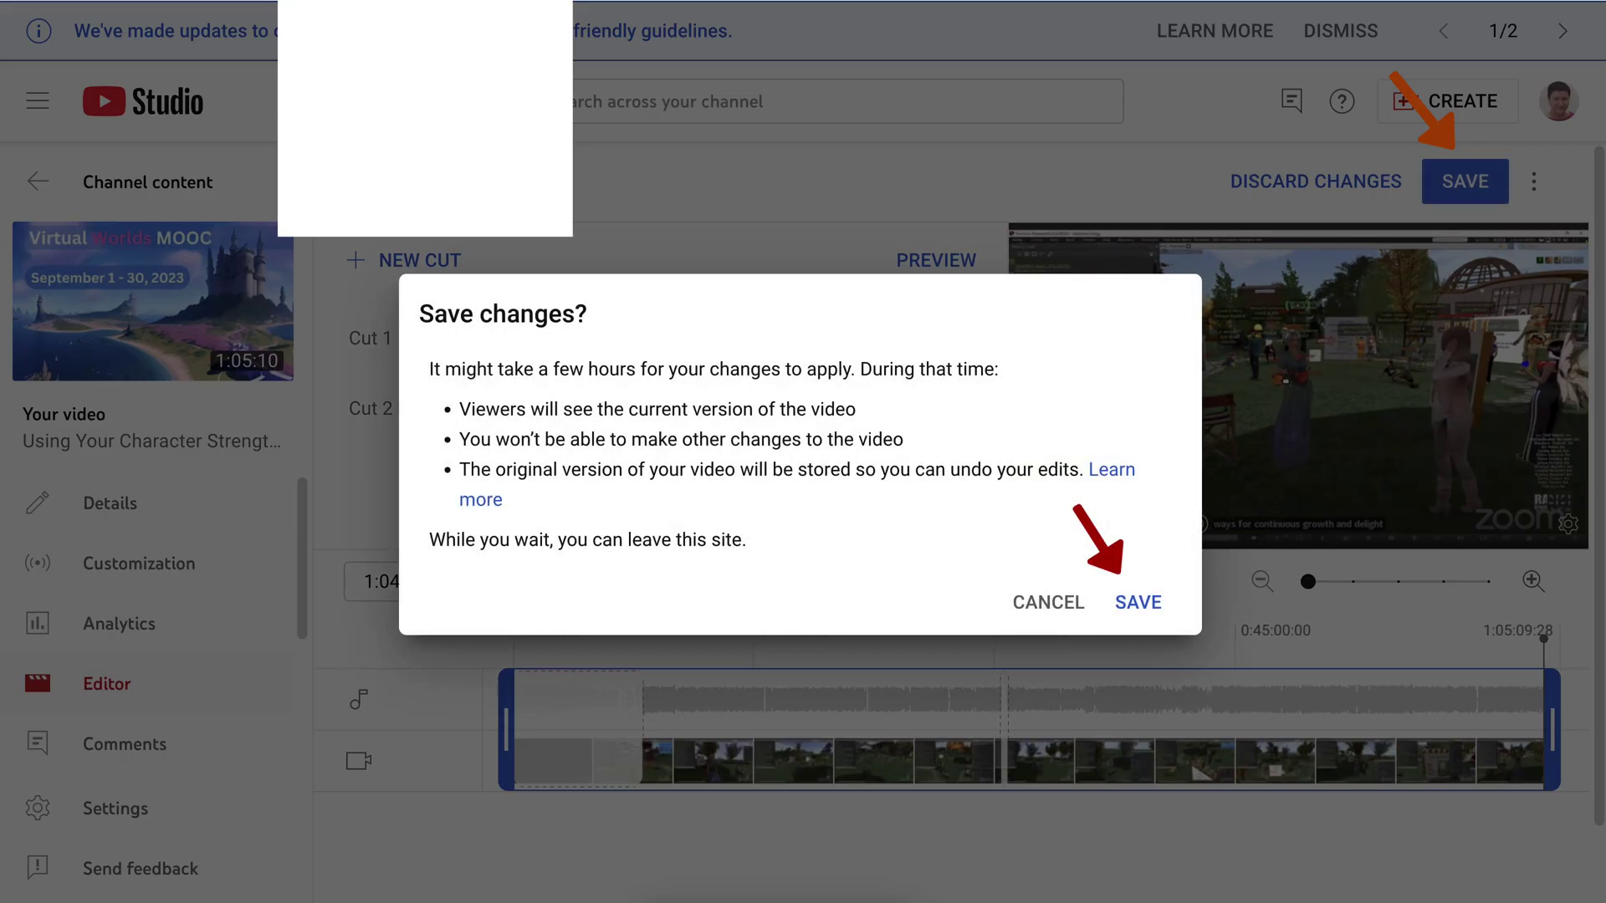
{"action": "left_click", "coordinate": [1138, 602]}
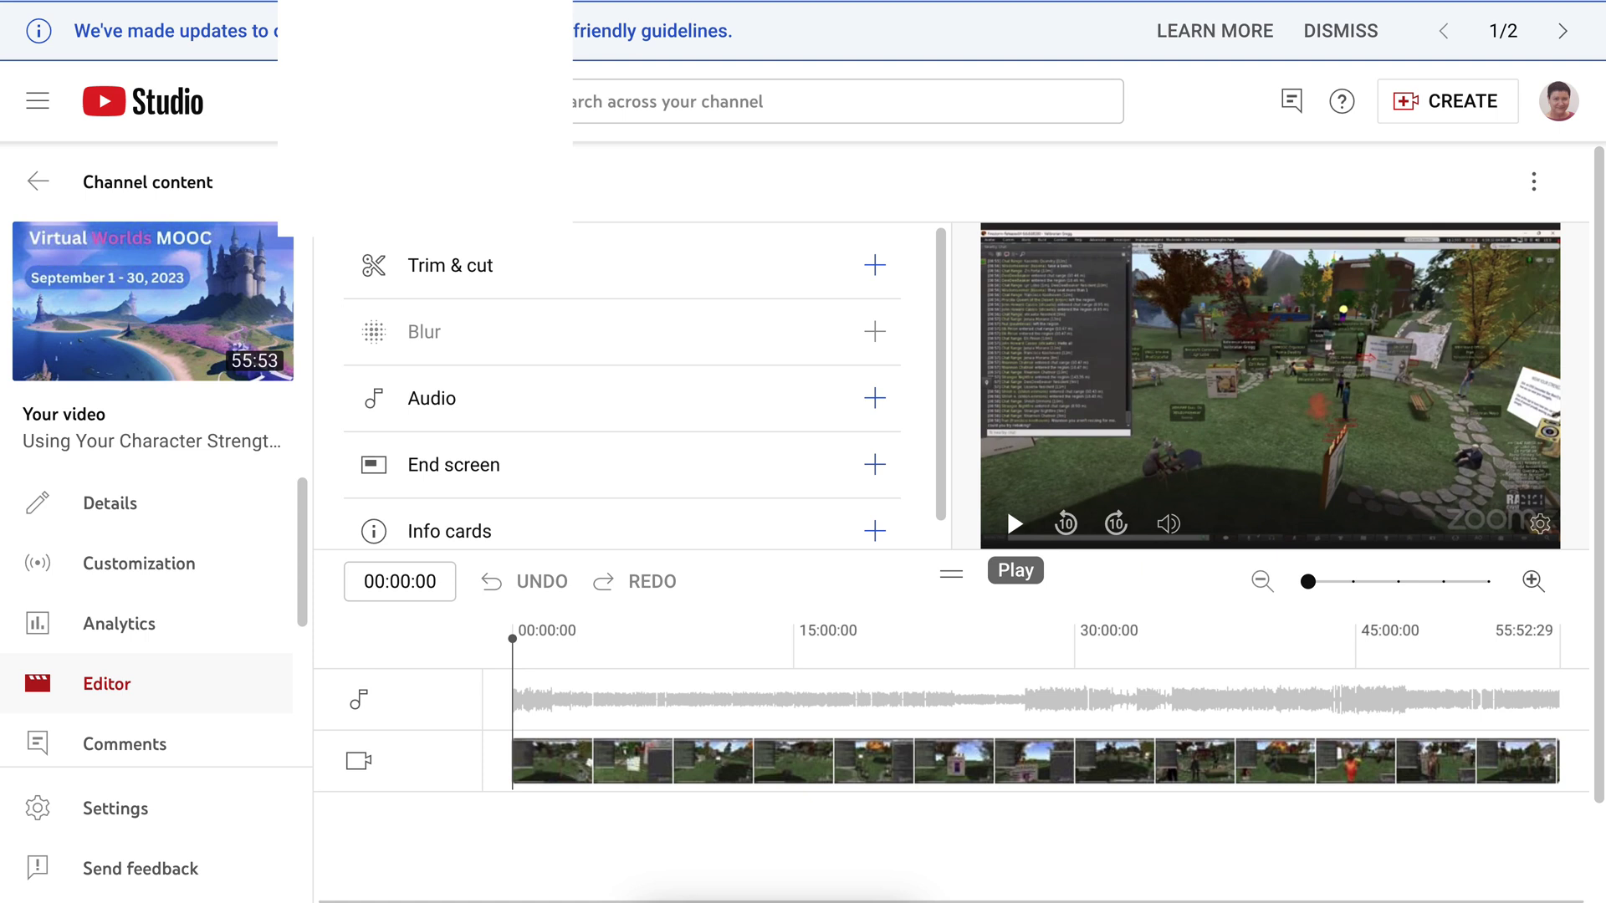
{"action": "left_click", "coordinate": [1015, 524]}
{"action": "left_click", "coordinate": [1116, 522]}
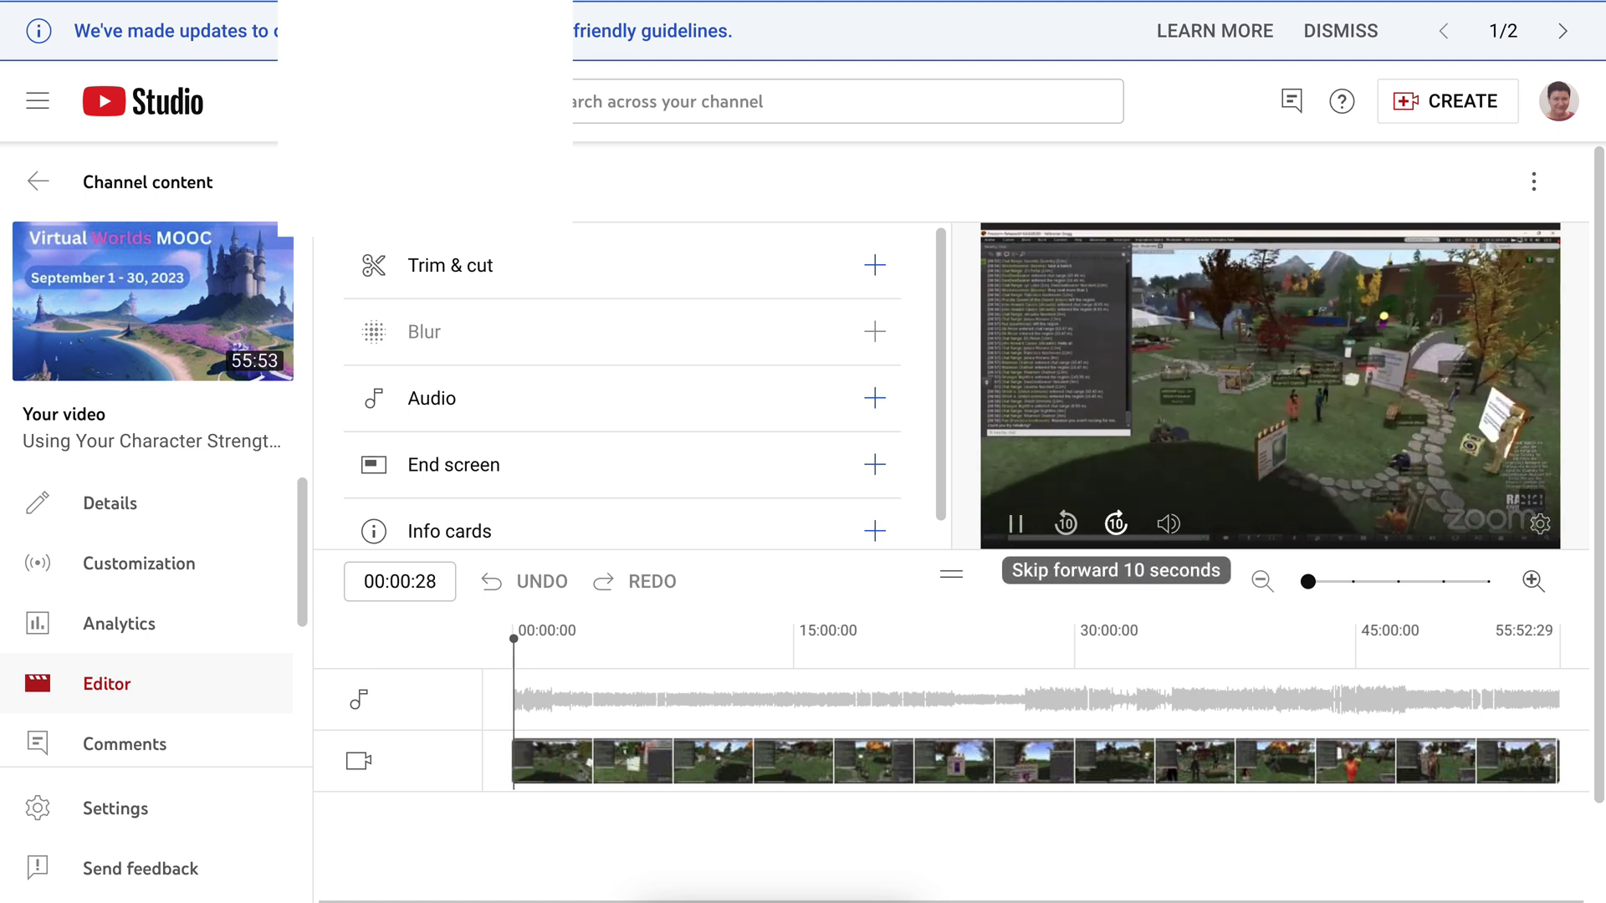
{"action": "left_click", "coordinate": [1115, 523]}
{"action": "left_click", "coordinate": [1015, 523]}
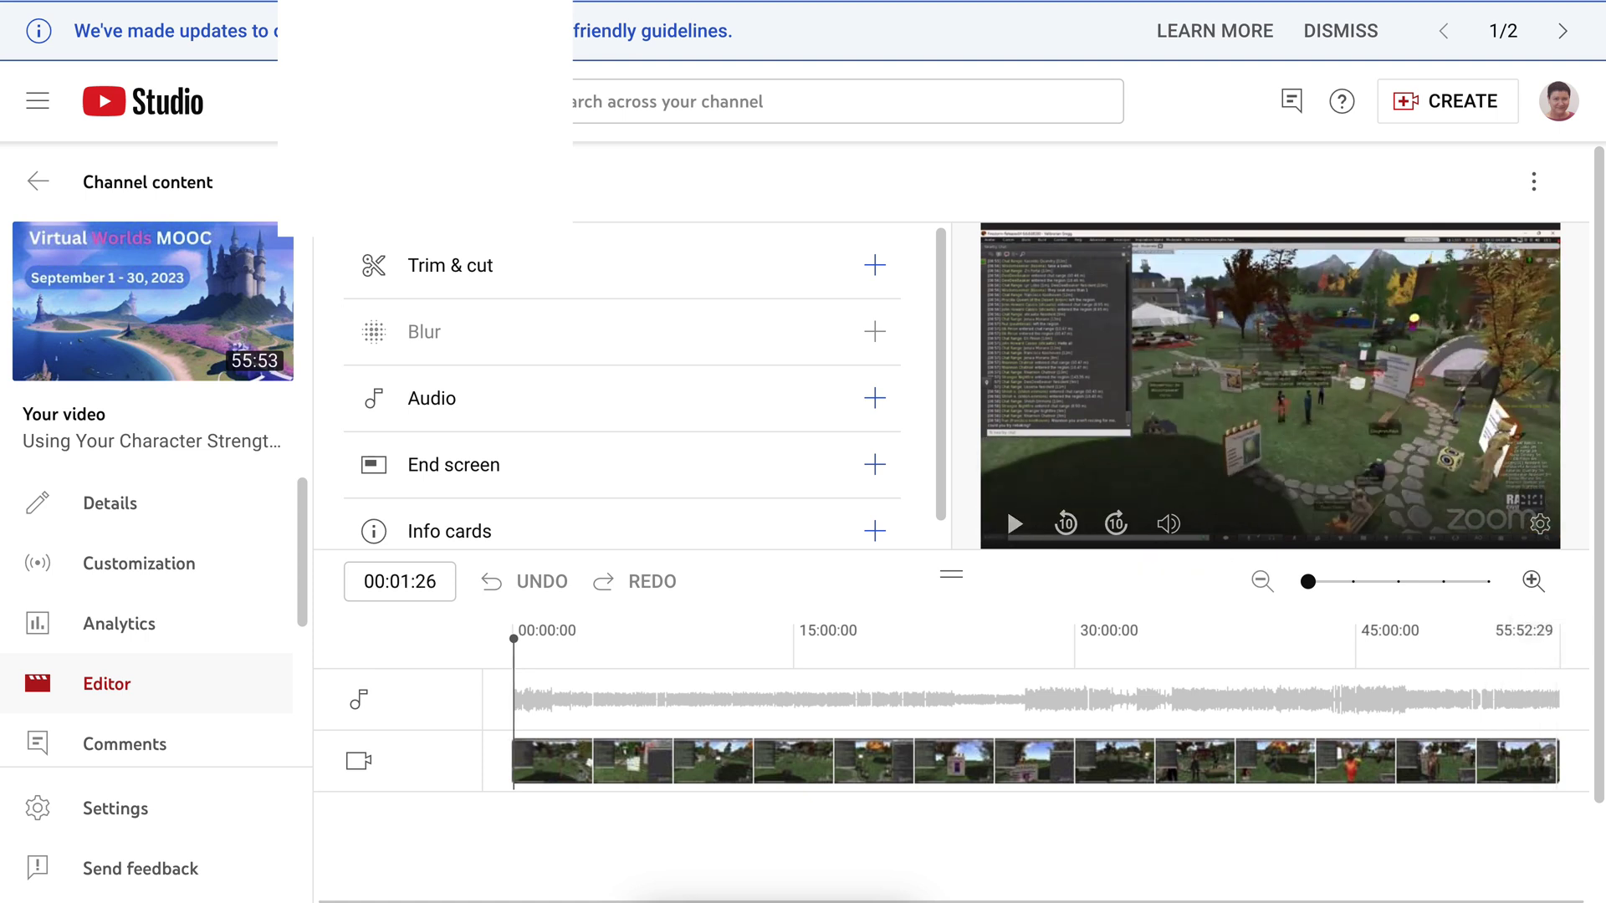
{"action": "left_click", "coordinate": [1015, 523]}
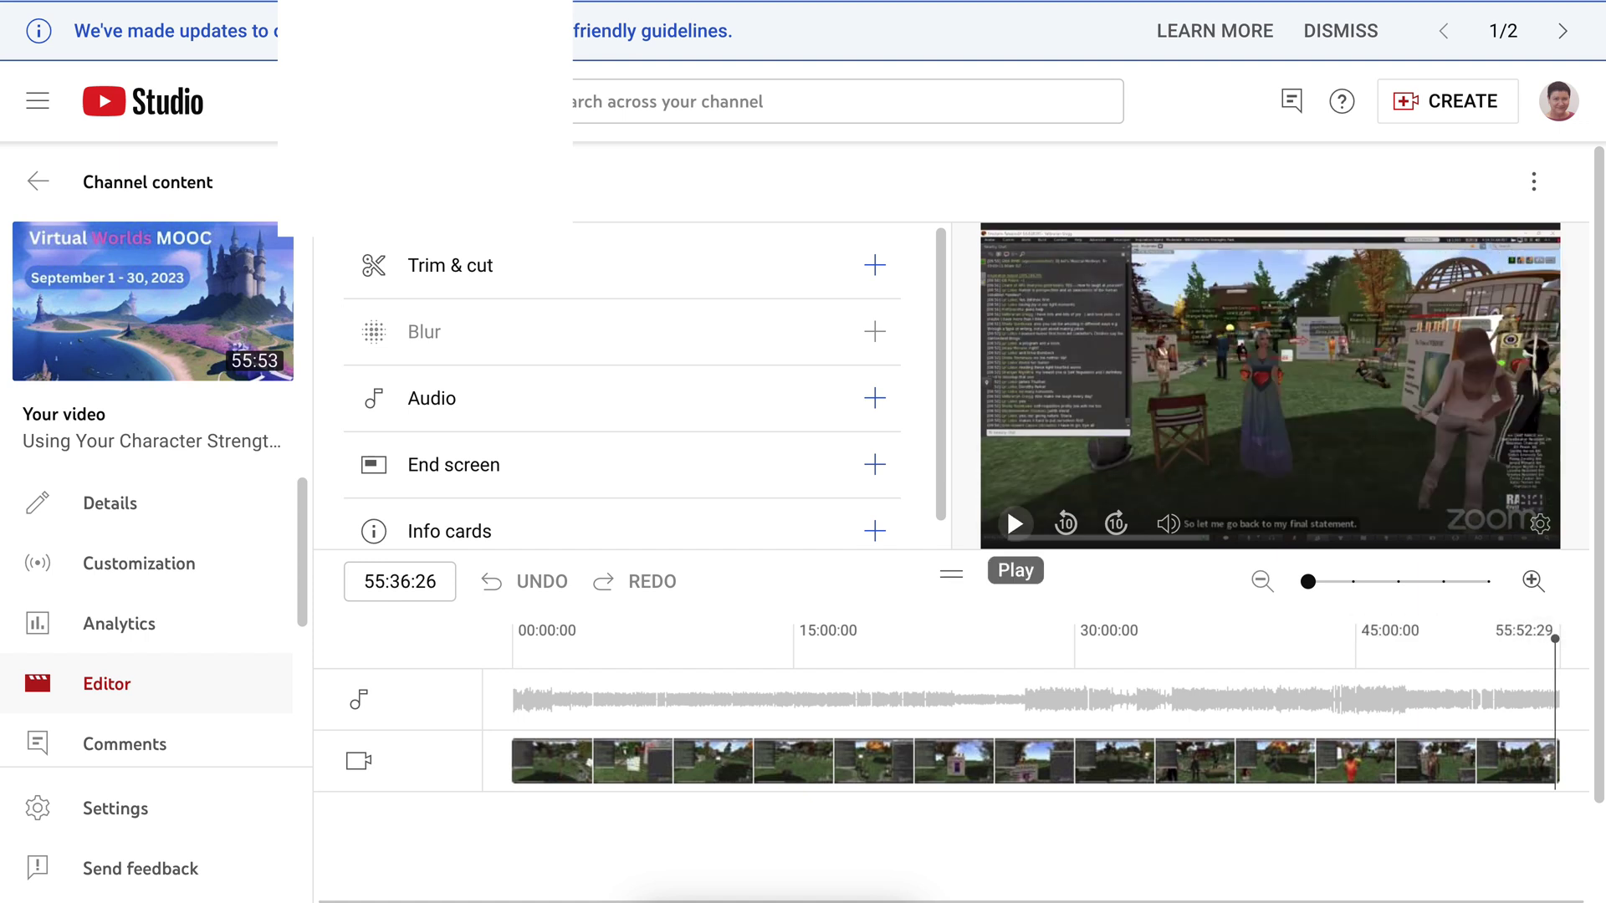